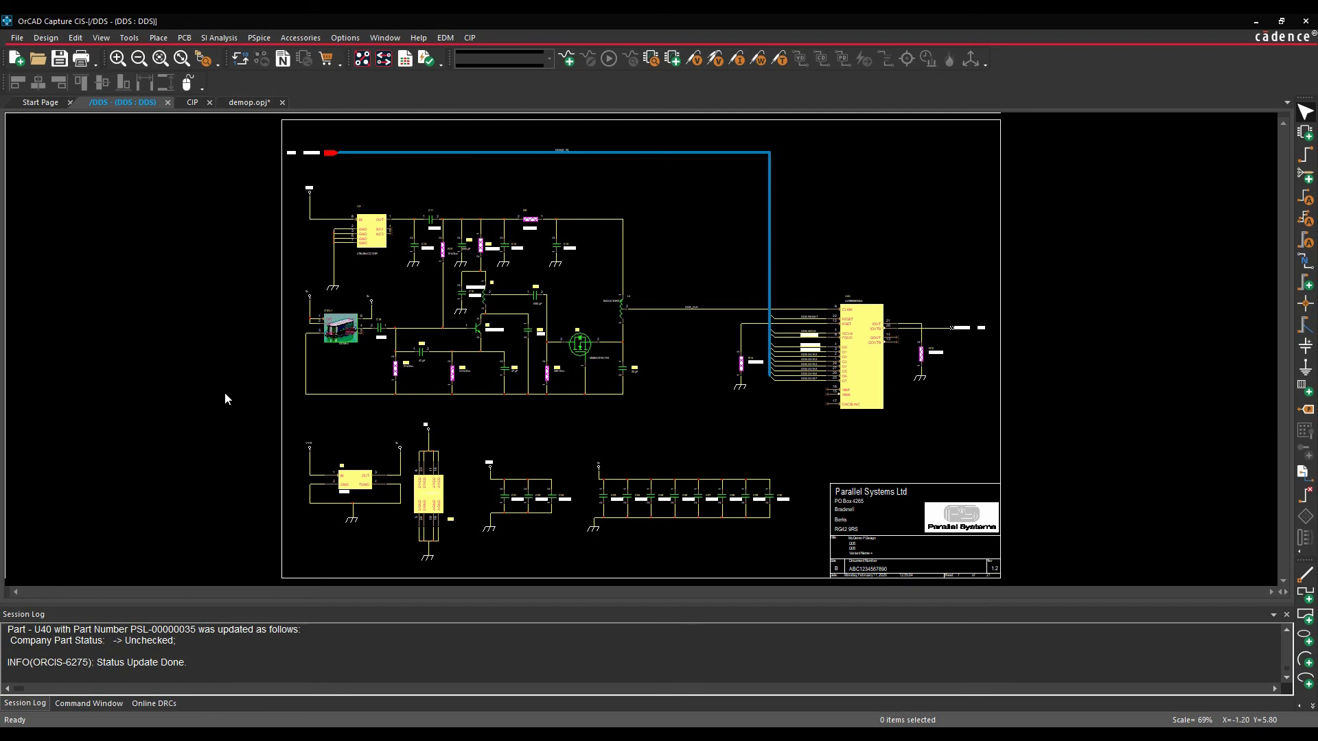
- Switch to the CIP tab to show the portal login page, glancing at its options menu
{"action": "left_click", "coordinate": [192, 102]}
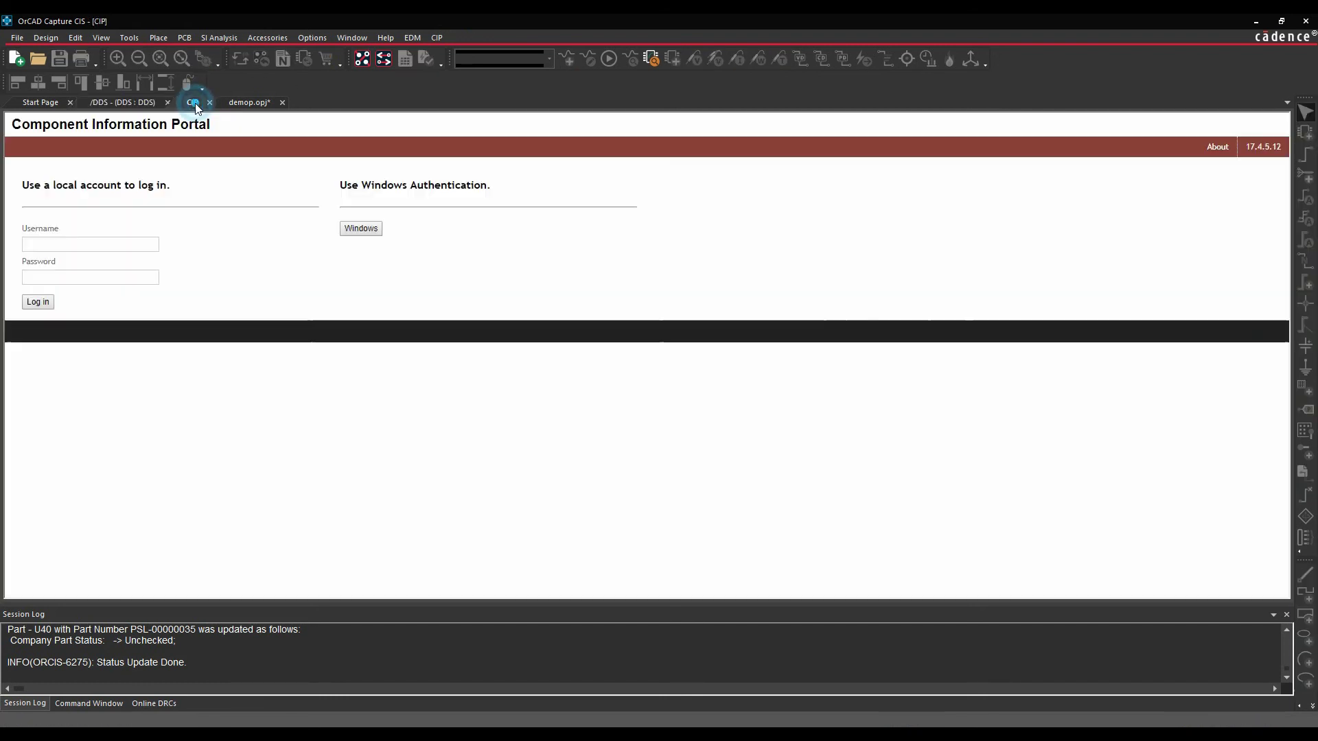
{"action": "left_click", "coordinate": [434, 37]}
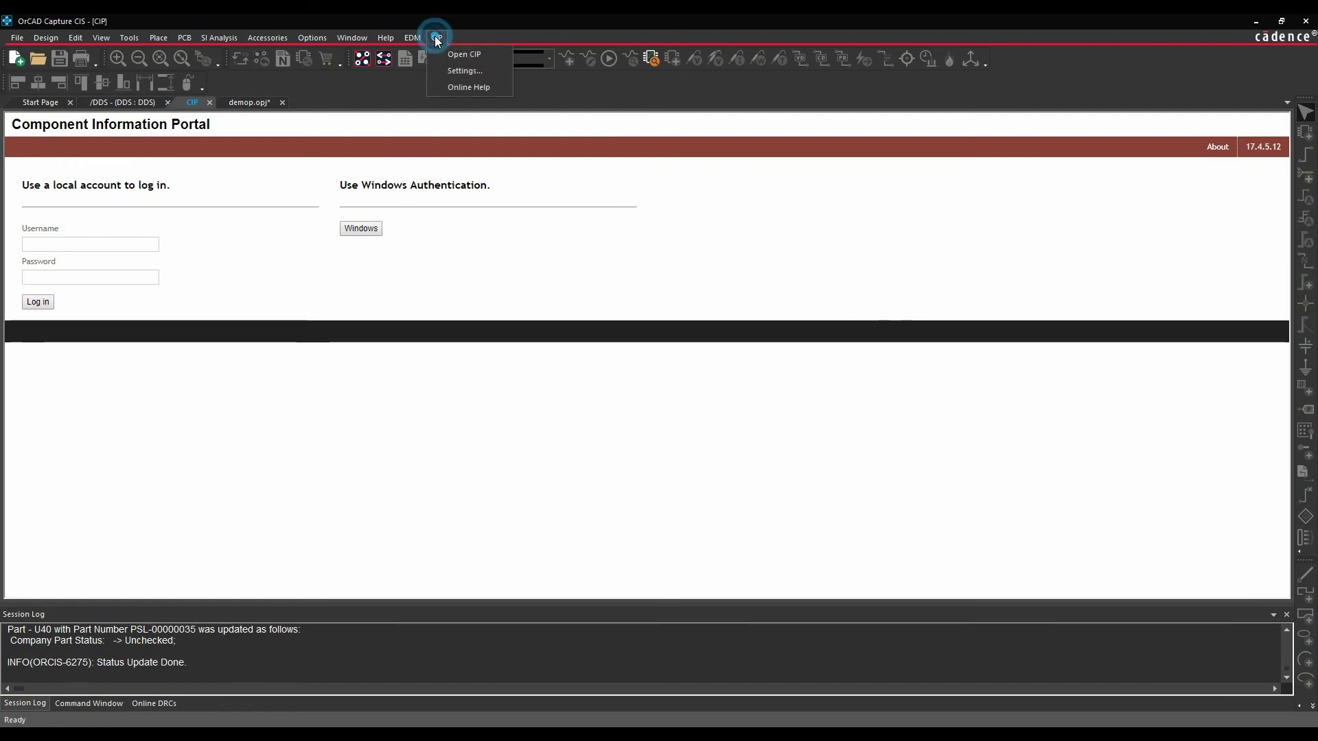
{"action": "left_click", "coordinate": [588, 16]}
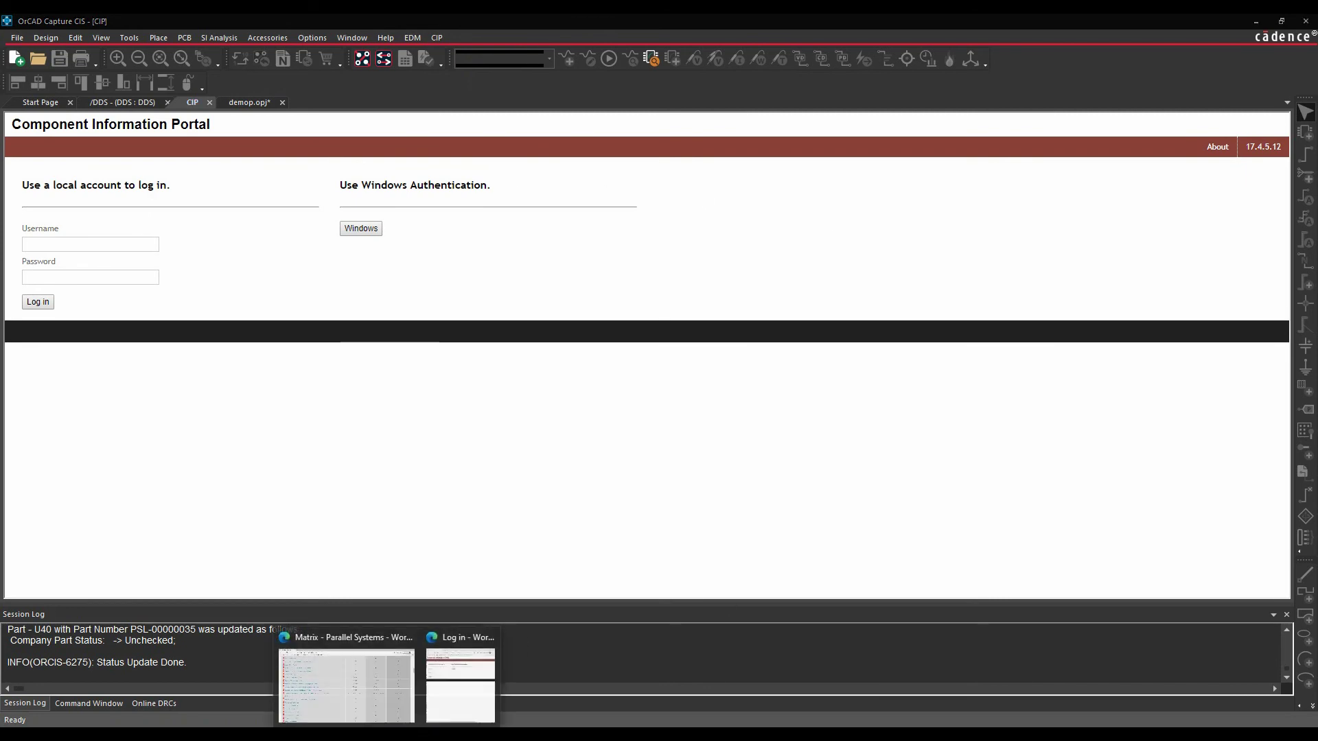
- Bring the Edge portal login window forward and move it to the screen's top-left corner
{"action": "left_click", "coordinate": [466, 676]}
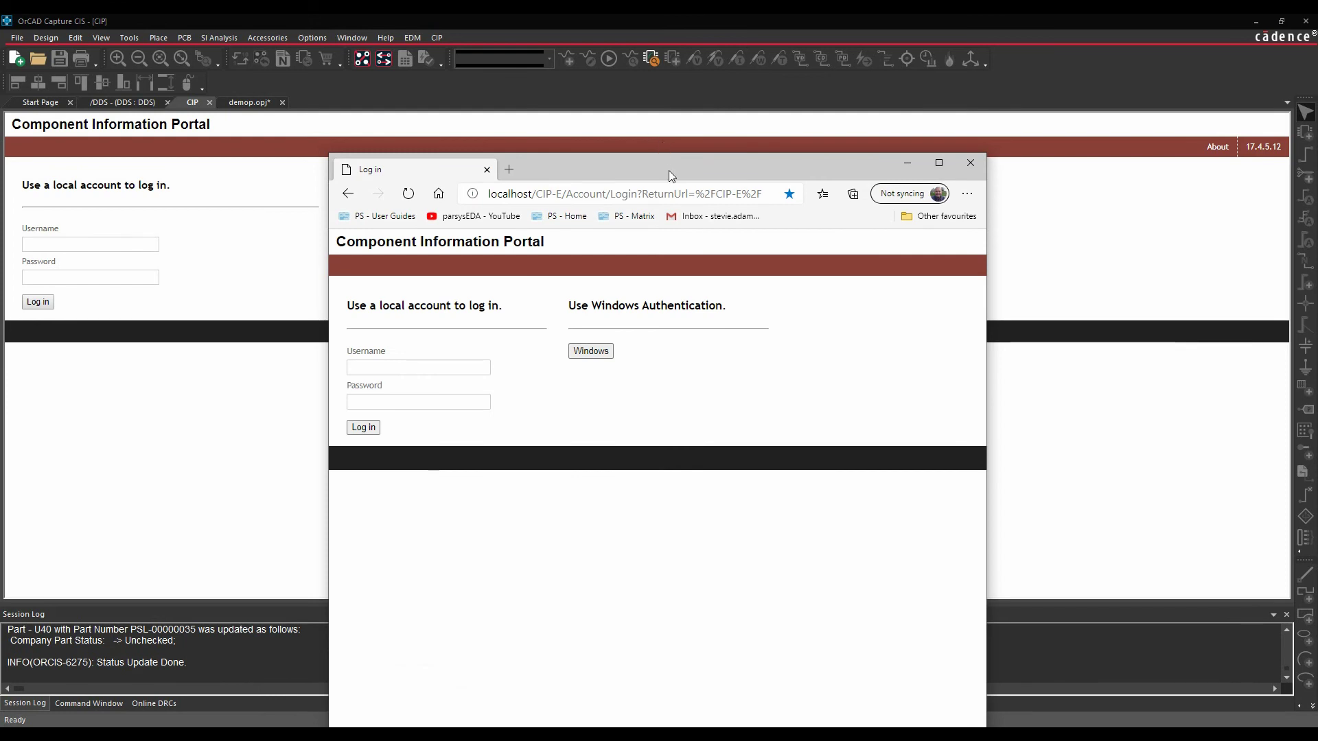
{"action": "left_click_drag", "start_coordinate": [670, 171], "coordinate": [506, 31]}
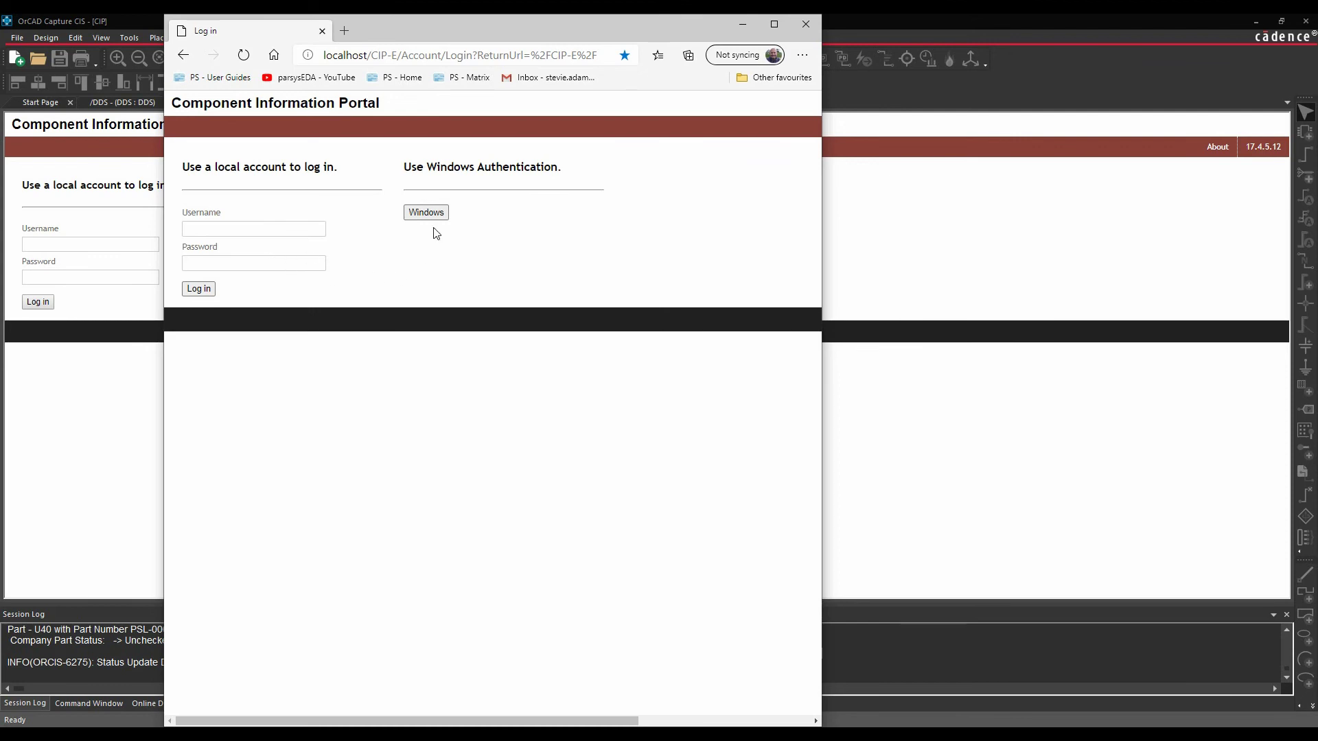
- Close Edge, then log in to CIP with the local account username and password
{"action": "left_click", "coordinate": [808, 26]}
{"action": "left_click", "coordinate": [63, 244]}
{"action": "type", "text": "admin"}
{"action": "key", "text": "Tab"}
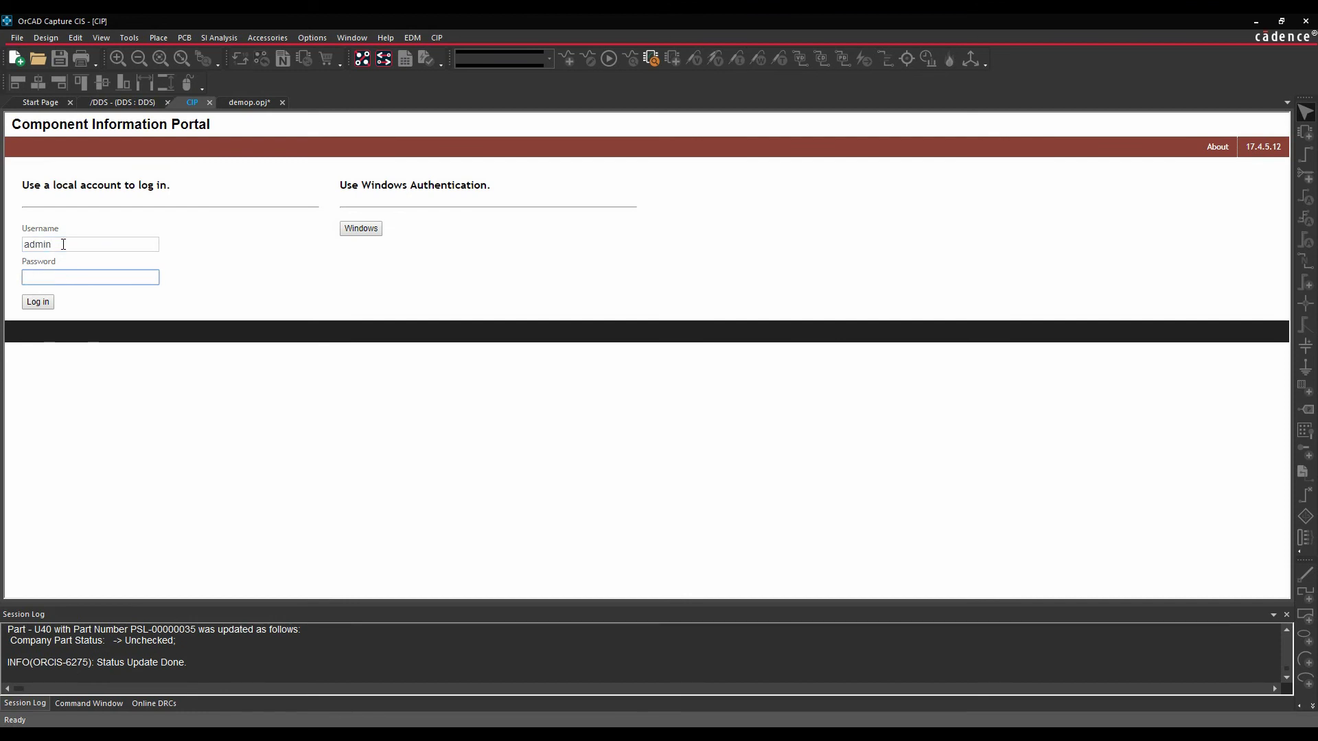
{"action": "type", "text": "admin"}
{"action": "key", "text": "Return"}
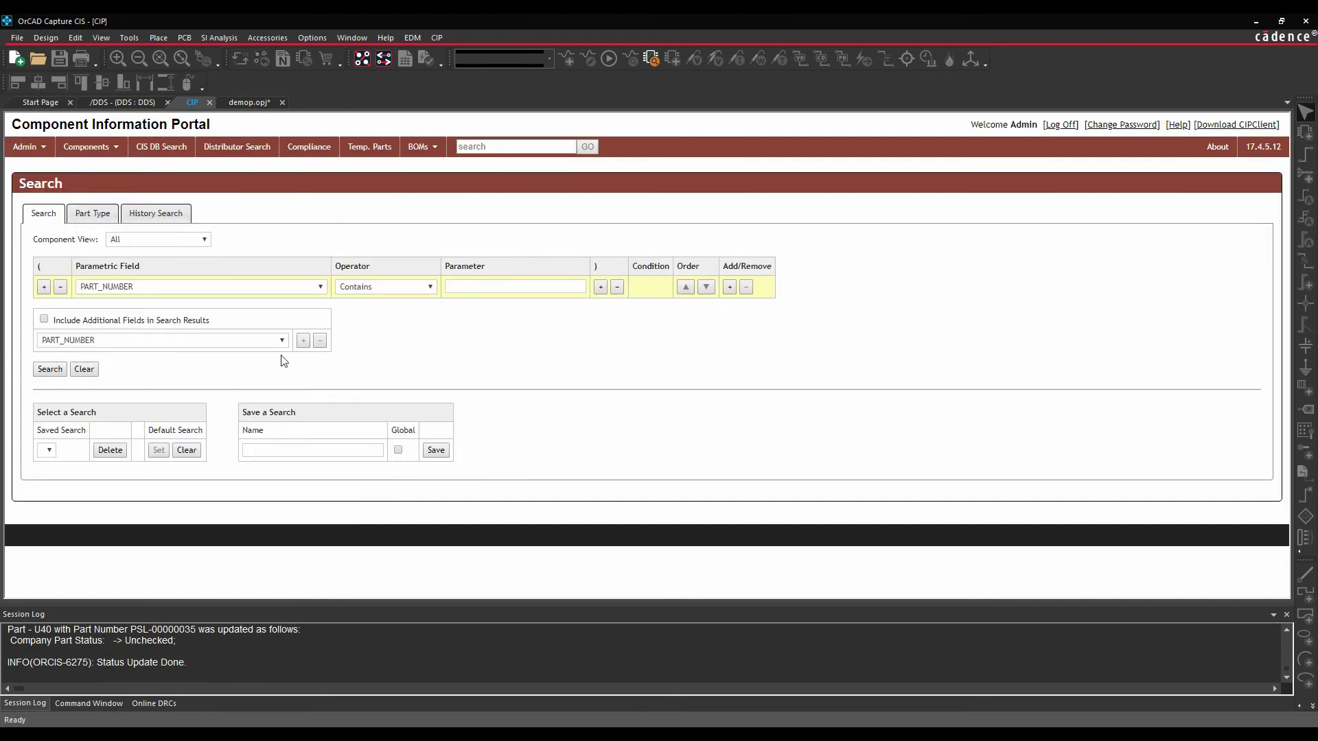
{"action": "mouse_move", "coordinate": [44, 147]}
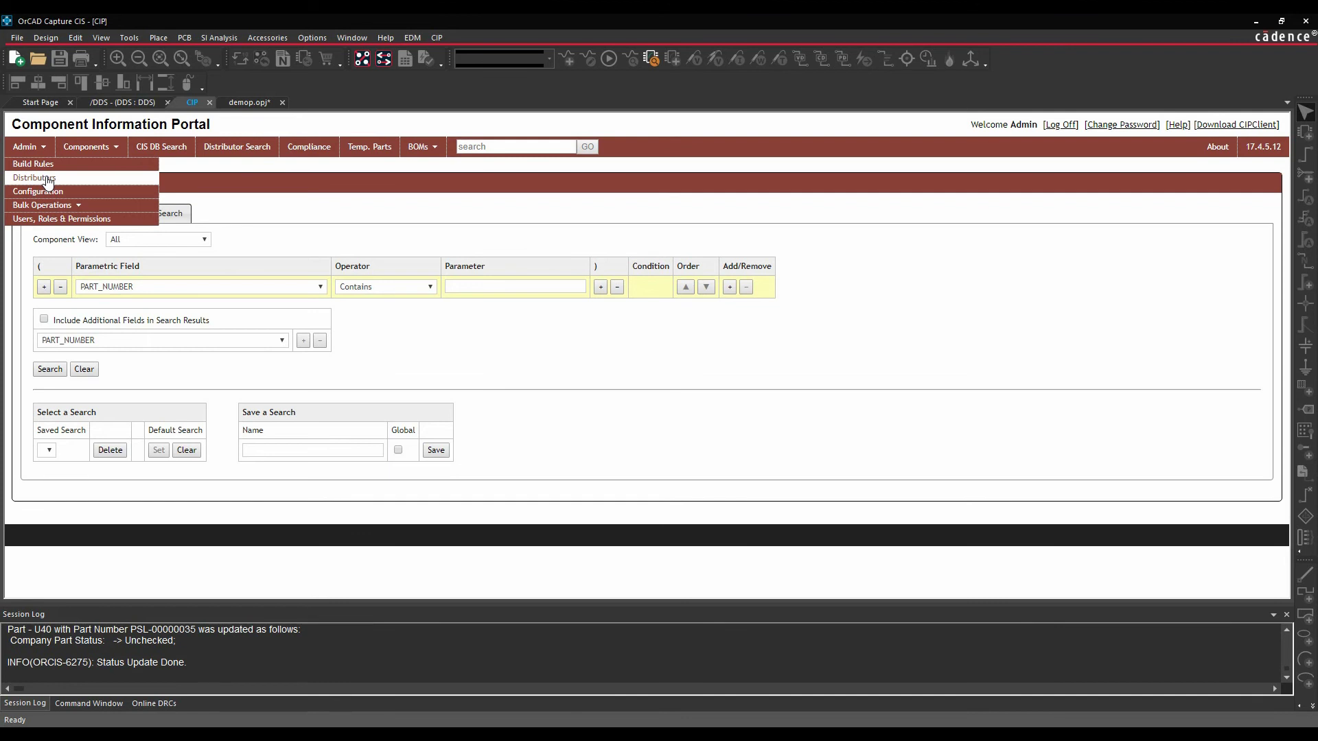
- Open Admin > Distributors, keep Digi-Key on United Kingdom, and select the Farnell customer ID and key fields
{"action": "left_click", "coordinate": [47, 180]}
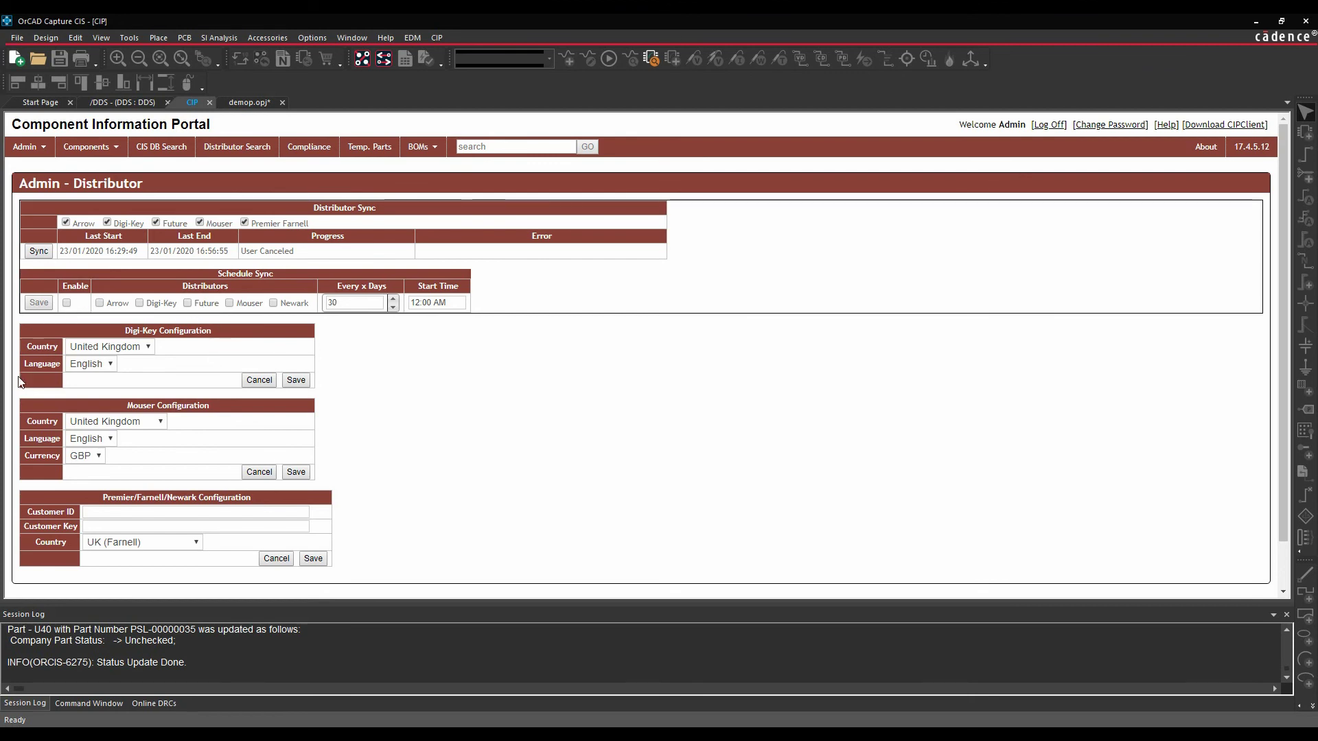
{"action": "left_click", "coordinate": [149, 347]}
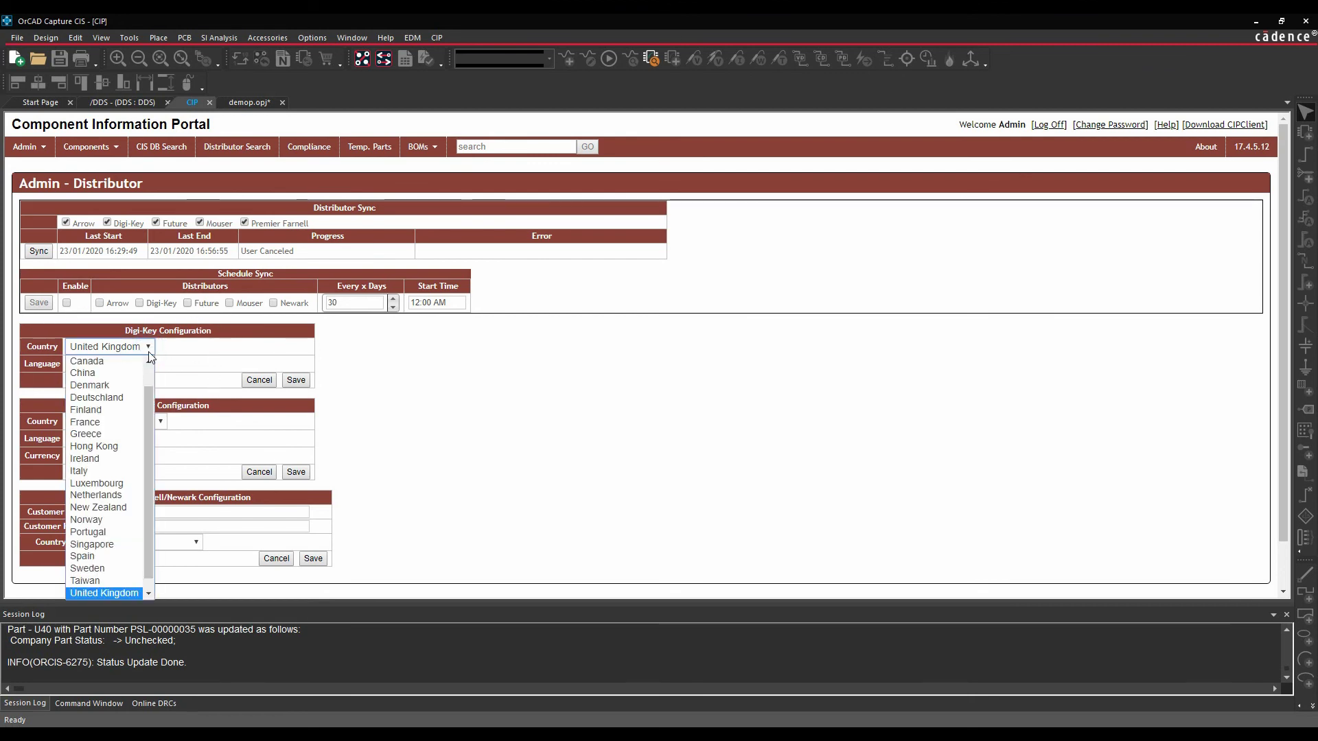
{"action": "left_click", "coordinate": [113, 593]}
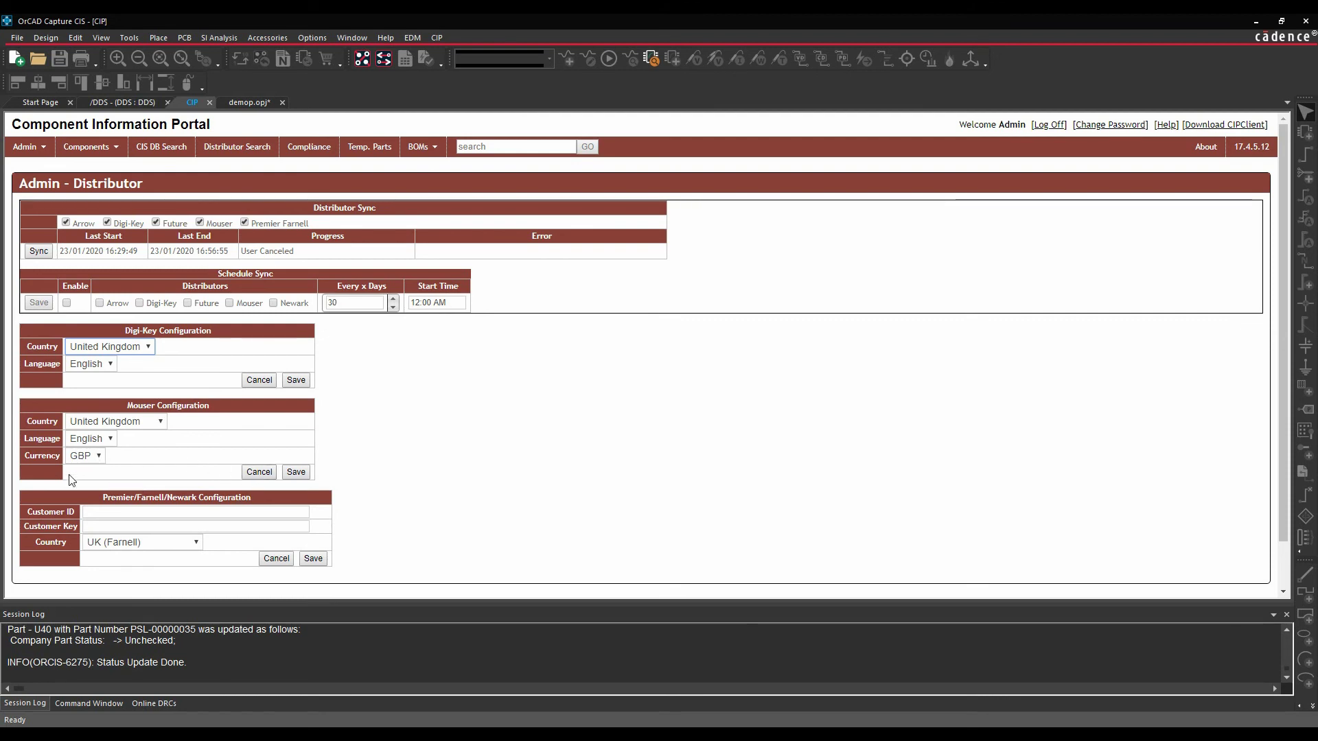
{"action": "left_click", "coordinate": [103, 512]}
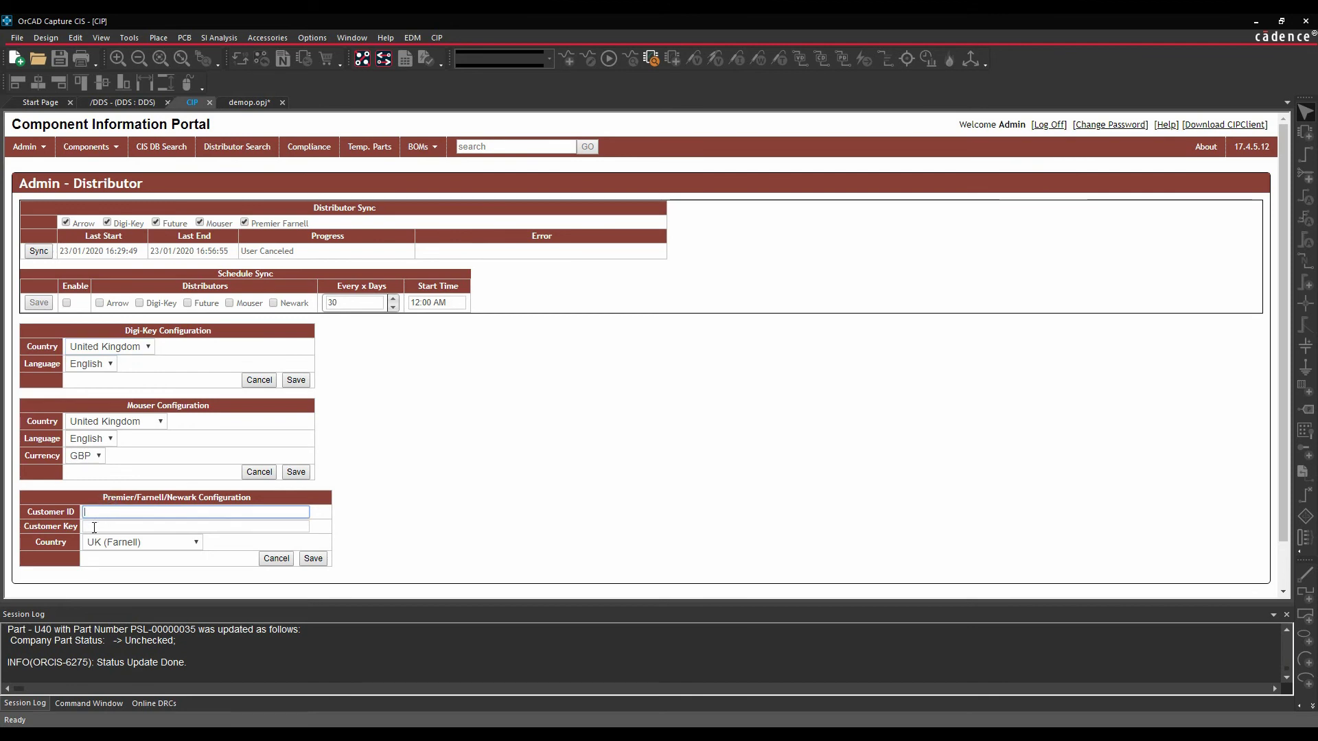
{"action": "left_click", "coordinate": [94, 527]}
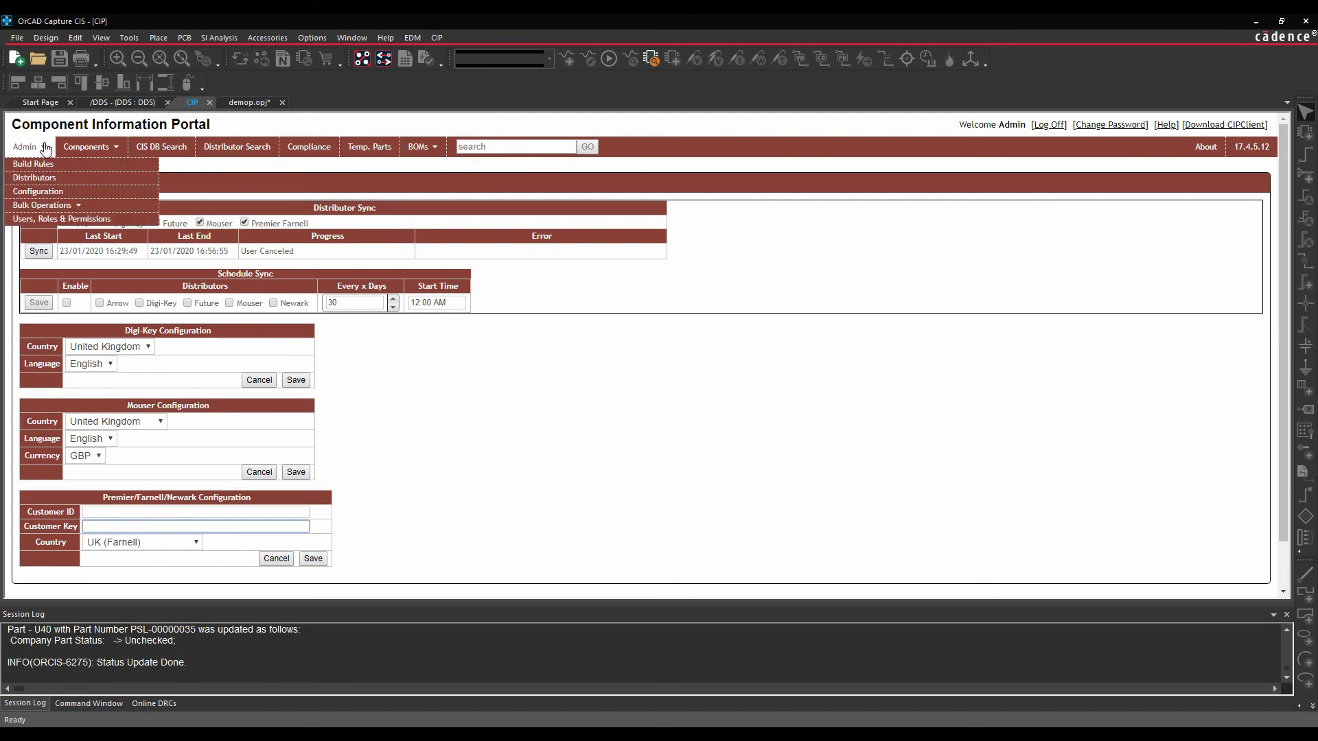
- Open Users, Roles & Permissions and switch between the Users and Roles tabs to review role permissions
{"action": "left_click", "coordinate": [48, 218]}
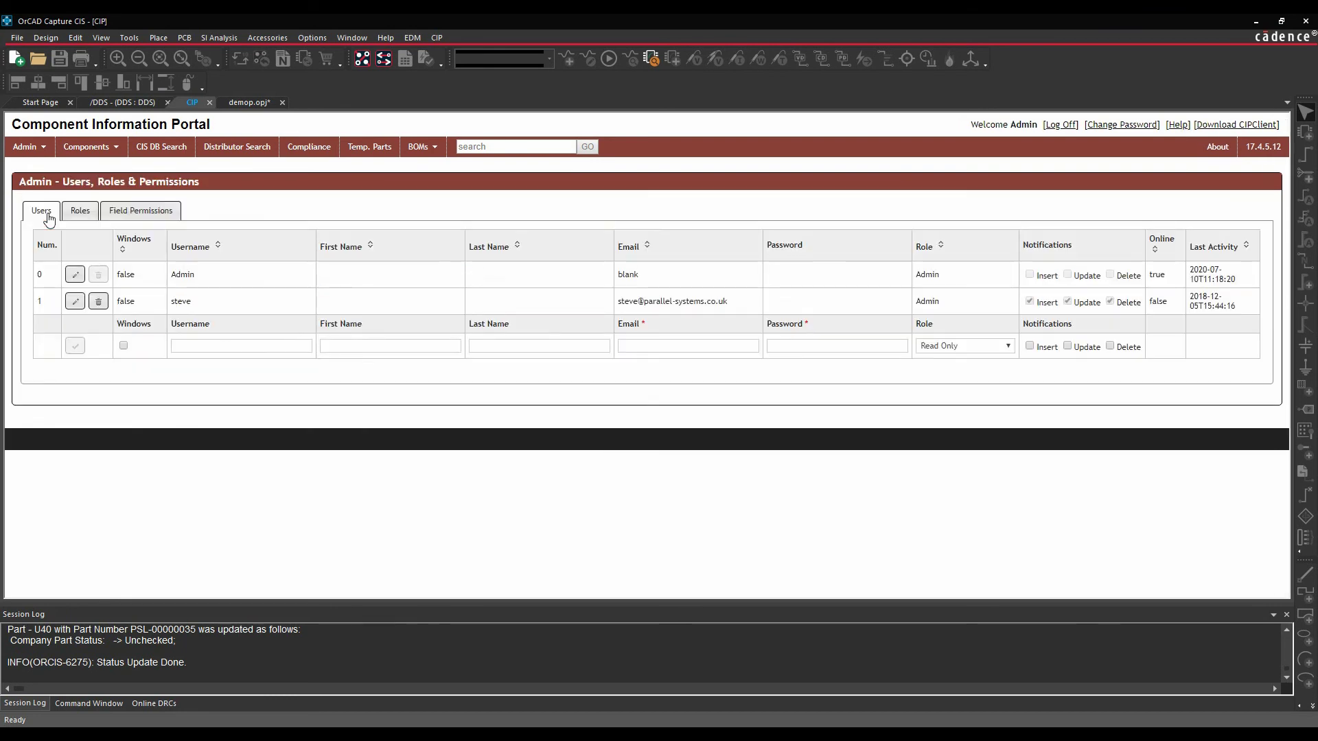
{"action": "left_click", "coordinate": [80, 213]}
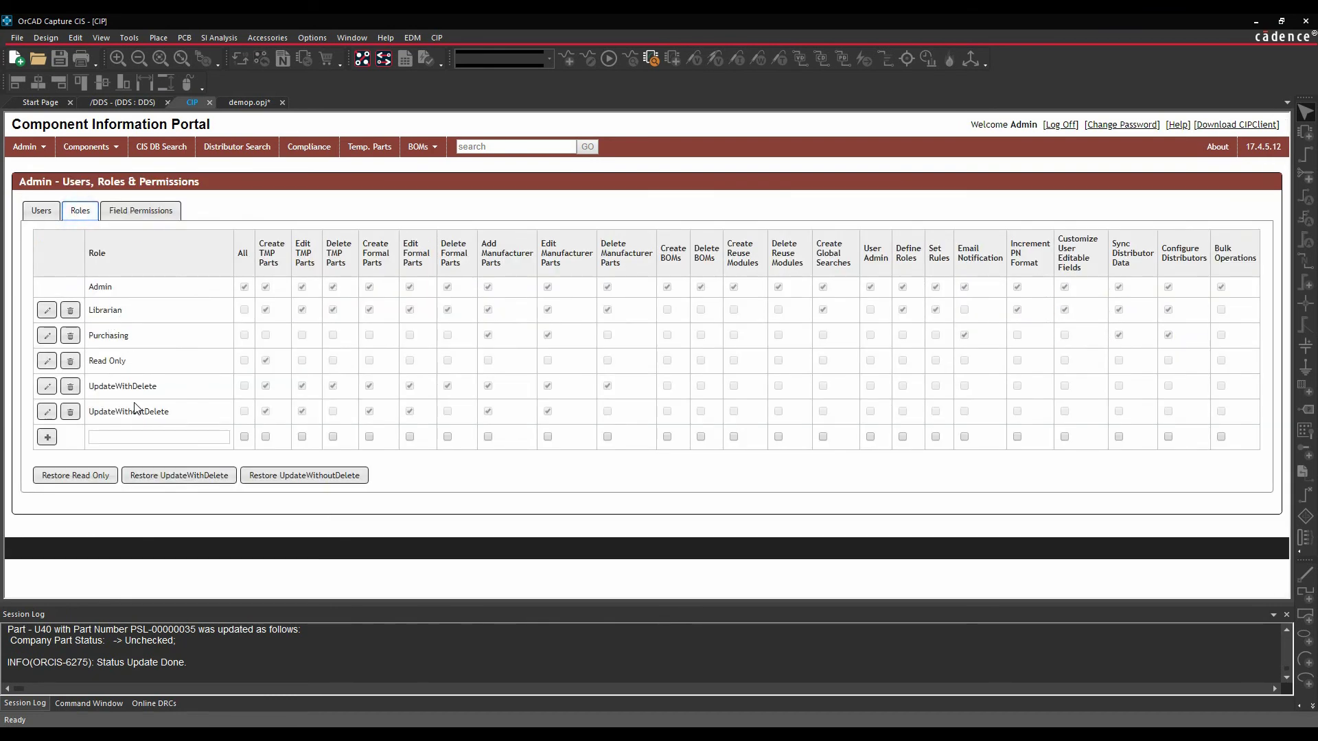
{"action": "left_click", "coordinate": [45, 212]}
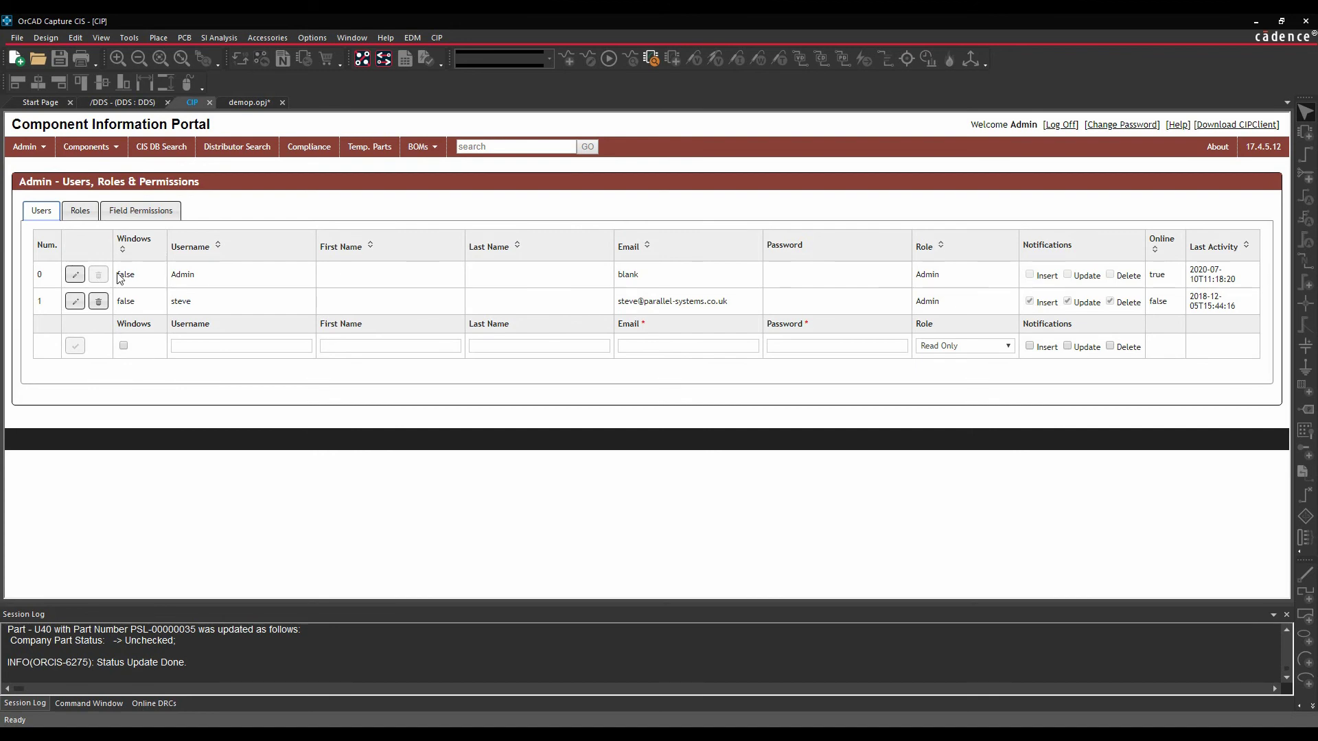
{"action": "left_click", "coordinate": [81, 215]}
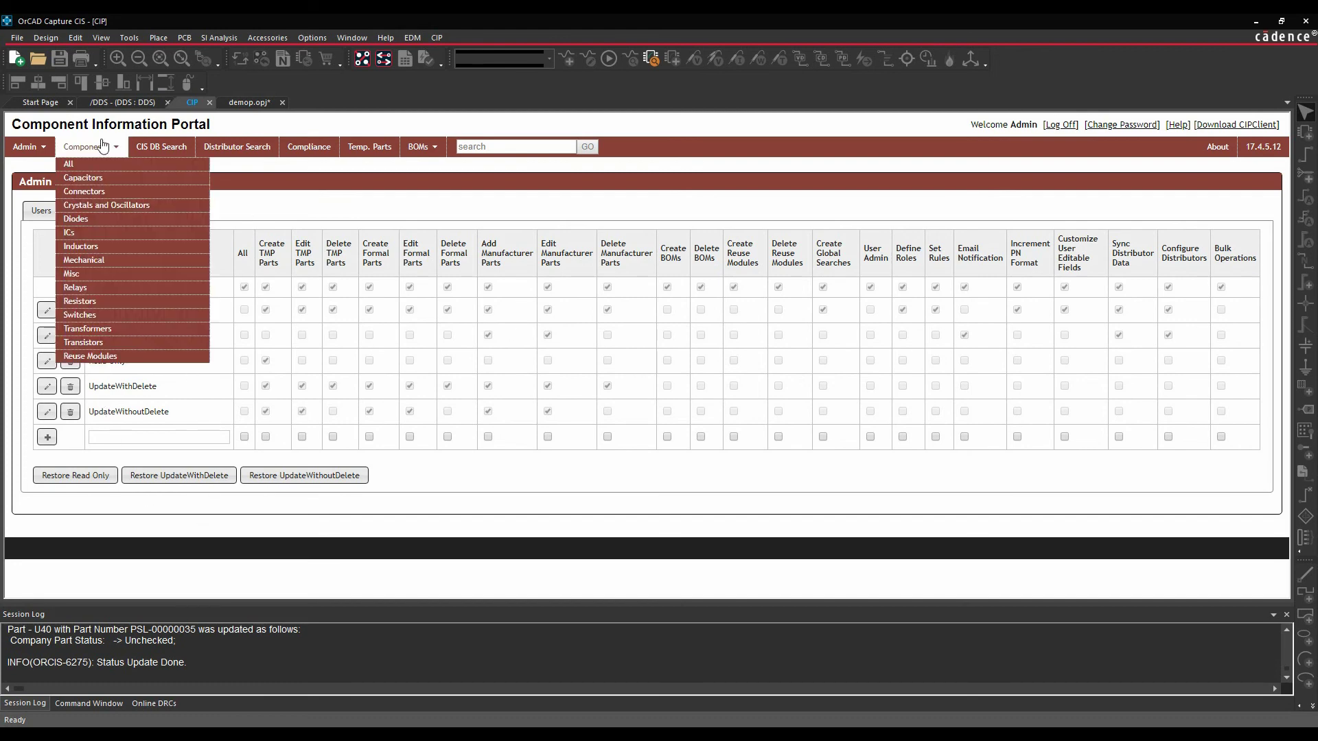
- Open the Capacitors category from the Components menu
{"action": "mouse_move", "coordinate": [105, 154]}
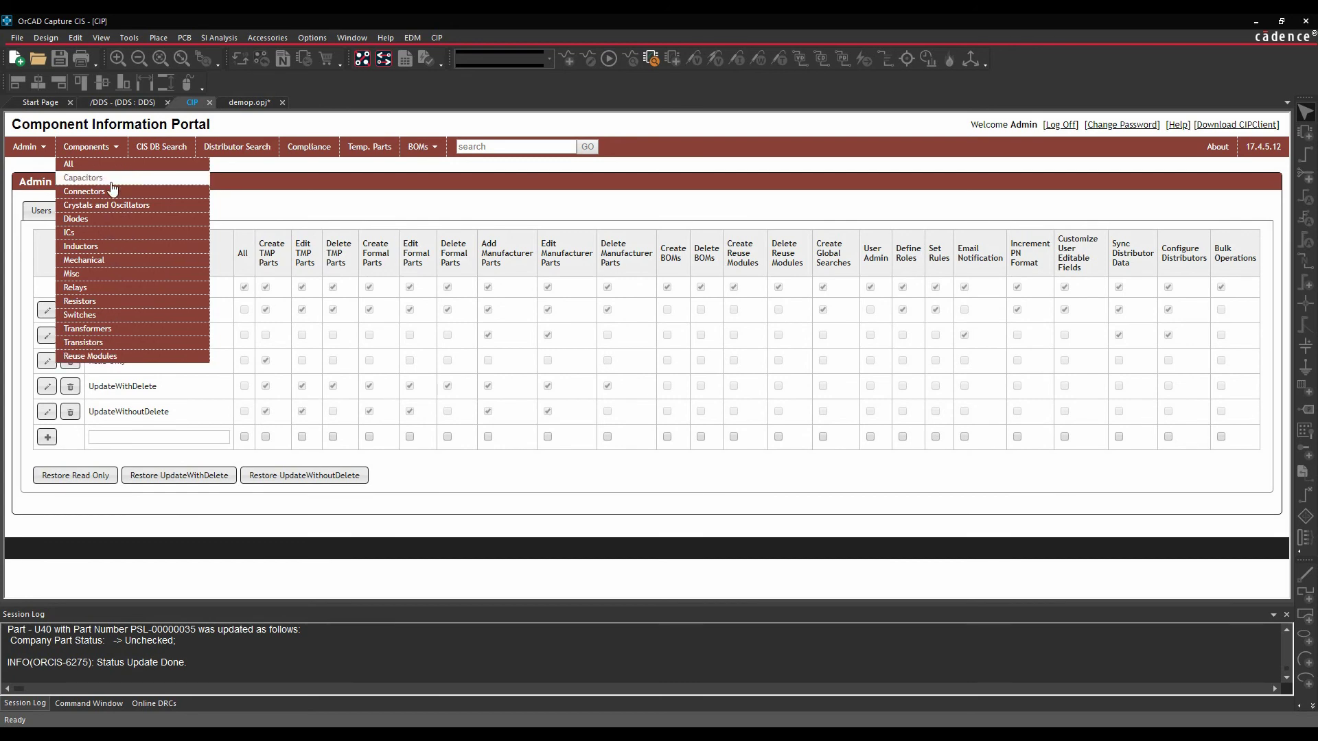
{"action": "left_click", "coordinate": [110, 178]}
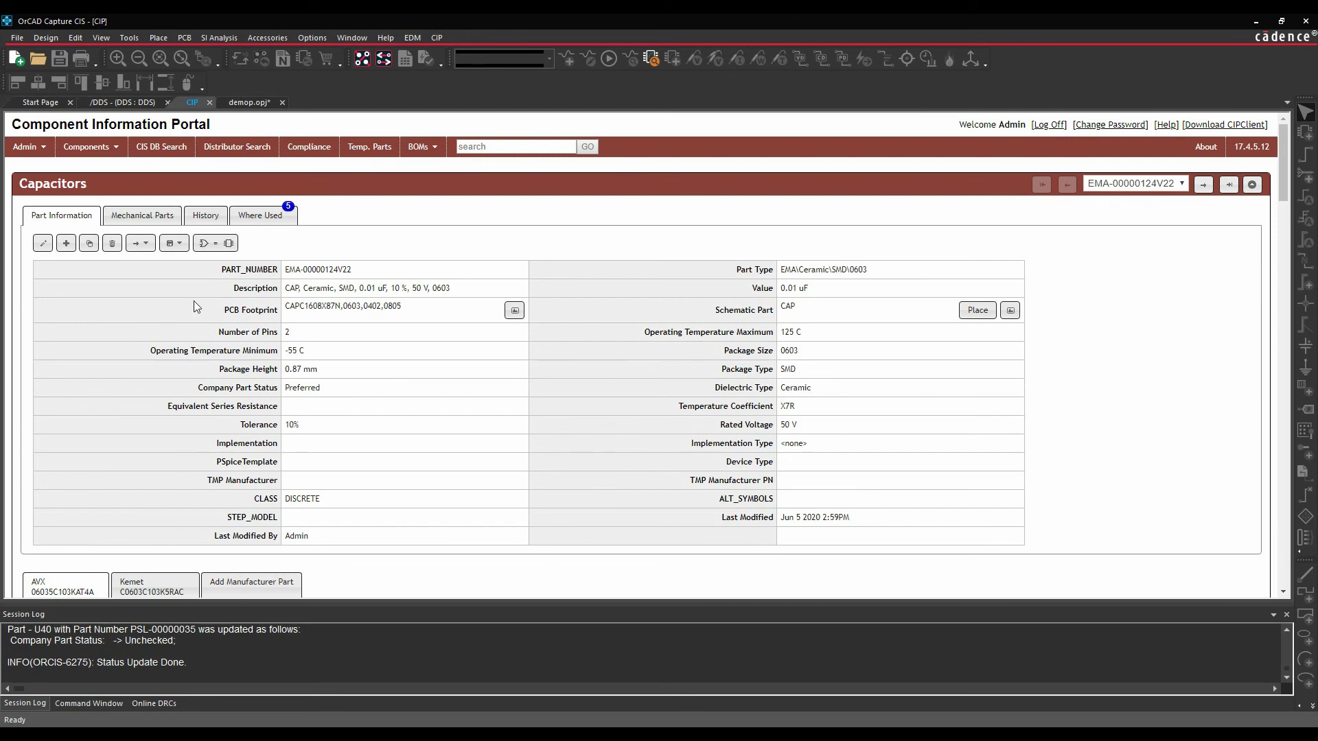
- Preview the CAPC1608X87N footprint in the Allegro viewer, then close the viewer
{"action": "left_click", "coordinate": [515, 312]}
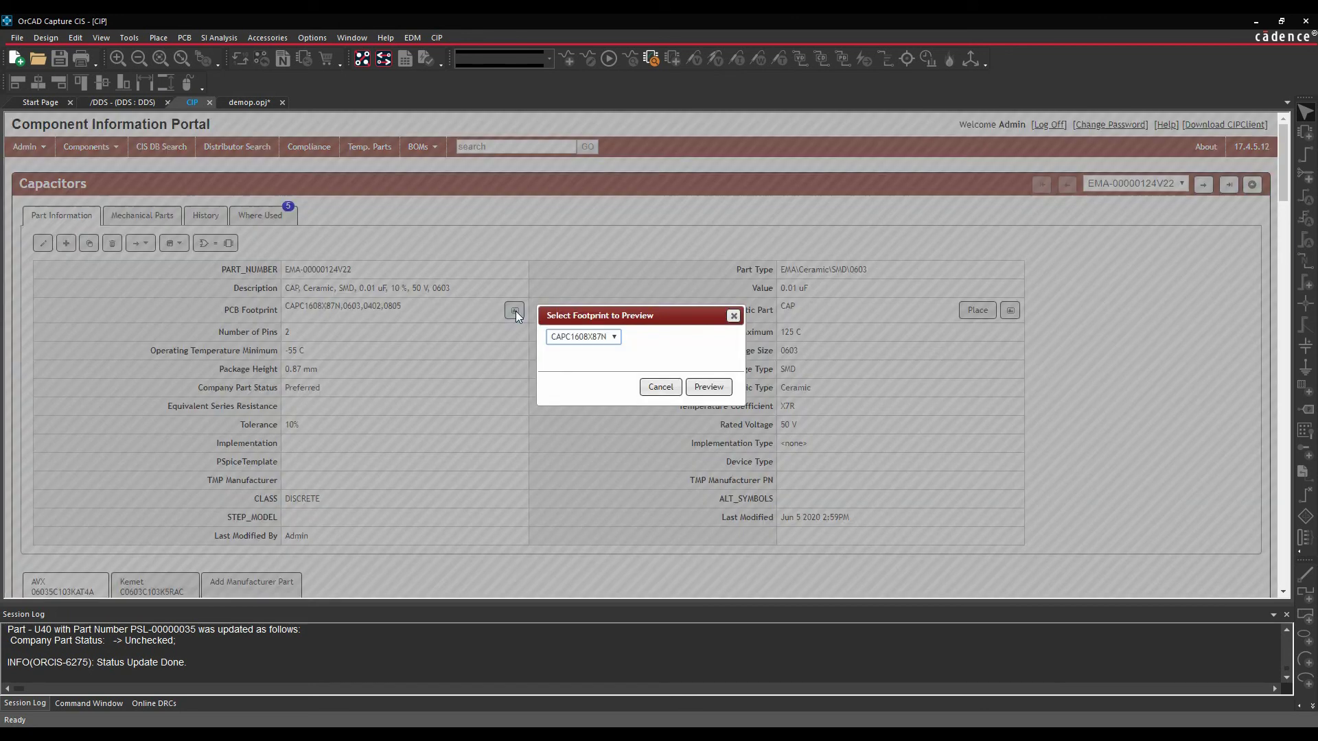
{"action": "left_click", "coordinate": [710, 388]}
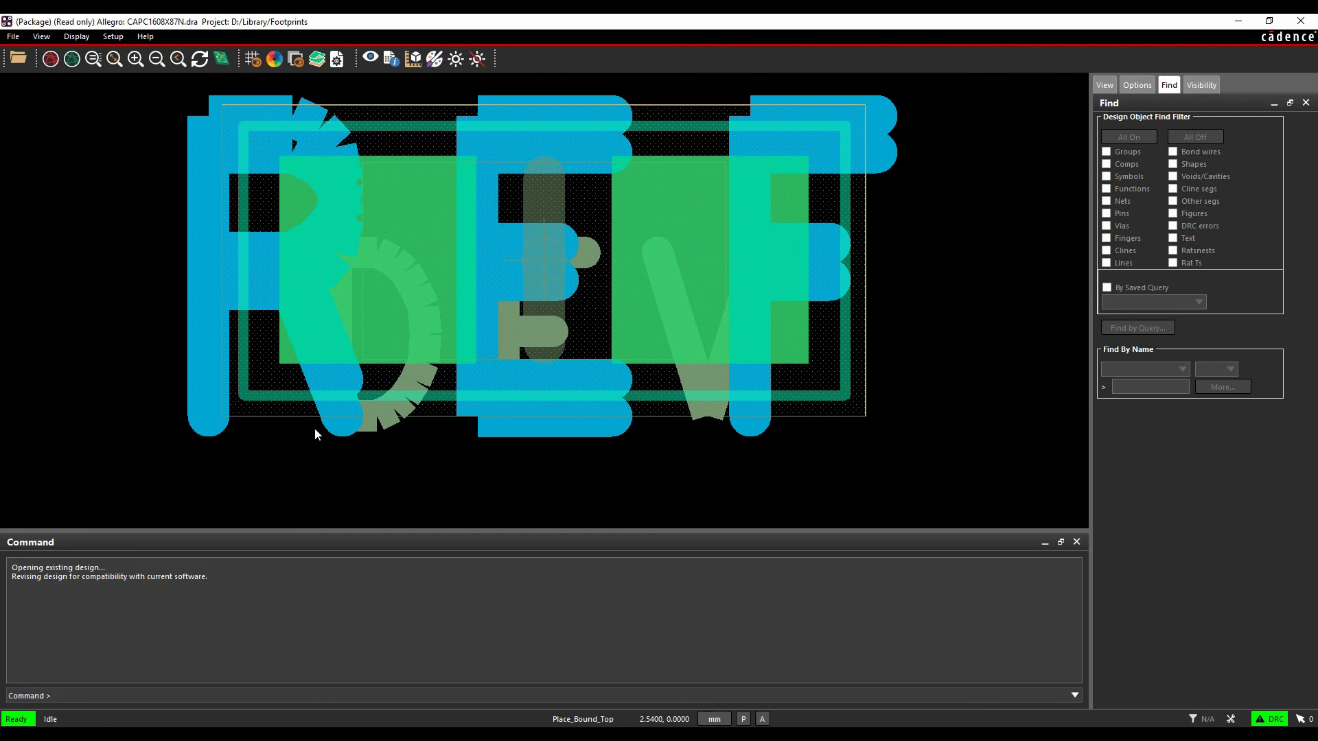
{"action": "left_click", "coordinate": [1306, 24]}
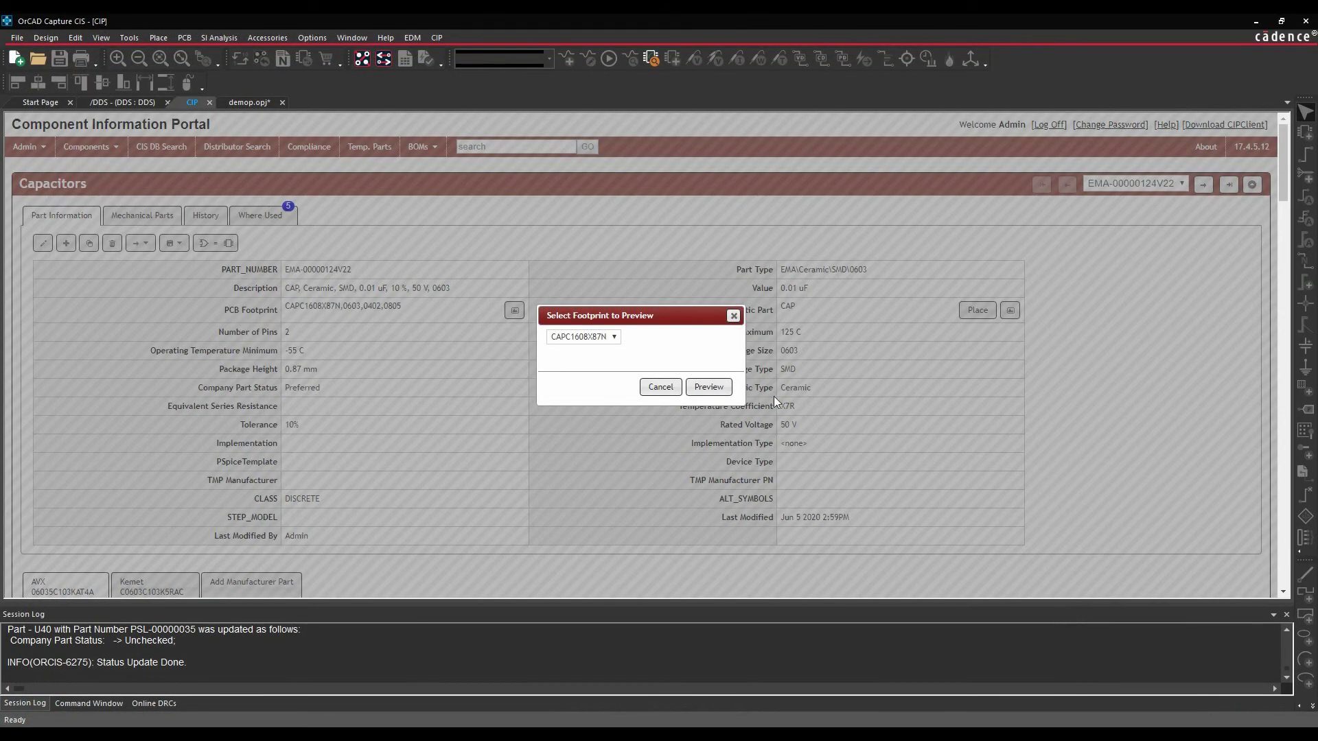
- Dismiss the footprint chooser, preview the CAP schematic symbol, then close that preview
{"action": "left_click", "coordinate": [655, 387]}
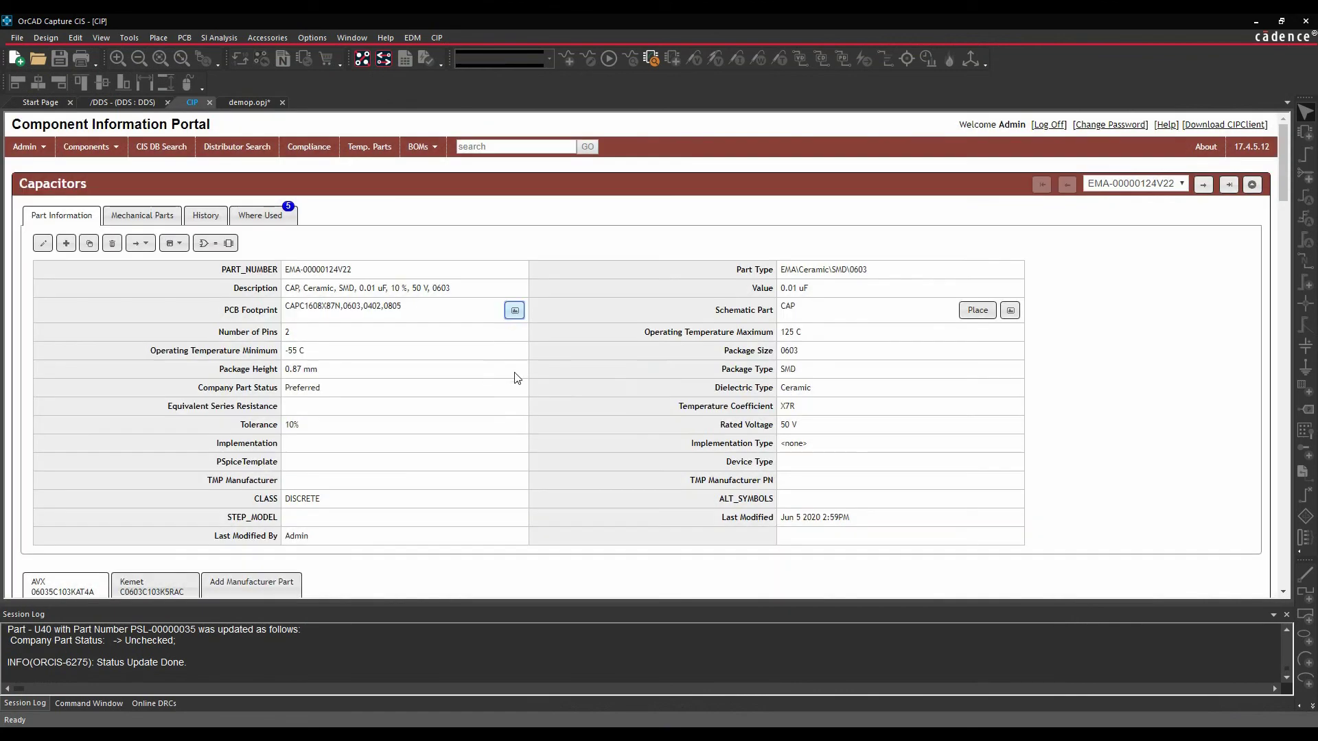
{"action": "left_click", "coordinate": [1010, 311]}
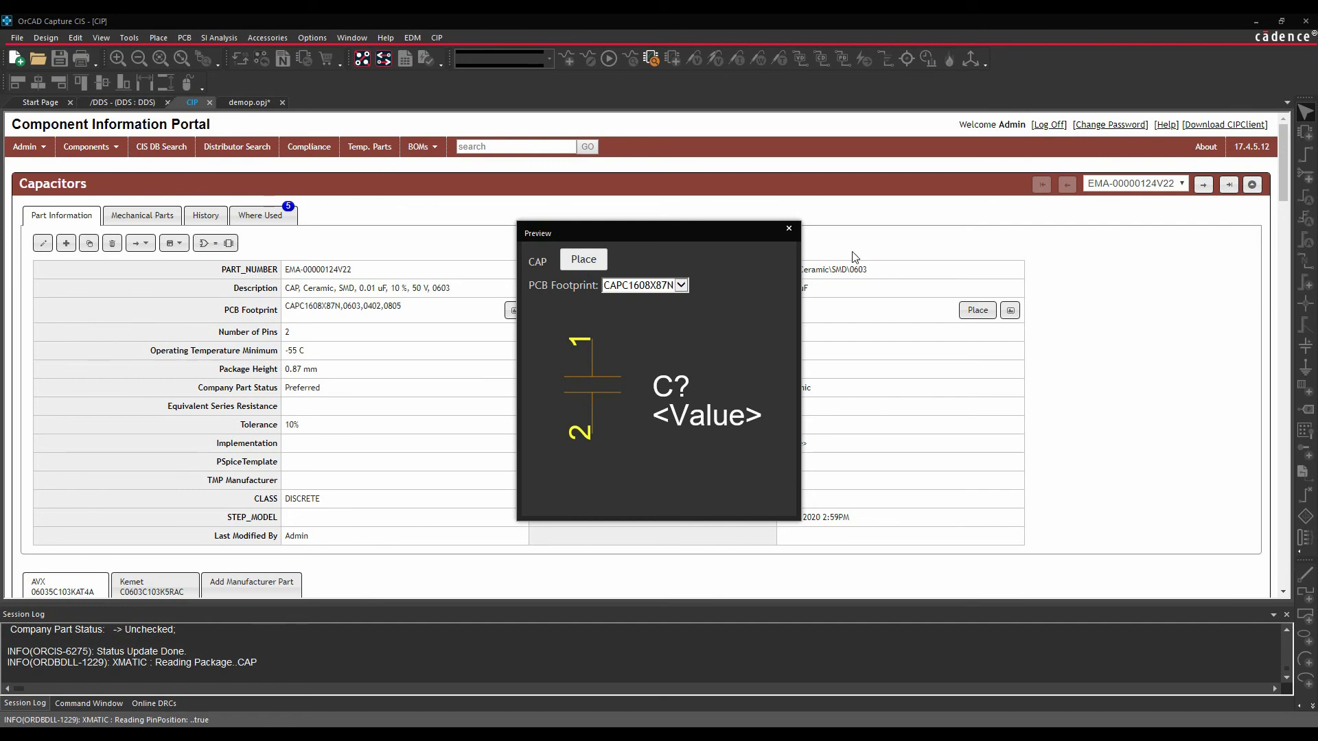
{"action": "left_click", "coordinate": [789, 228]}
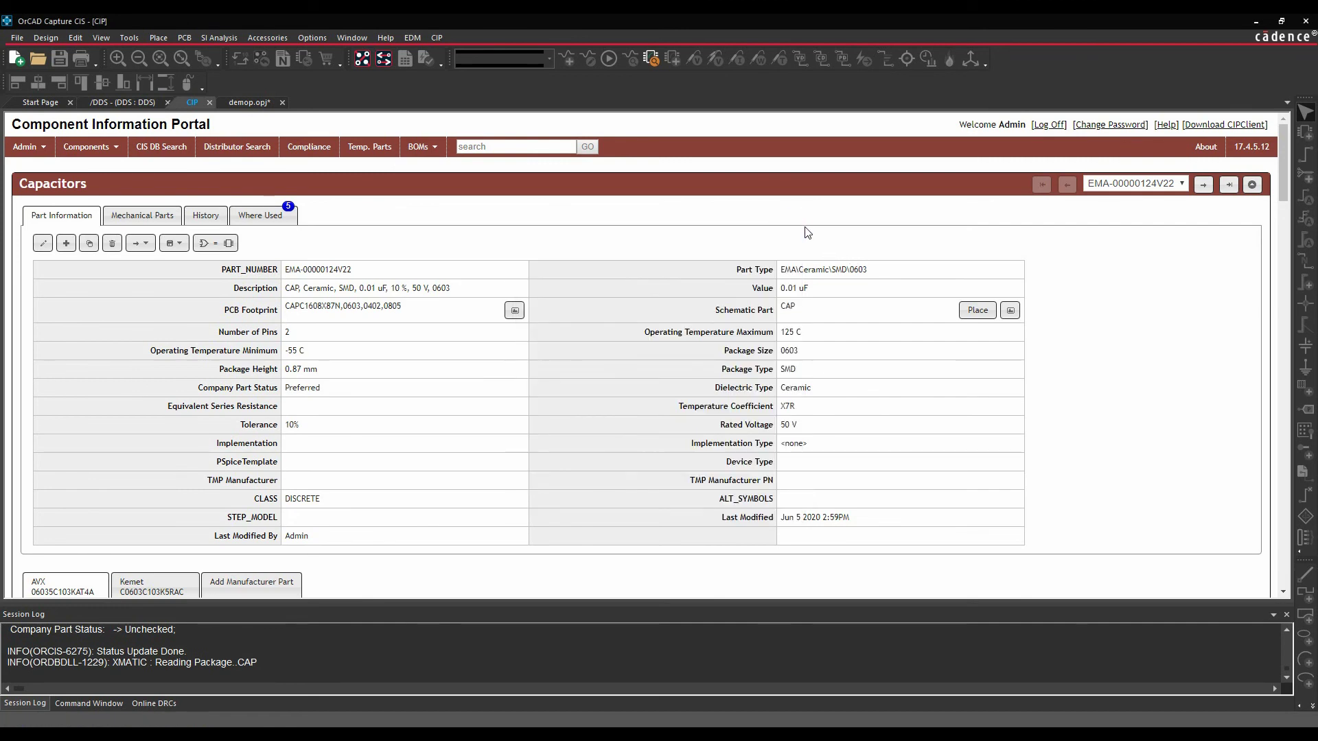
- Scroll through the AVX 06035C103KAT4A manufacturer data and select the capacitor's part number text
{"action": "scroll", "coordinate": [658, 421], "scroll_direction": "down", "scroll_amount": 4}
{"action": "scroll", "coordinate": [64, 319], "scroll_direction": "down", "scroll_amount": 2}
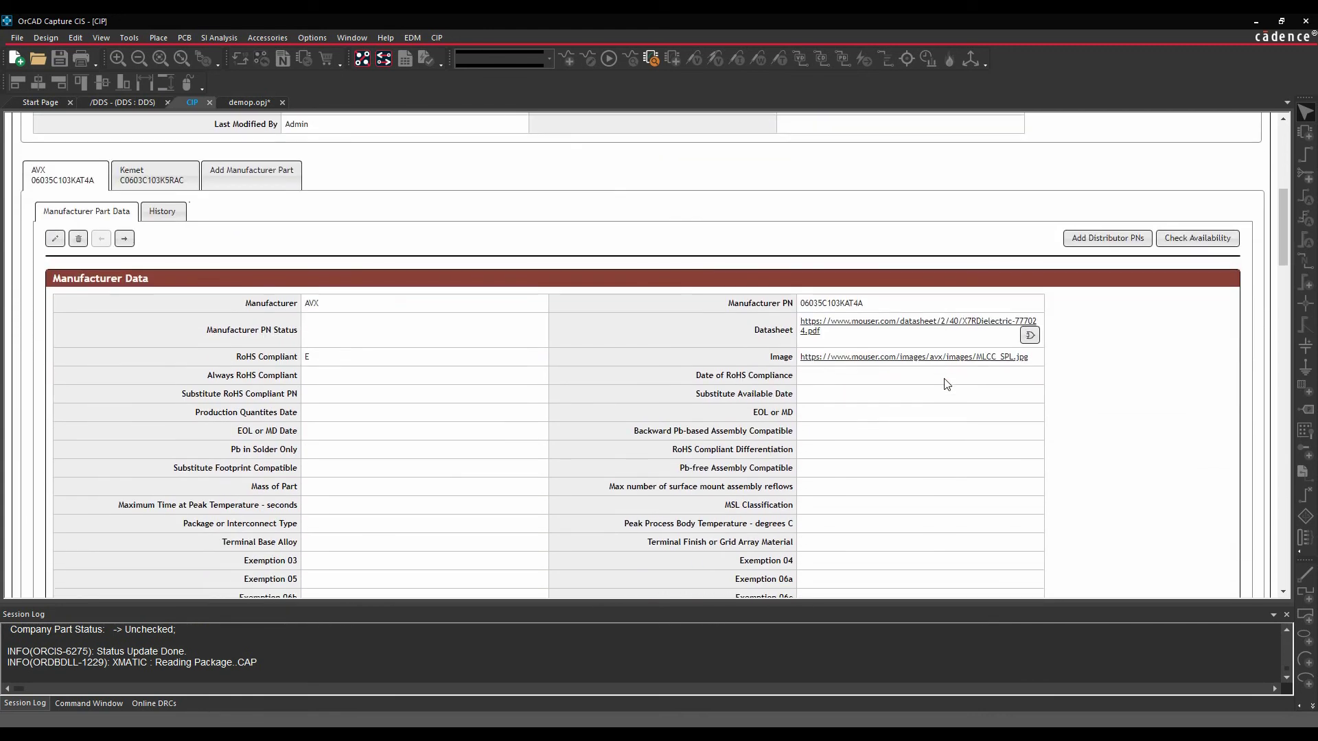
{"action": "scroll", "coordinate": [621, 354], "scroll_direction": "up", "scroll_amount": 6}
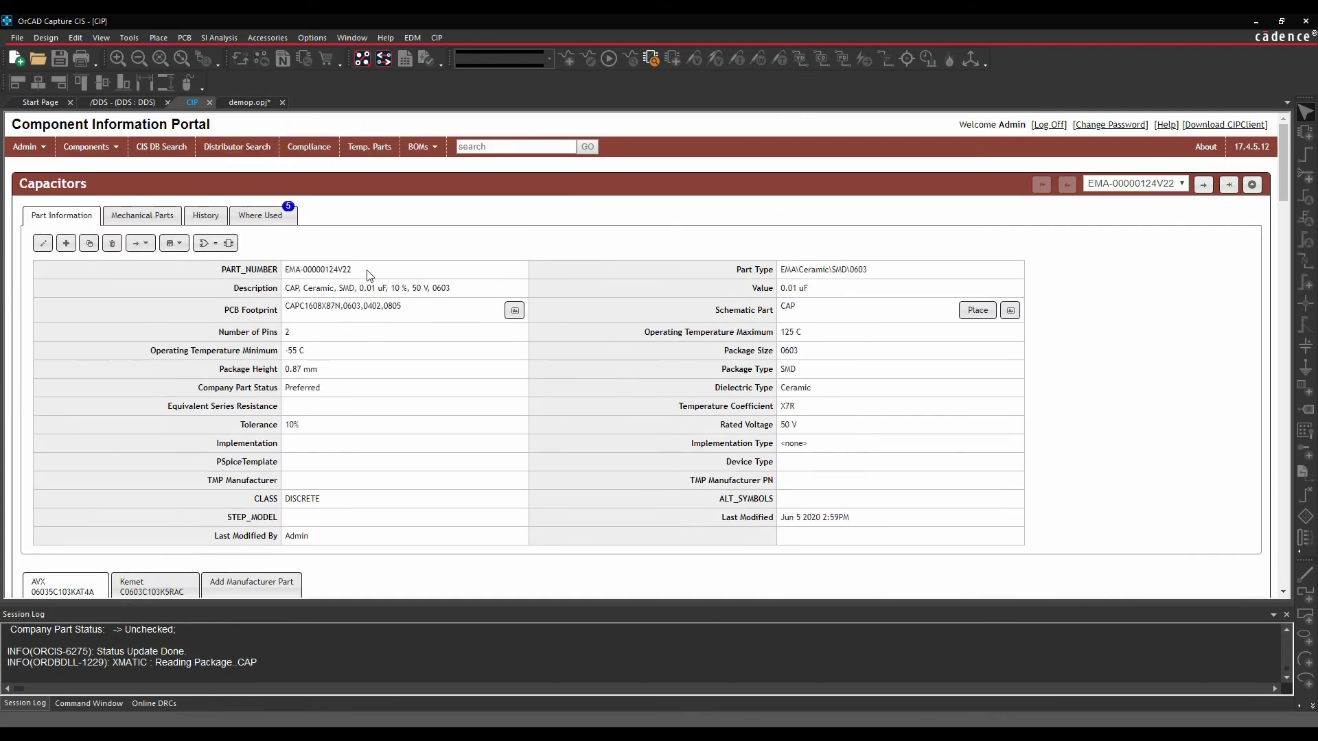
{"action": "left_click_drag", "start_coordinate": [376, 270], "coordinate": [289, 269]}
{"action": "scroll", "coordinate": [379, 343], "scroll_direction": "down", "scroll_amount": 6}
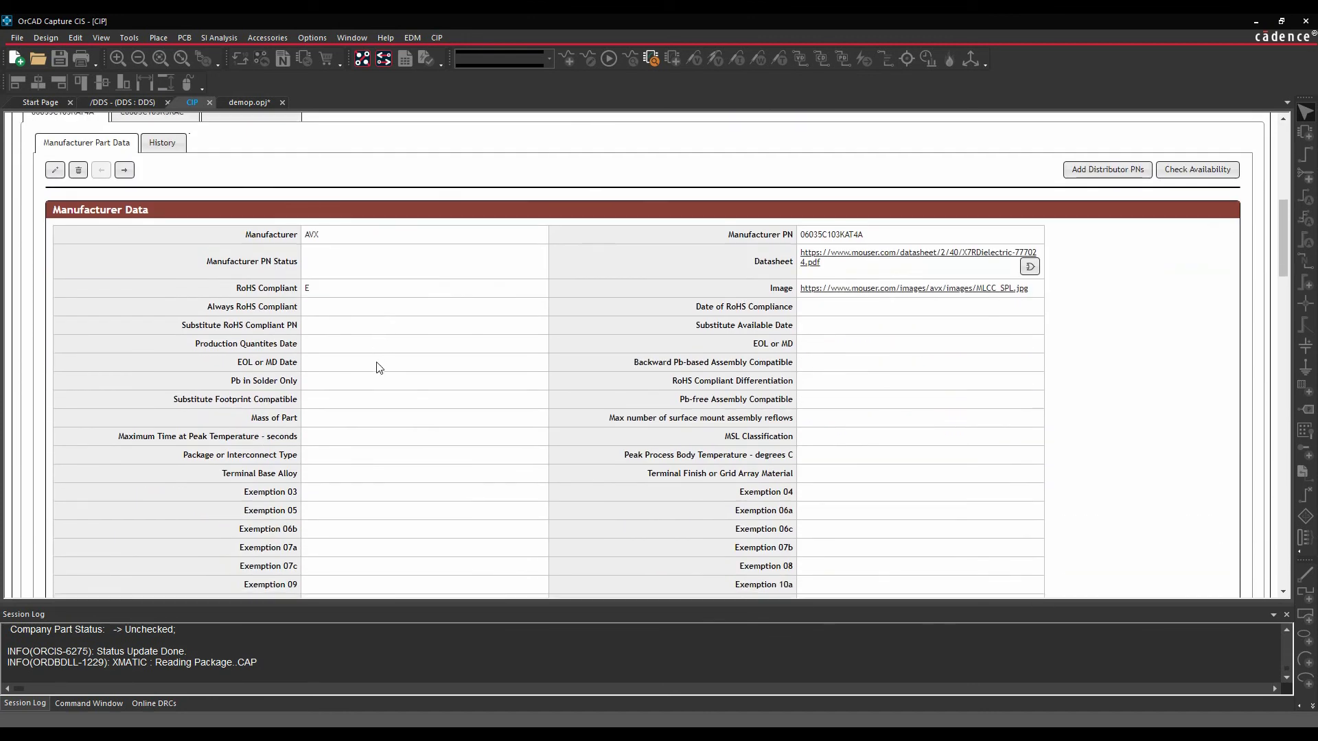
{"action": "scroll", "coordinate": [240, 235], "scroll_direction": "up", "scroll_amount": 2}
- Show the Kemet C0603C103K5RAC data, review its Arrow distributor pricing, then return to the top
{"action": "left_click", "coordinate": [148, 245]}
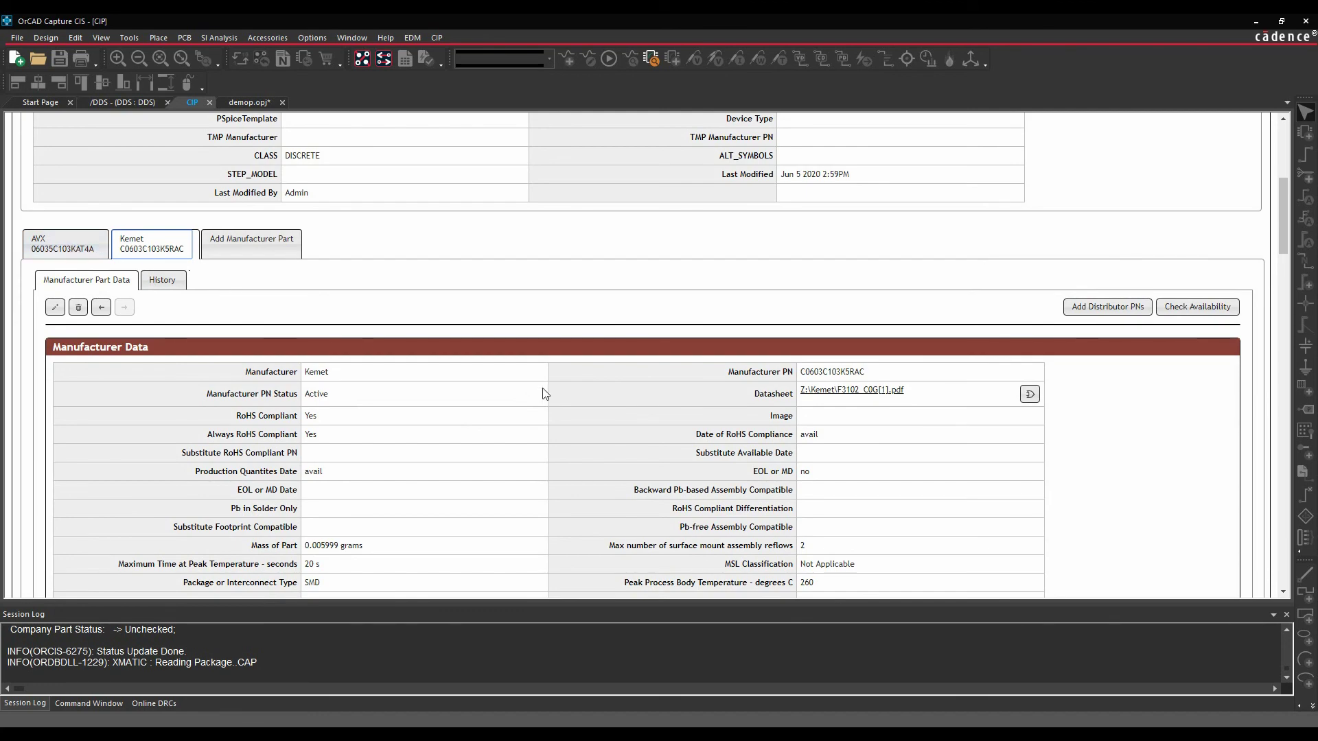
{"action": "scroll", "coordinate": [550, 387], "scroll_direction": "down", "scroll_amount": 2}
{"action": "scroll", "coordinate": [427, 214], "scroll_direction": "up", "scroll_amount": 1}
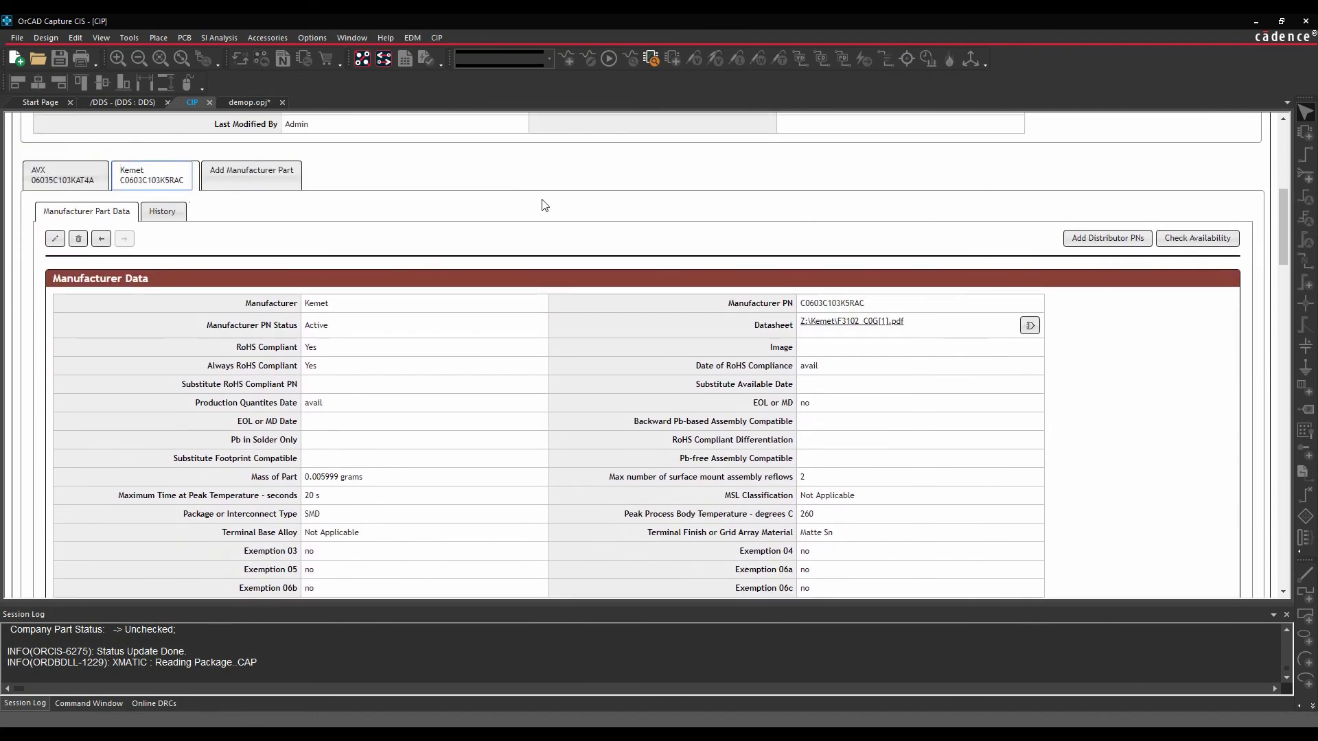
{"action": "scroll", "coordinate": [604, 482], "scroll_direction": "down", "scroll_amount": 20}
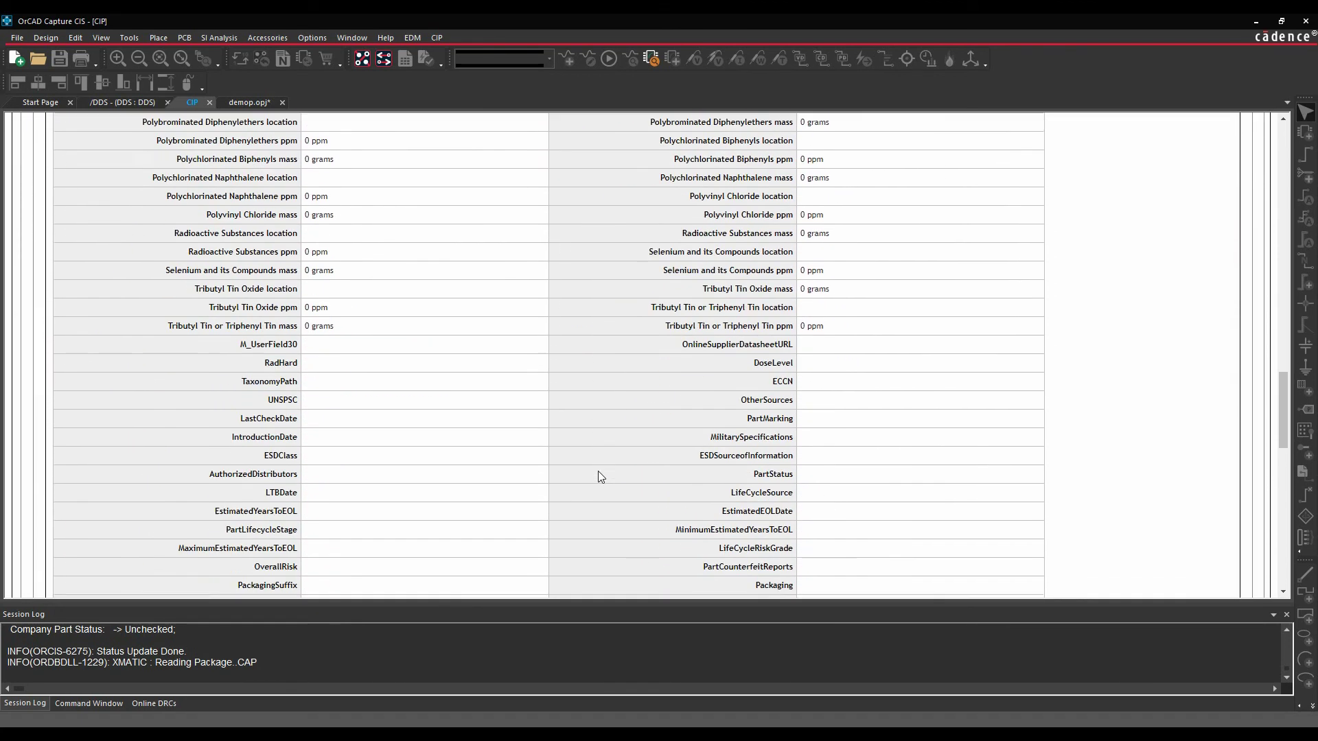
{"action": "scroll", "coordinate": [599, 474], "scroll_direction": "down", "scroll_amount": 10}
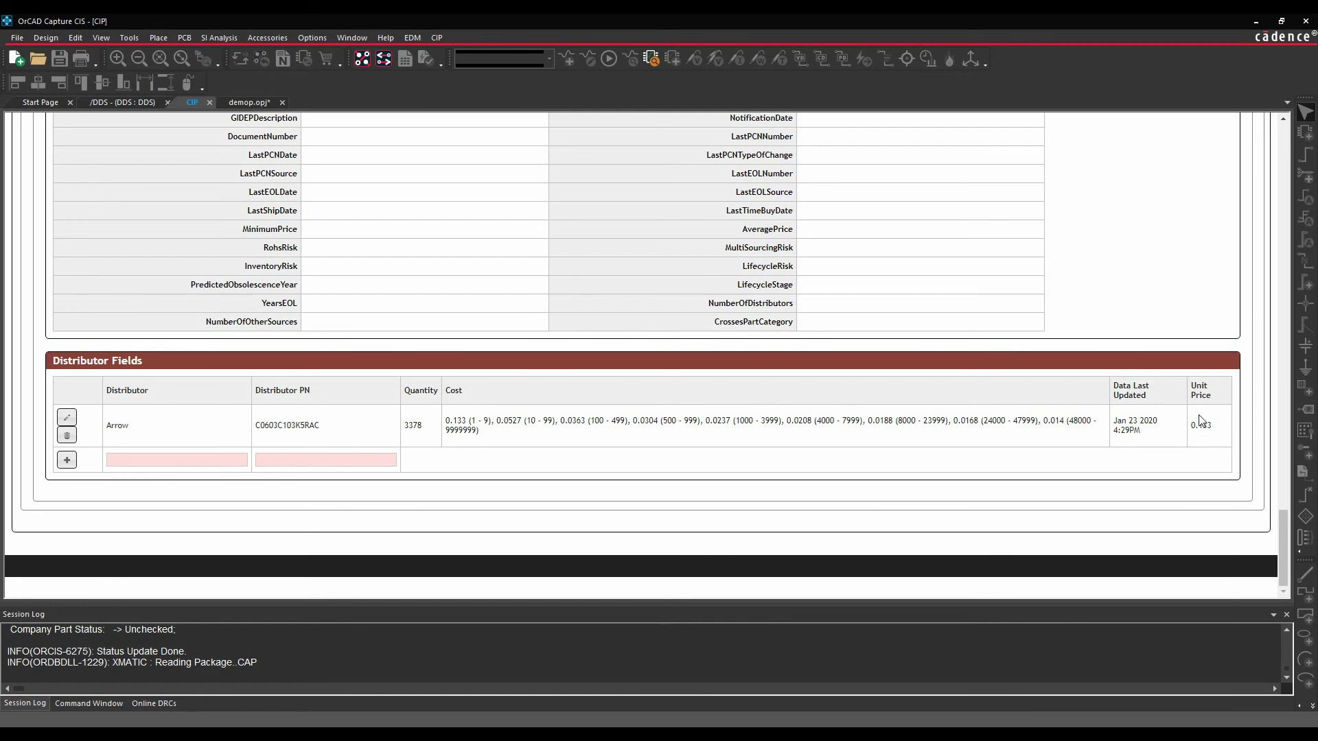
{"action": "scroll", "coordinate": [1168, 449], "scroll_direction": "up", "scroll_amount": 15}
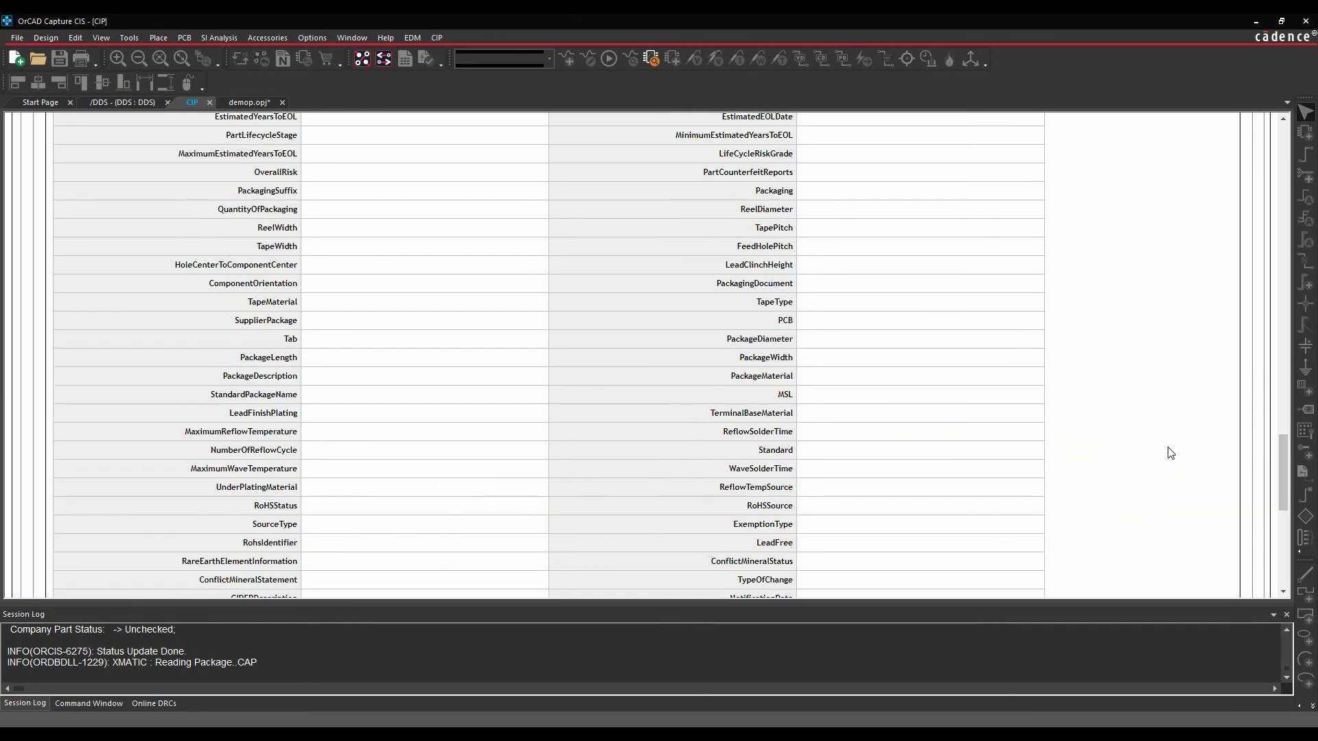
{"action": "scroll", "coordinate": [1170, 453], "scroll_direction": "up", "scroll_amount": 15}
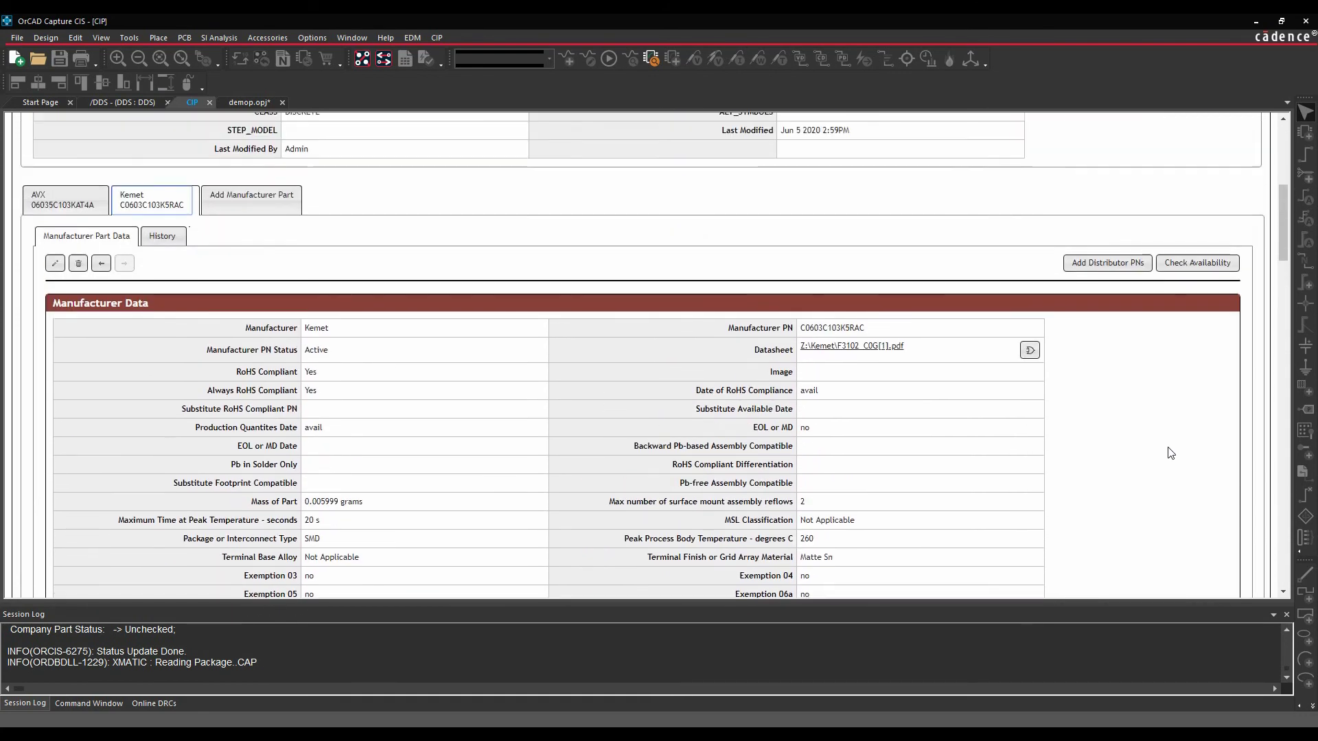
{"action": "scroll", "coordinate": [1170, 453], "scroll_direction": "up", "scroll_amount": 5}
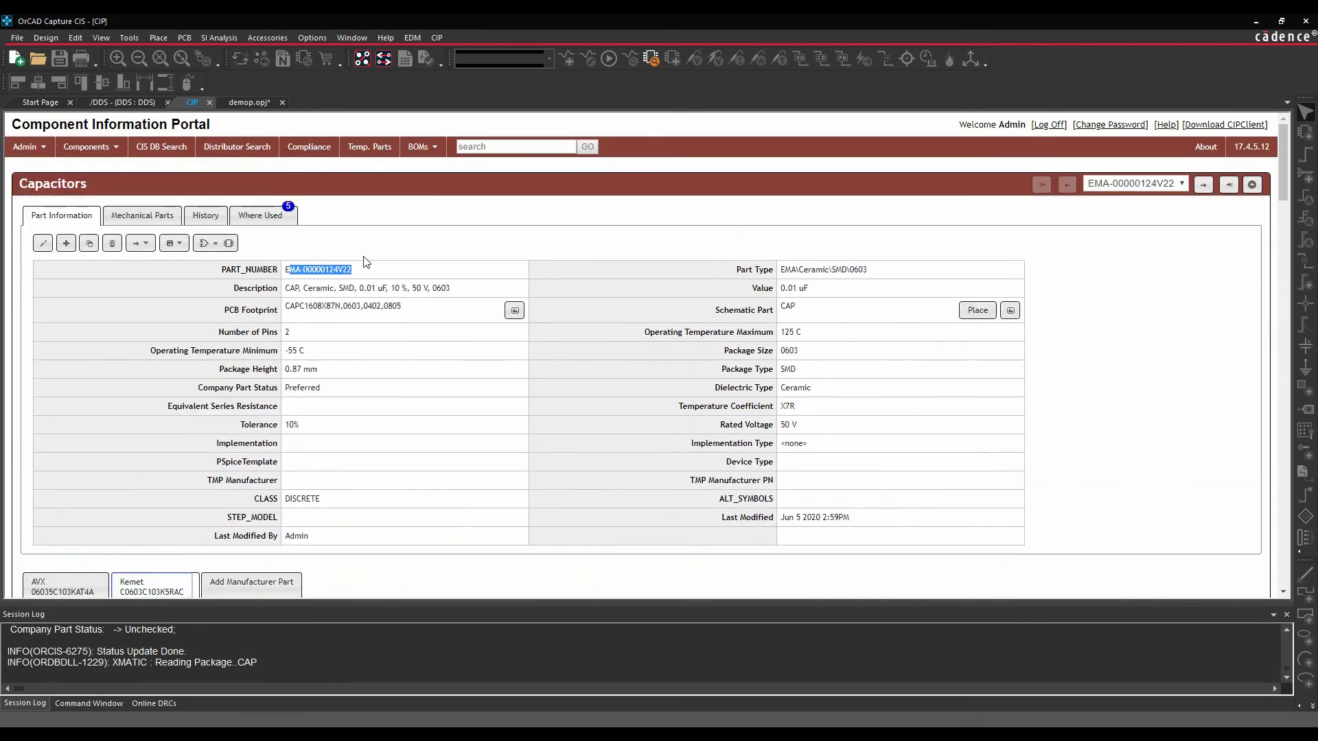
- Open CIS DB Search and check the Parametric Field list, leaving PART_NUMBER selected
{"action": "left_click", "coordinate": [165, 148]}
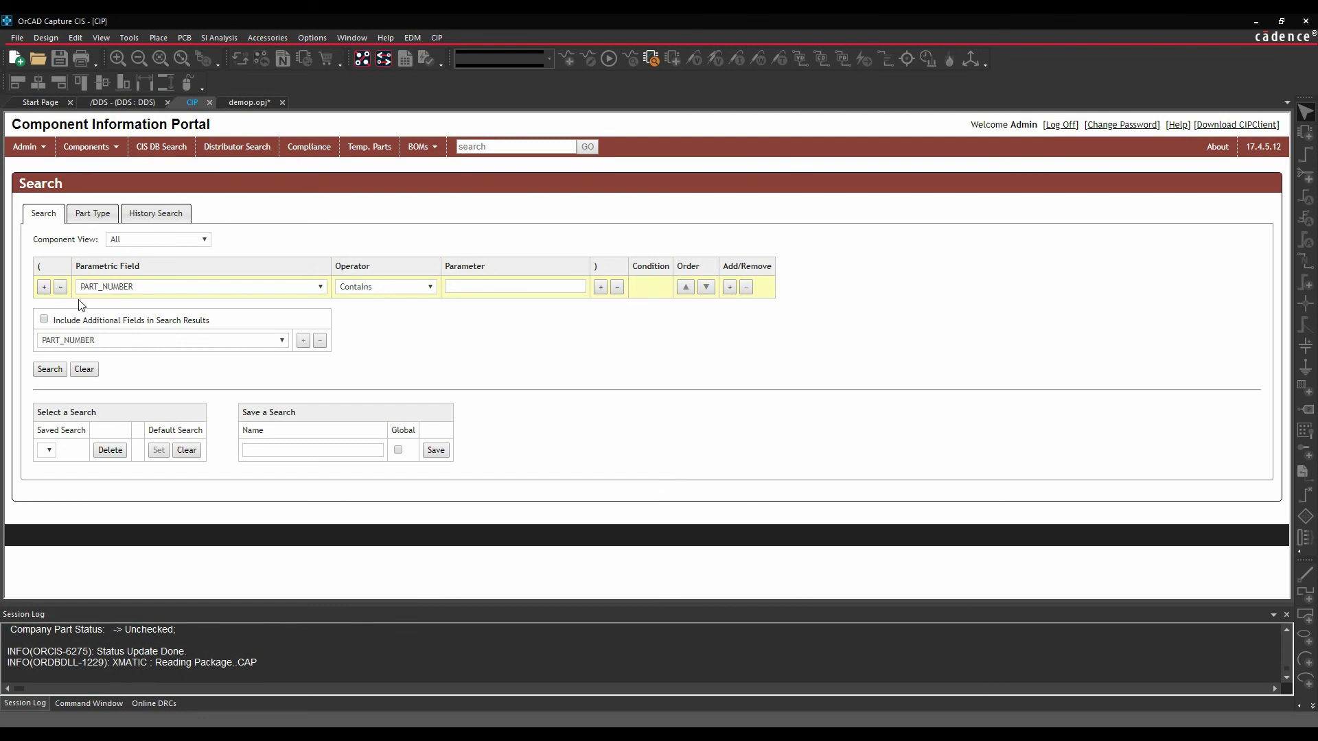
{"action": "left_click", "coordinate": [321, 287]}
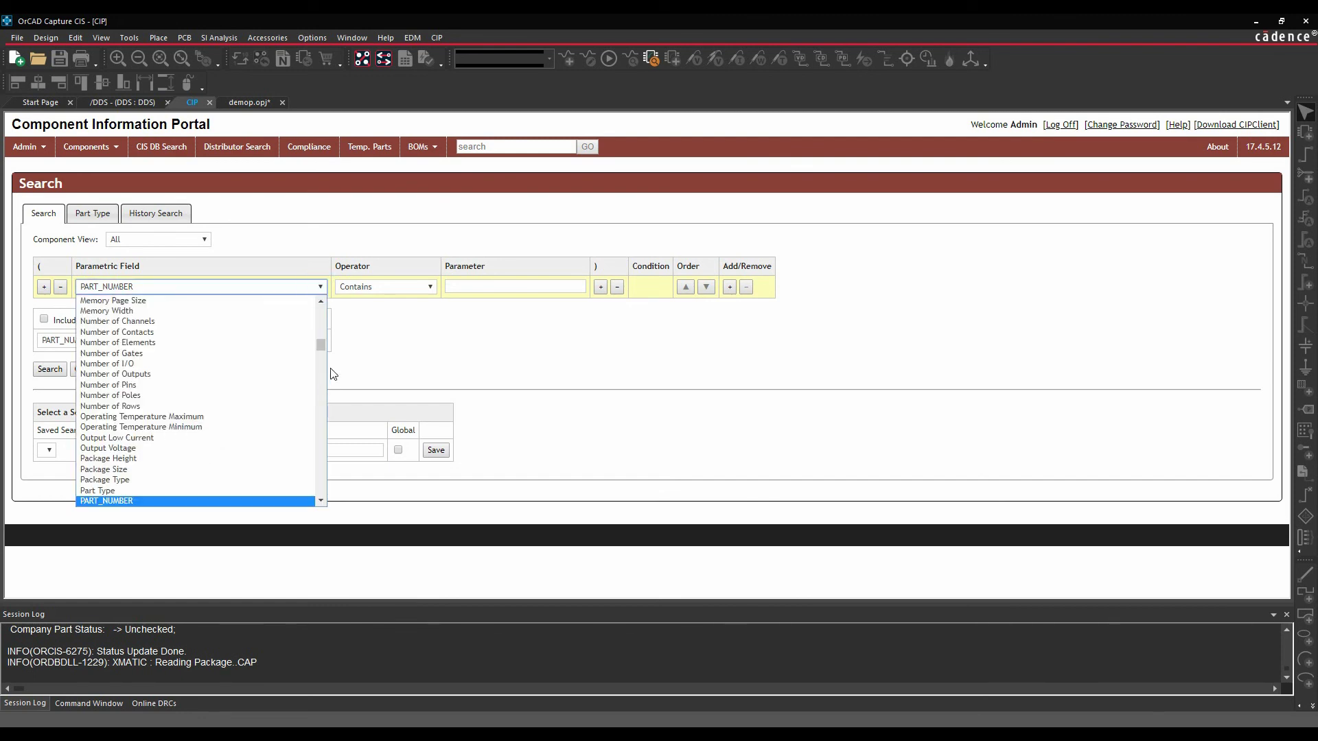
{"action": "left_click", "coordinate": [415, 356]}
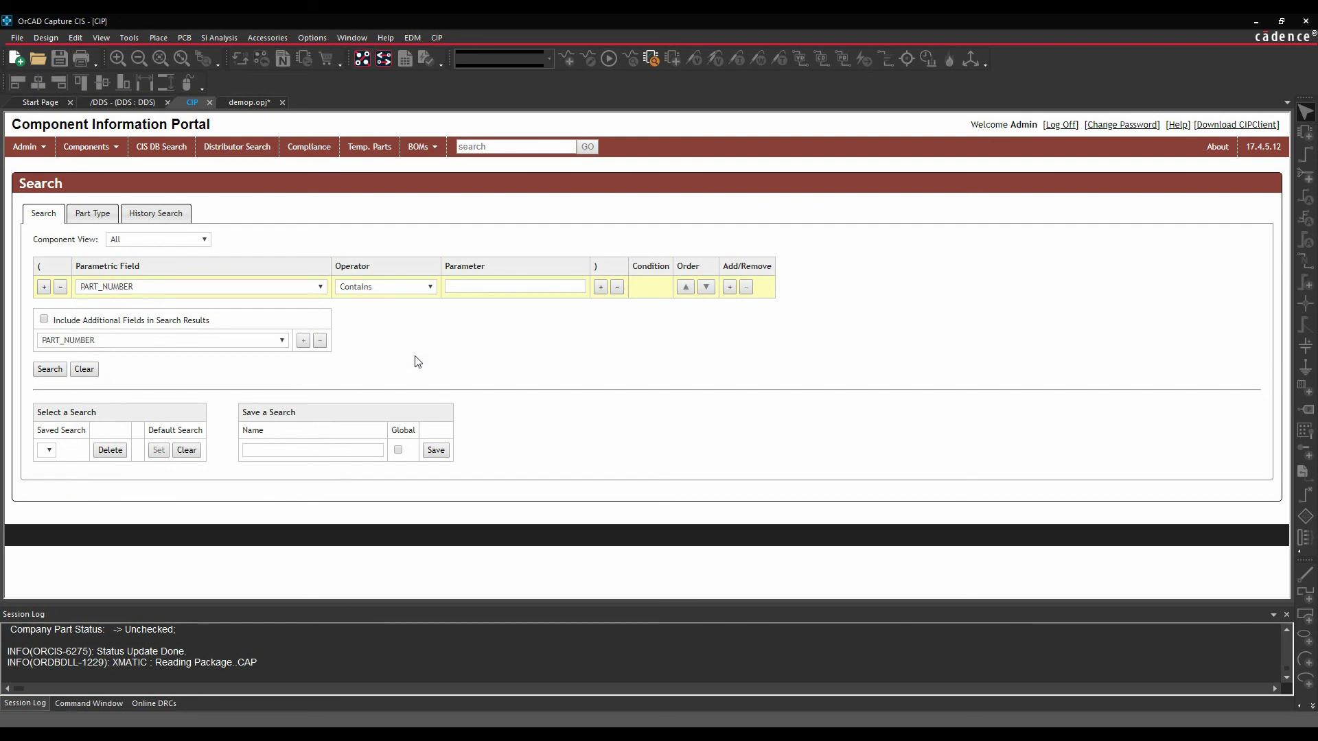
- View the SiliconExpert compliance page, then the Distributor Search page listing Arrow, Digi-Key, Future, Mouser and Premier Farnell
{"action": "left_click", "coordinate": [308, 149]}
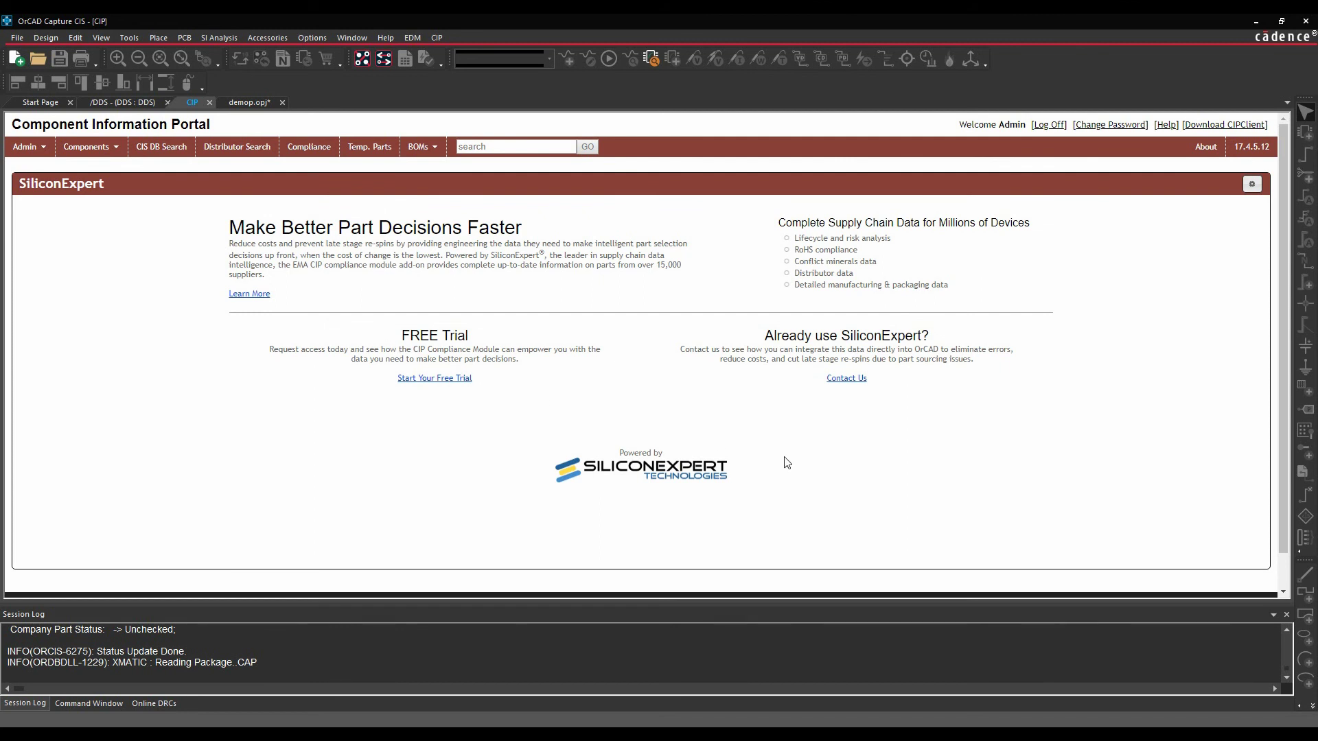
{"action": "left_click", "coordinate": [224, 157]}
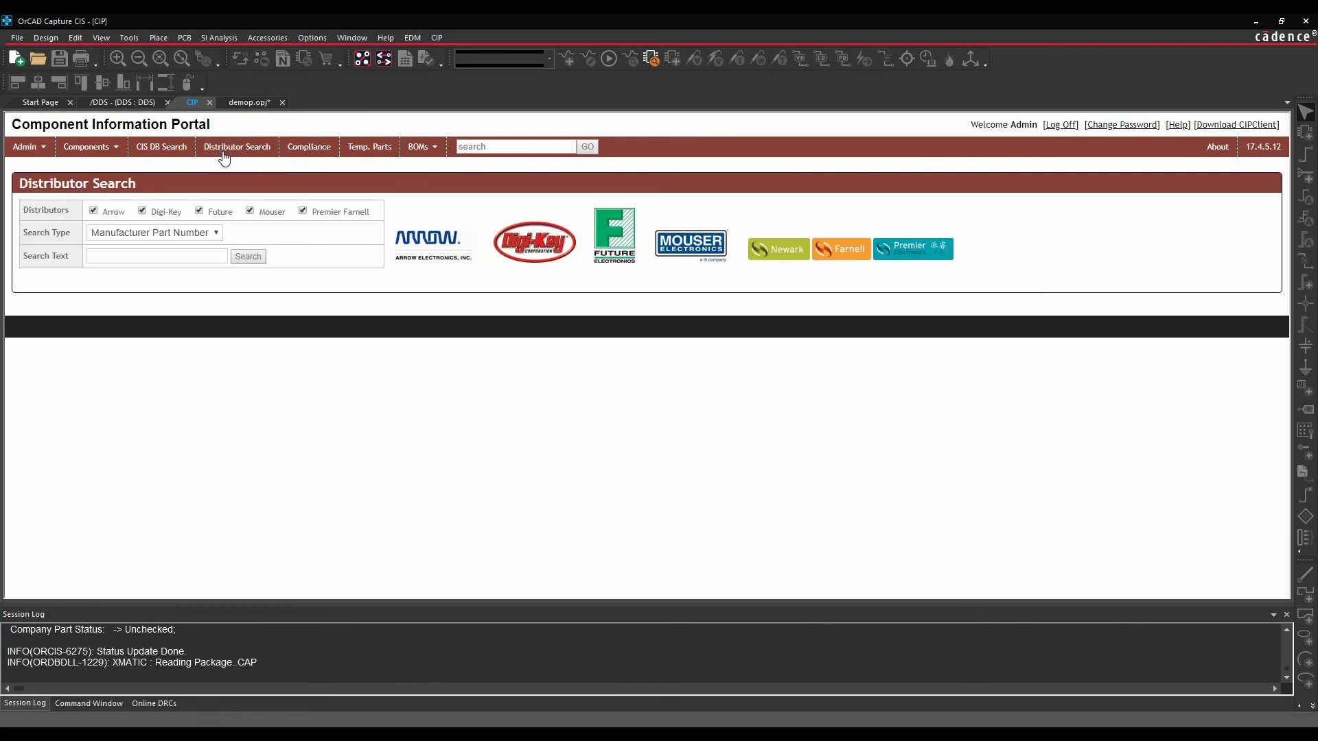
- Open capacitor EMA-00000124V22's part record and show its Mechanical Parts list
{"action": "mouse_move", "coordinate": [87, 148]}
{"action": "left_click", "coordinate": [91, 177]}
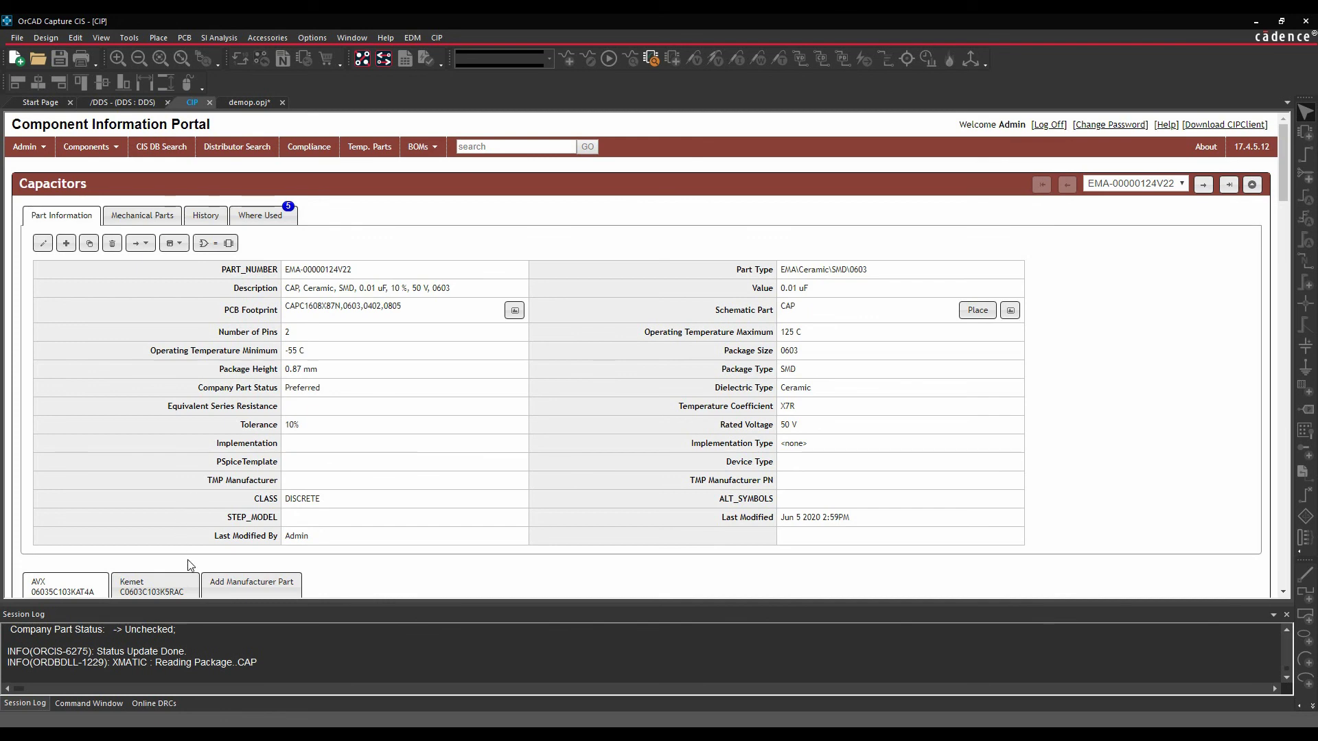
{"action": "left_click", "coordinate": [145, 217]}
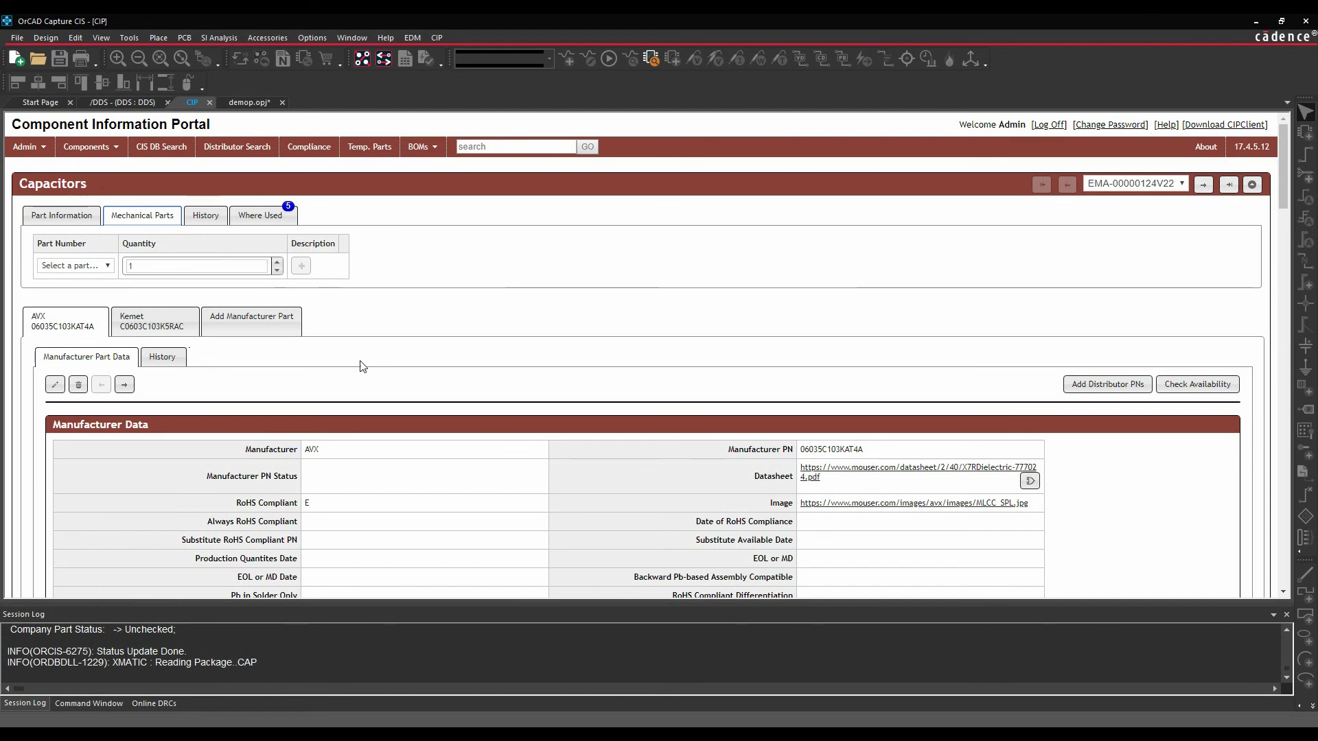
- Check the capacitor's Manufacturer Association History, then browse its Component History versions
{"action": "left_click", "coordinate": [206, 220]}
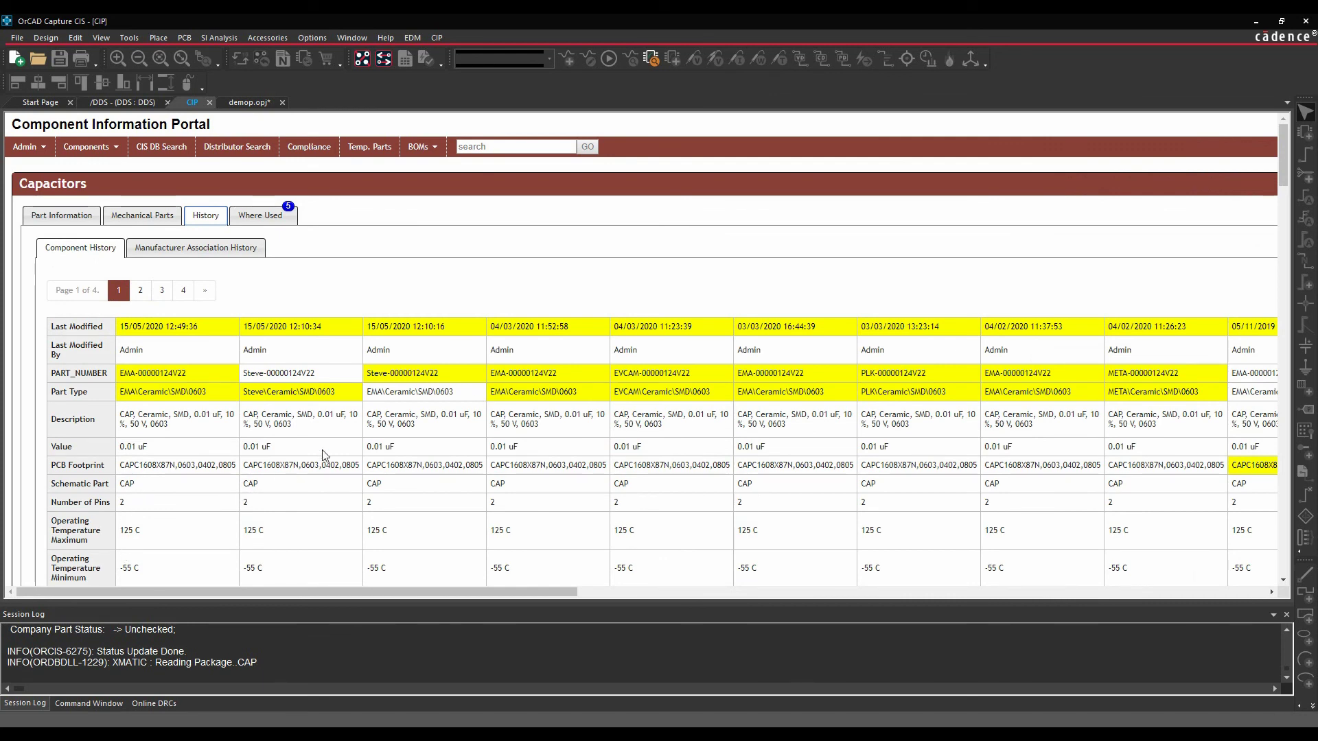
{"action": "scroll", "coordinate": [462, 453], "scroll_direction": "down", "scroll_amount": 3}
{"action": "left_click", "coordinate": [210, 251]}
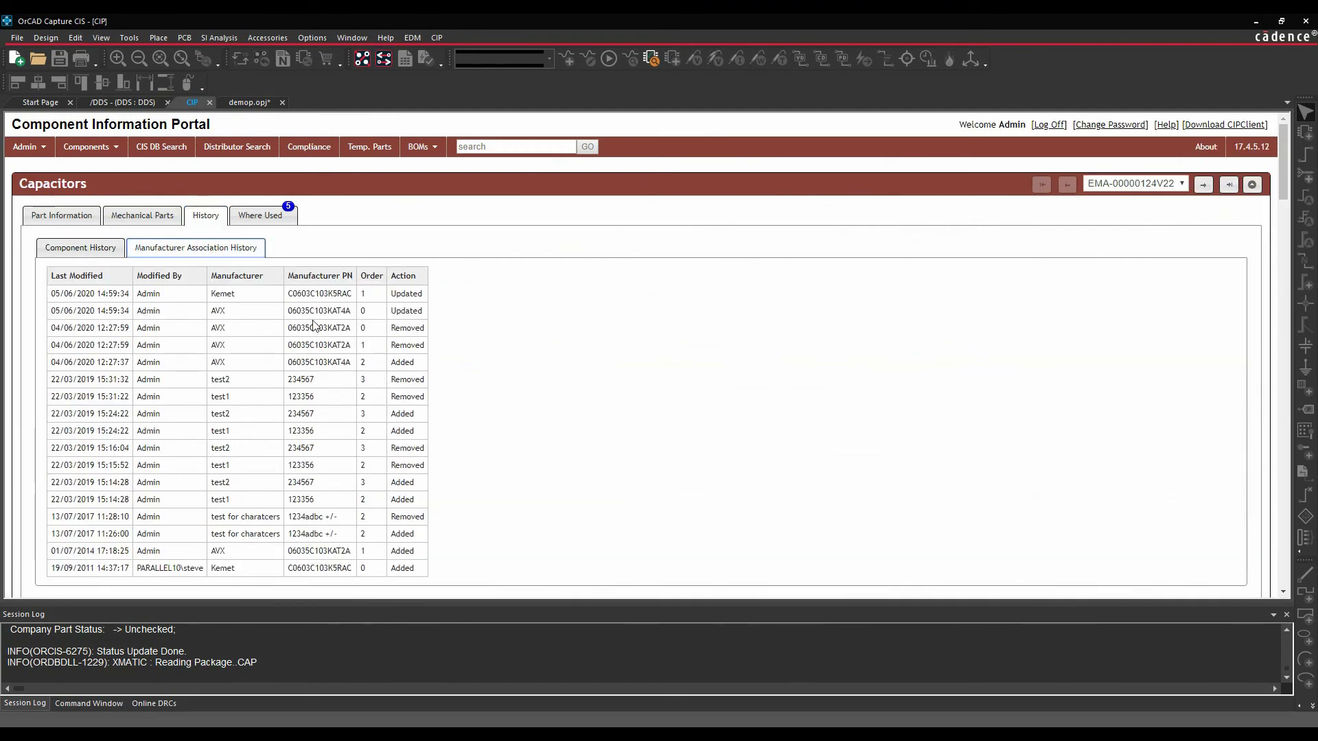
{"action": "left_click", "coordinate": [81, 255]}
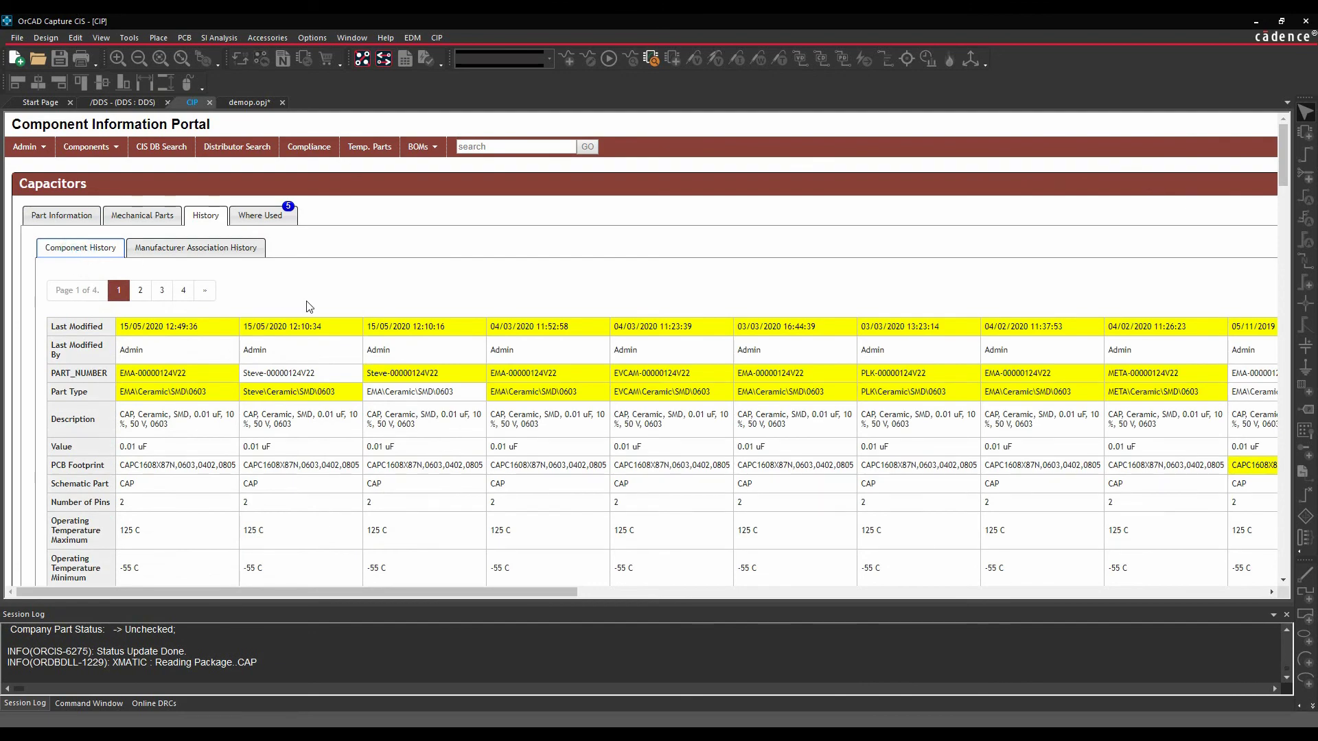
{"action": "scroll", "coordinate": [539, 328], "scroll_direction": "down", "scroll_amount": 4}
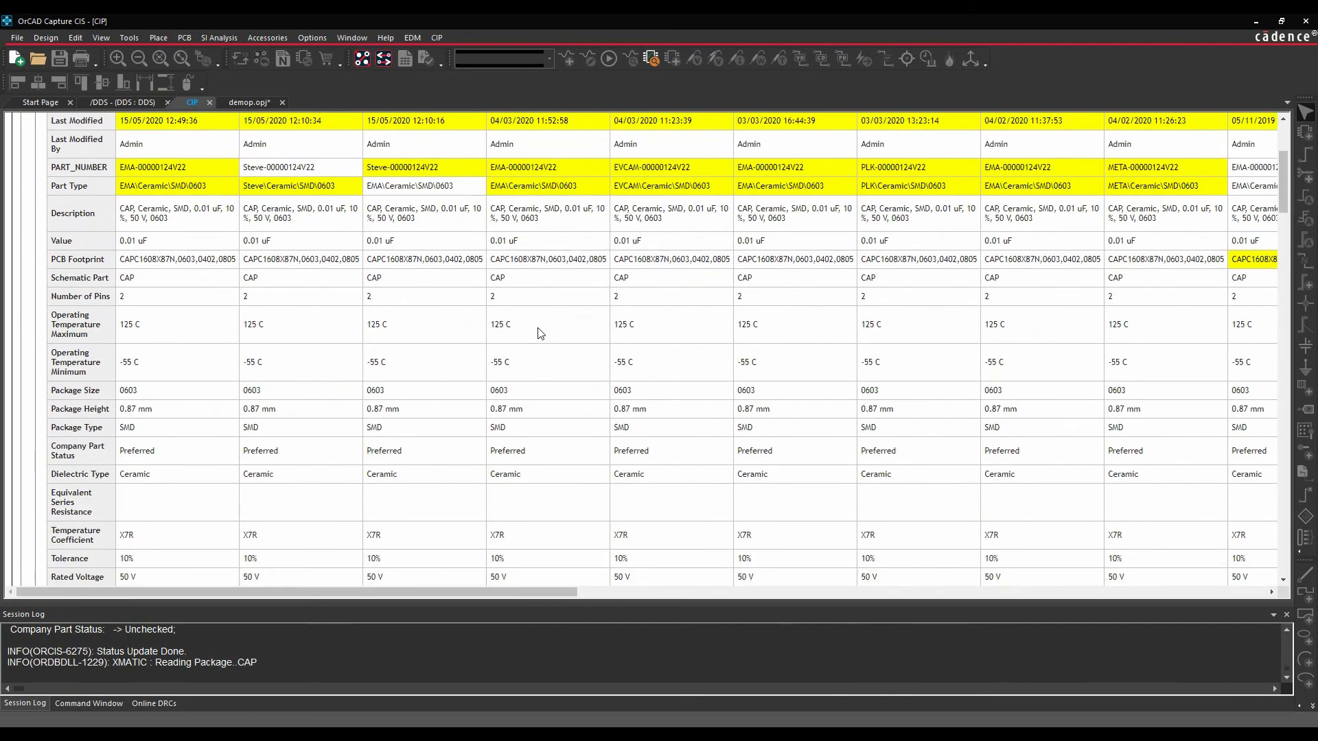
{"action": "scroll", "coordinate": [541, 333], "scroll_direction": "up", "scroll_amount": 1}
{"action": "scroll", "coordinate": [540, 333], "scroll_direction": "up", "scroll_amount": 3}
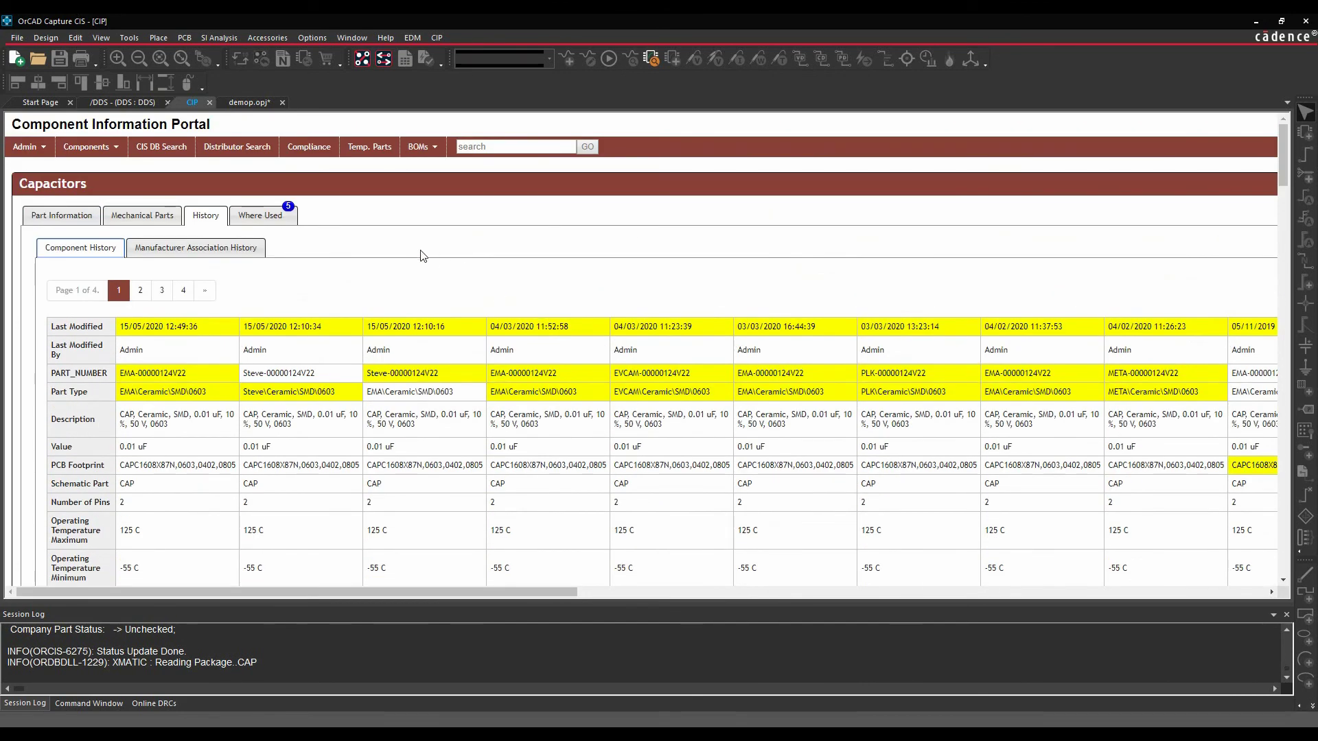
- Show the Where Used table of the five BOMs using the capacitor and check the BOMs menu
{"action": "left_click", "coordinate": [258, 217]}
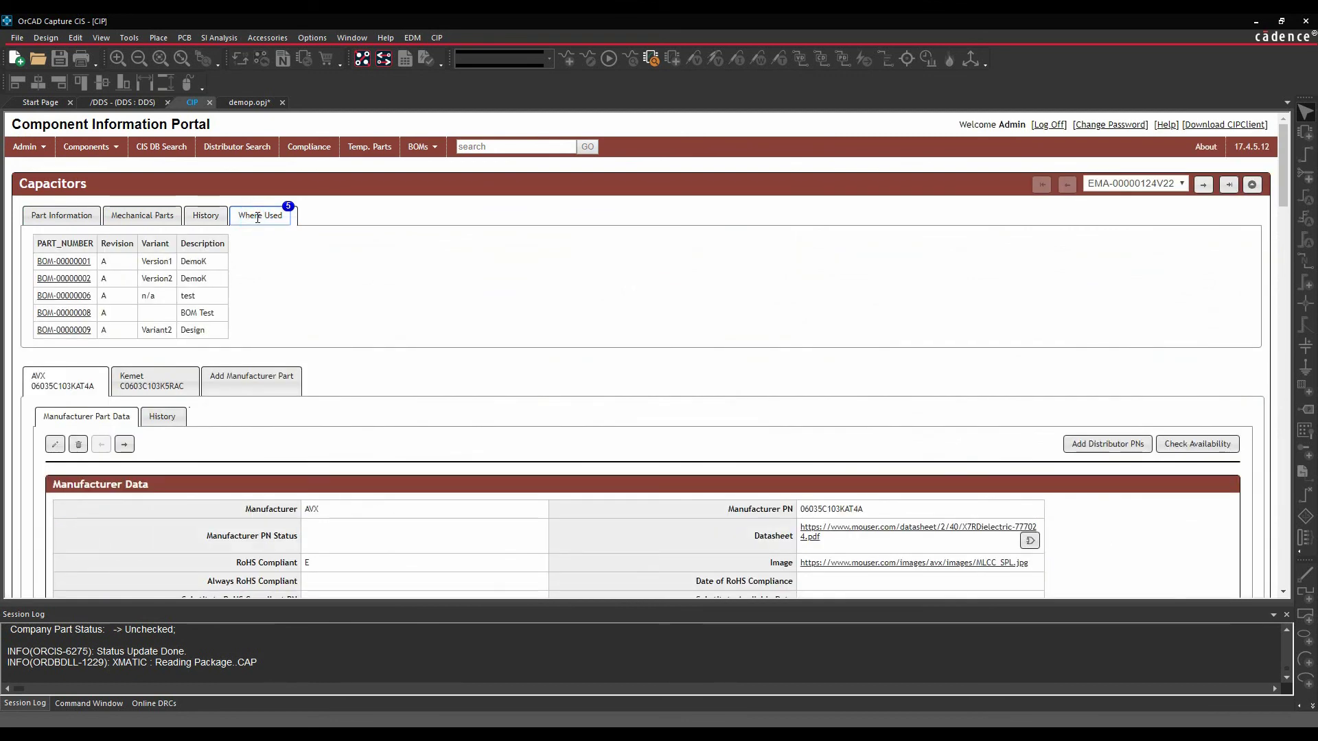
{"action": "left_click", "coordinate": [418, 147]}
- Search all distributors for lmv7231 and scroll through the Digi-Key, Mouser, Premier Farnell and Arrow offers
{"action": "left_click", "coordinate": [248, 148]}
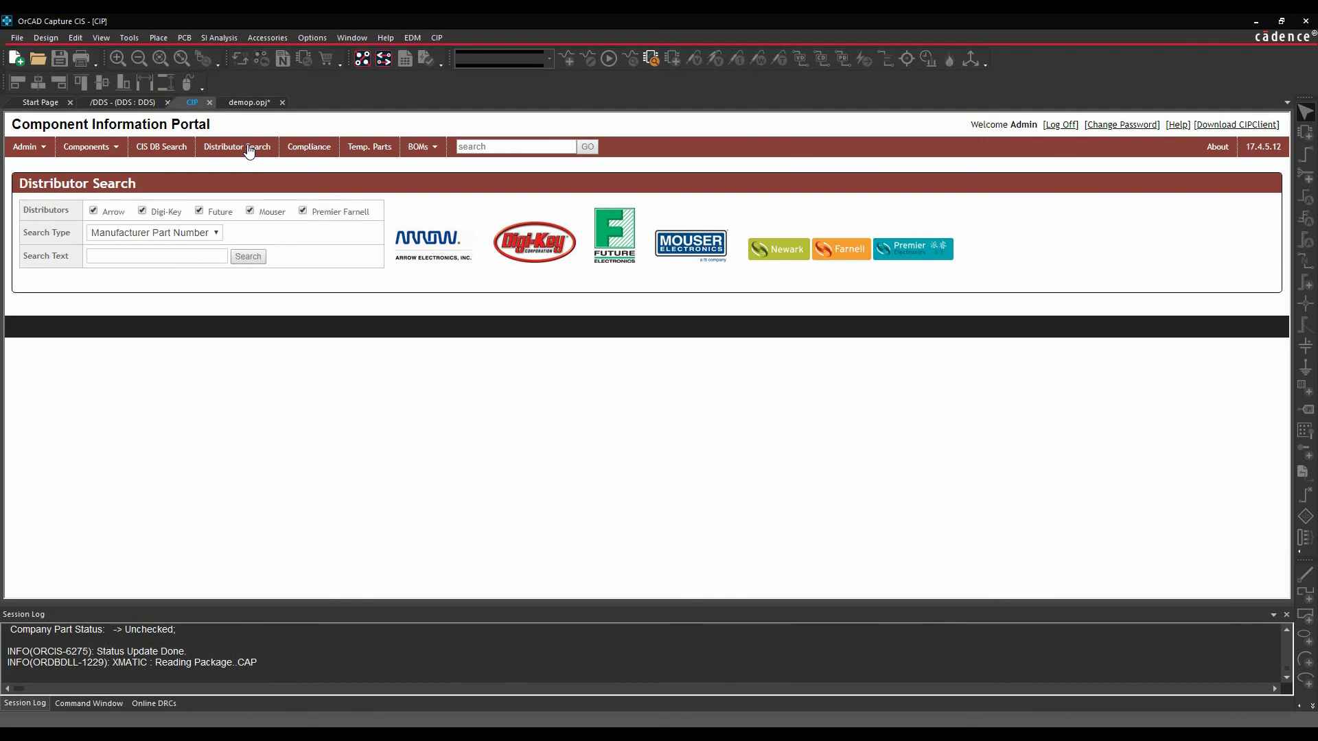
{"action": "left_click", "coordinate": [164, 257]}
{"action": "type", "text": "lmv"}
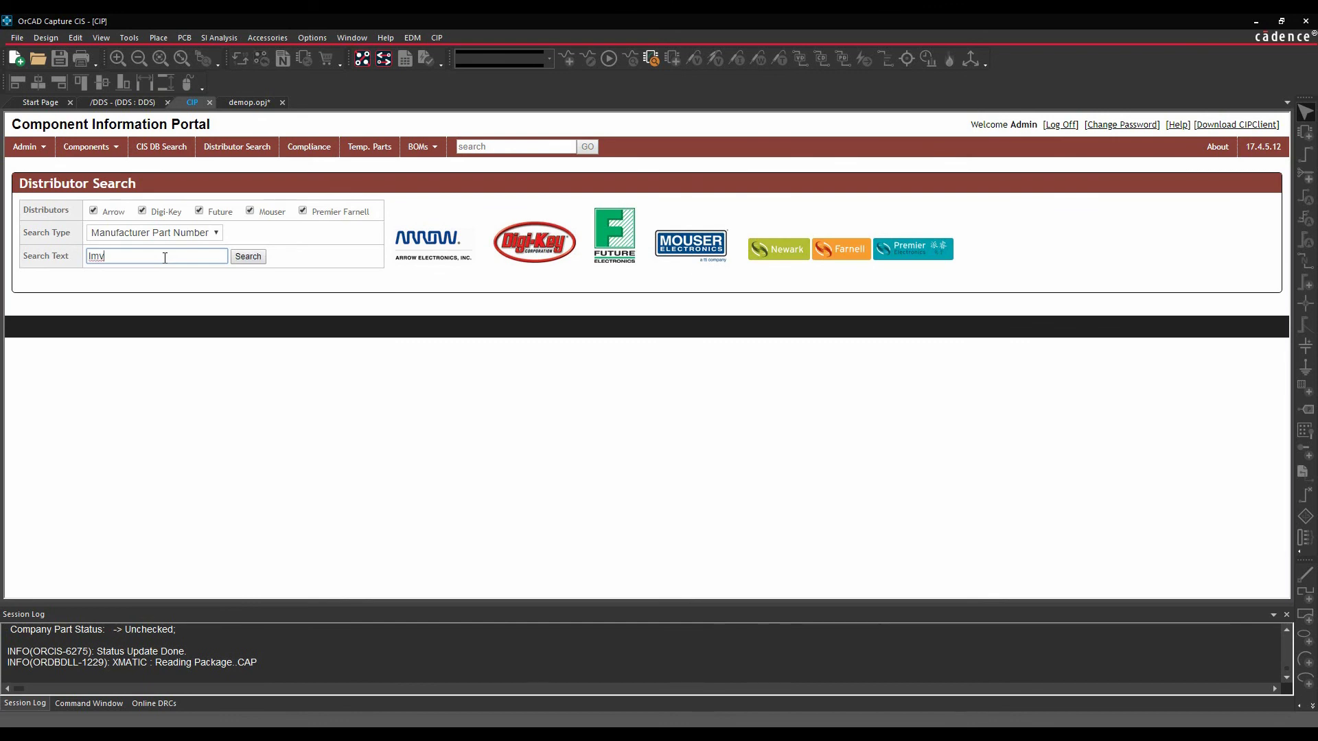
{"action": "type", "text": "7231"}
{"action": "key", "text": "Return"}
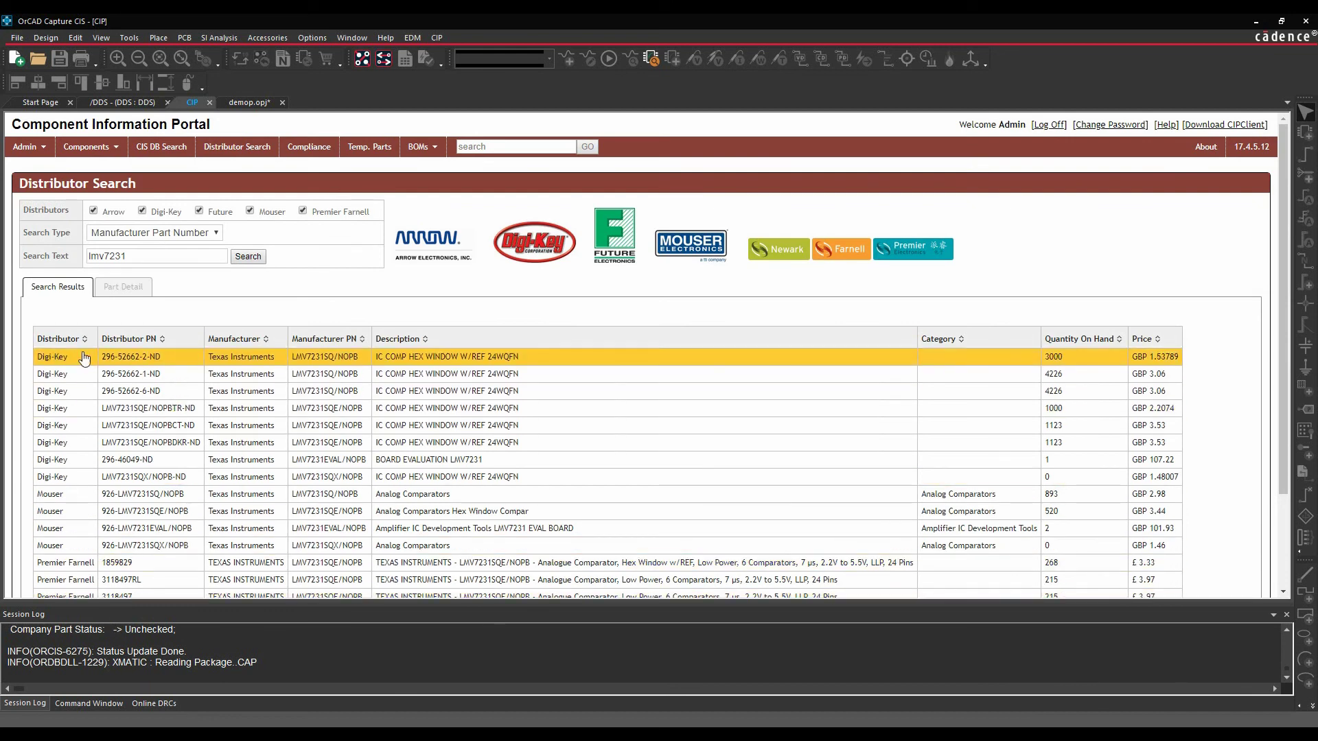
{"action": "scroll", "coordinate": [103, 343], "scroll_direction": "down", "scroll_amount": 2}
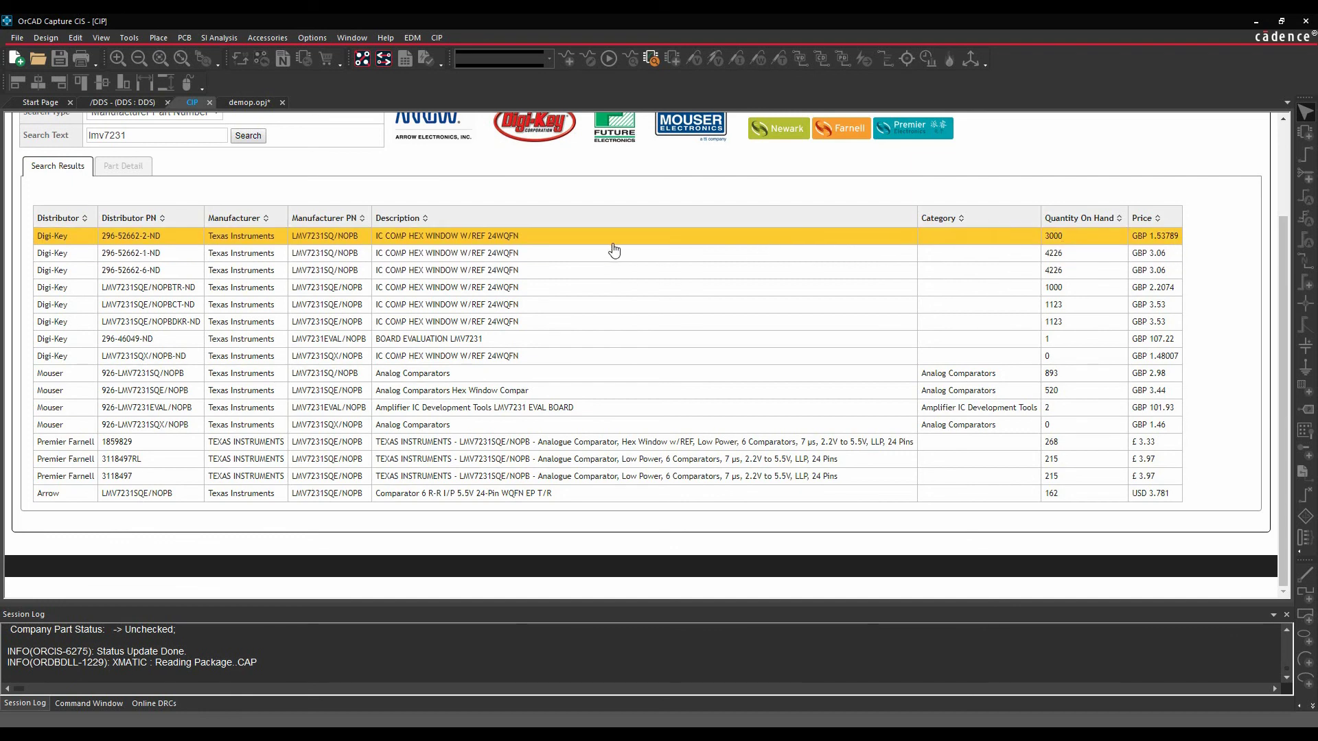
- Open Part Detail for Digi-Key 296-52662-2-ND (LMV7231SQ/NOPB) and review its part data and attributes
{"action": "left_click", "coordinate": [553, 242]}
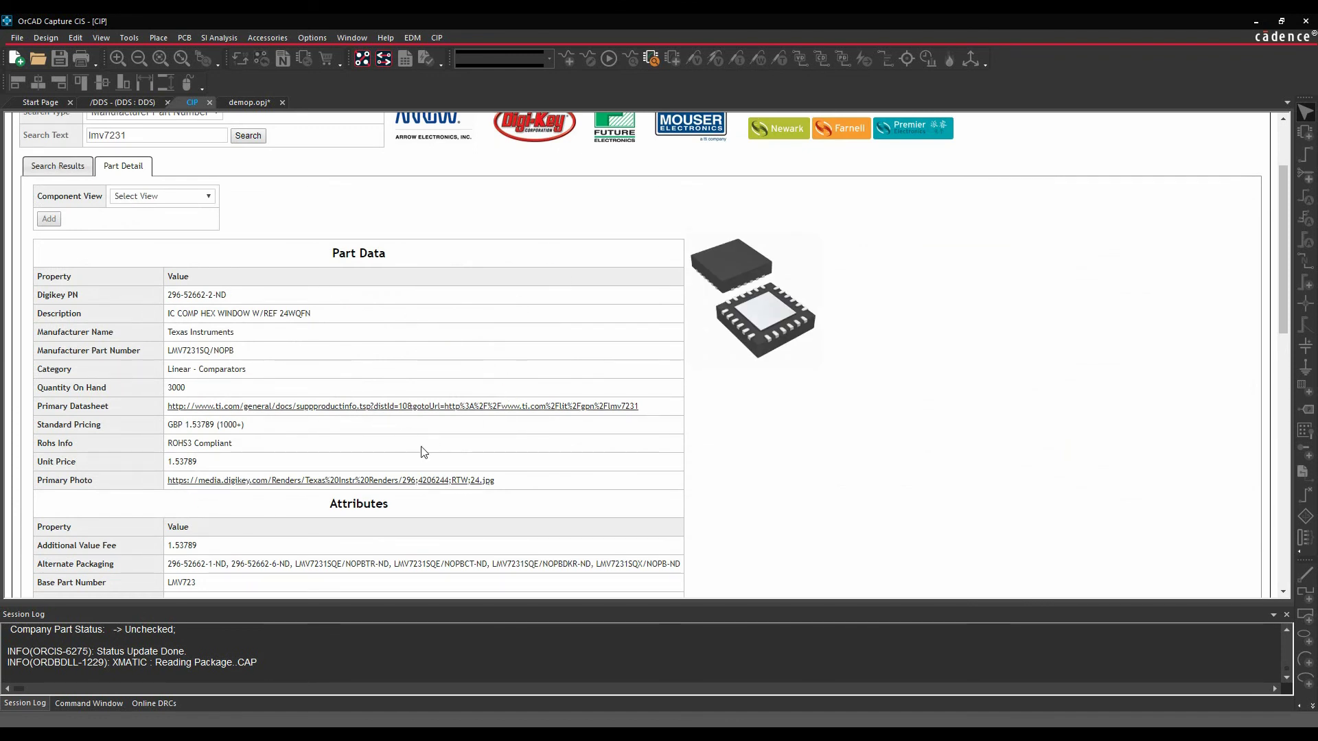
{"action": "scroll", "coordinate": [300, 446], "scroll_direction": "down", "scroll_amount": 3}
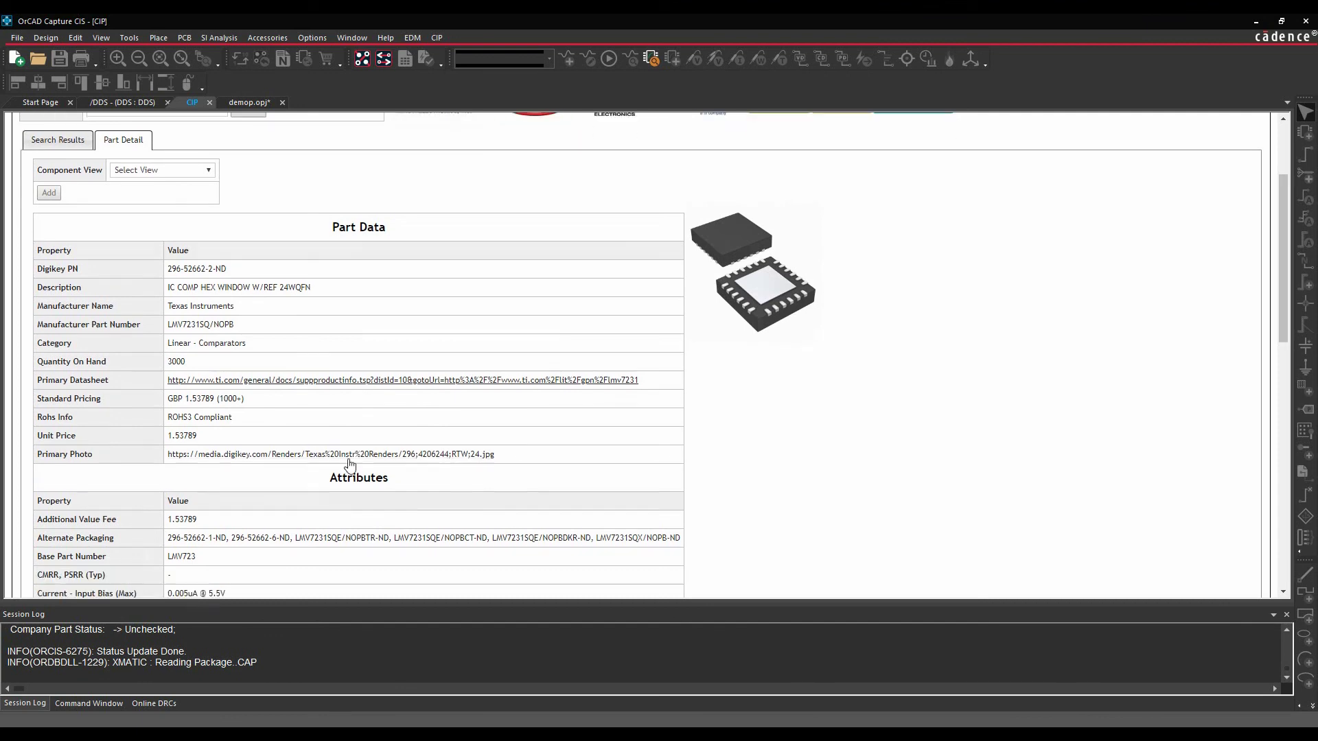
{"action": "scroll", "coordinate": [300, 446], "scroll_direction": "down", "scroll_amount": 3}
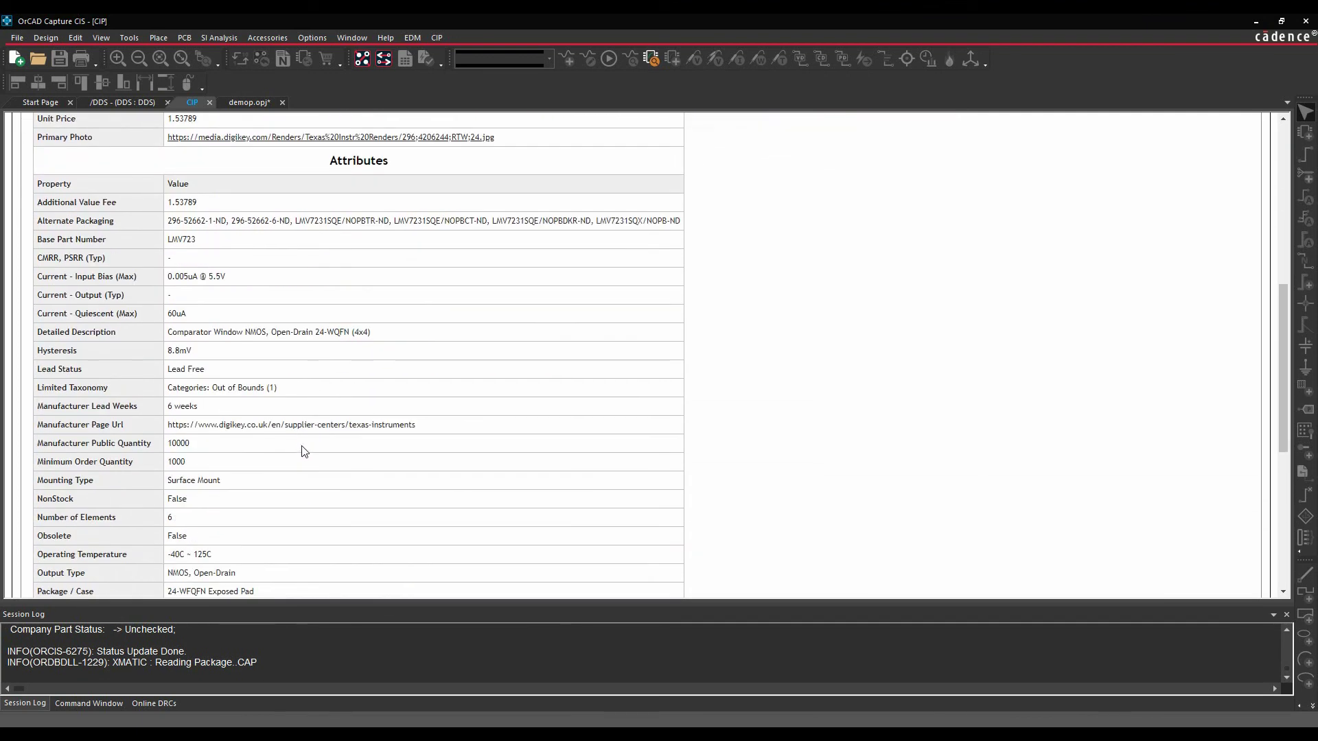
{"action": "scroll", "coordinate": [389, 493], "scroll_direction": "up", "scroll_amount": 6}
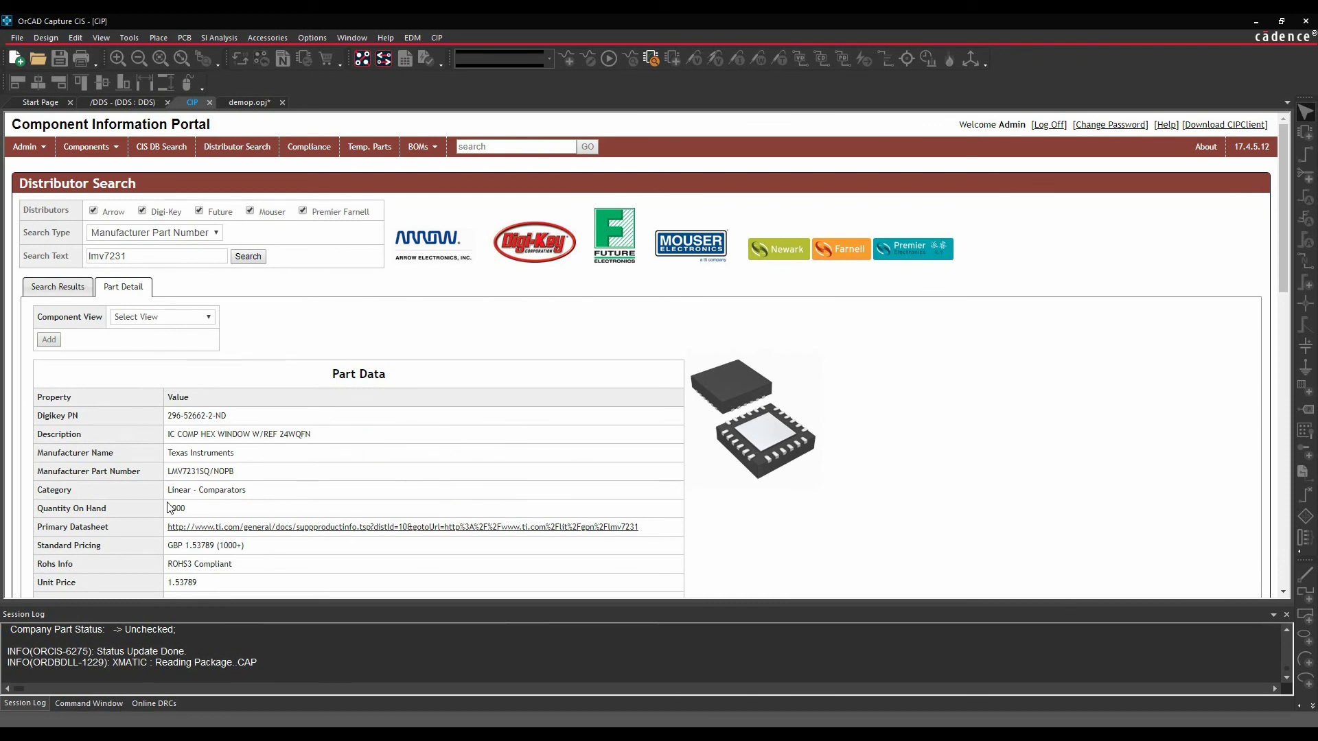
- Set Component View to ICs, keep Action as Create TMP Part, and browse the existing schematic parts
{"action": "left_click", "coordinate": [208, 318]}
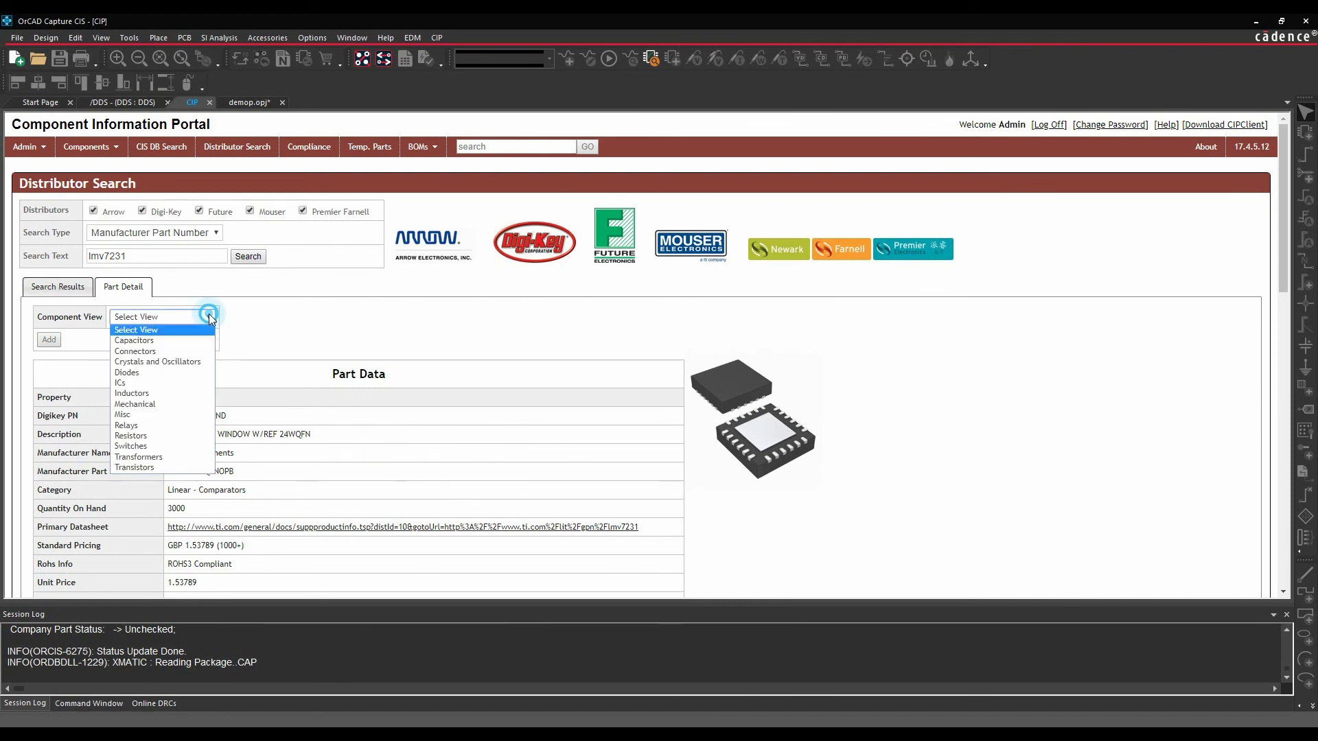
{"action": "left_click", "coordinate": [155, 382]}
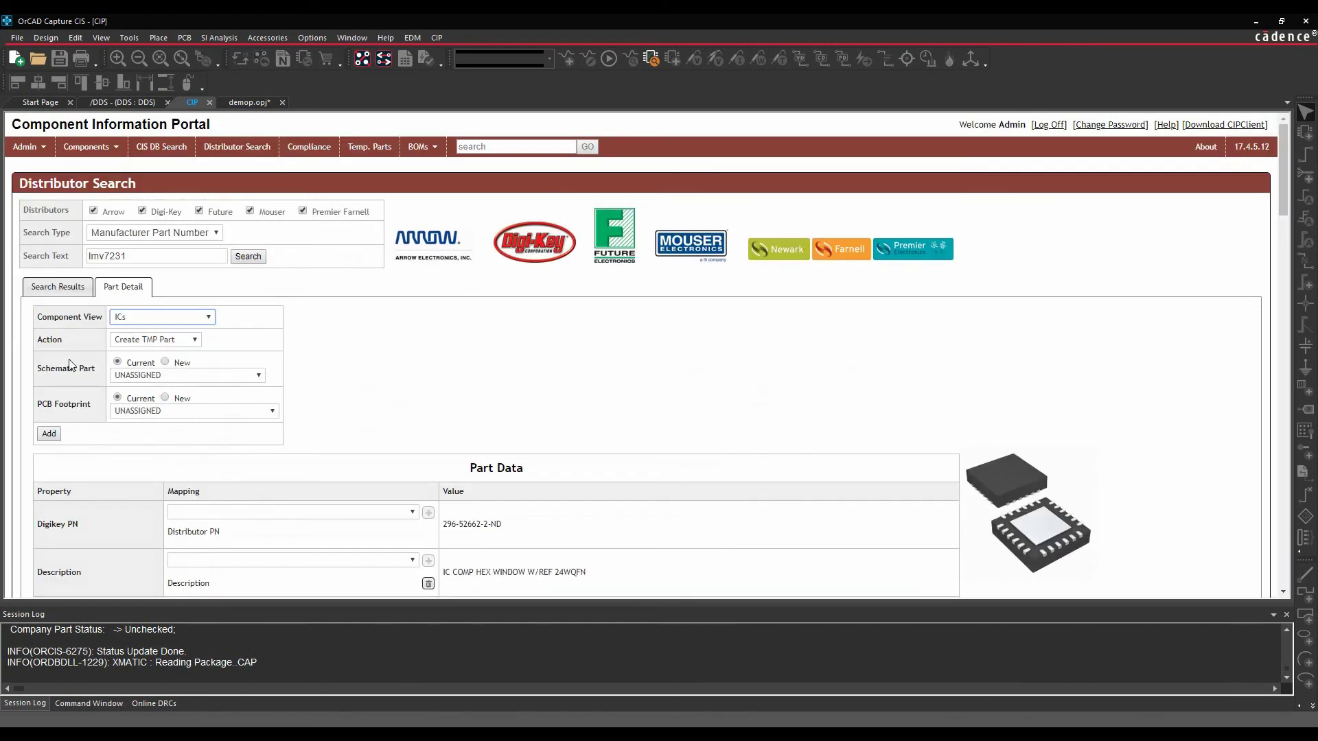
{"action": "left_click", "coordinate": [195, 341]}
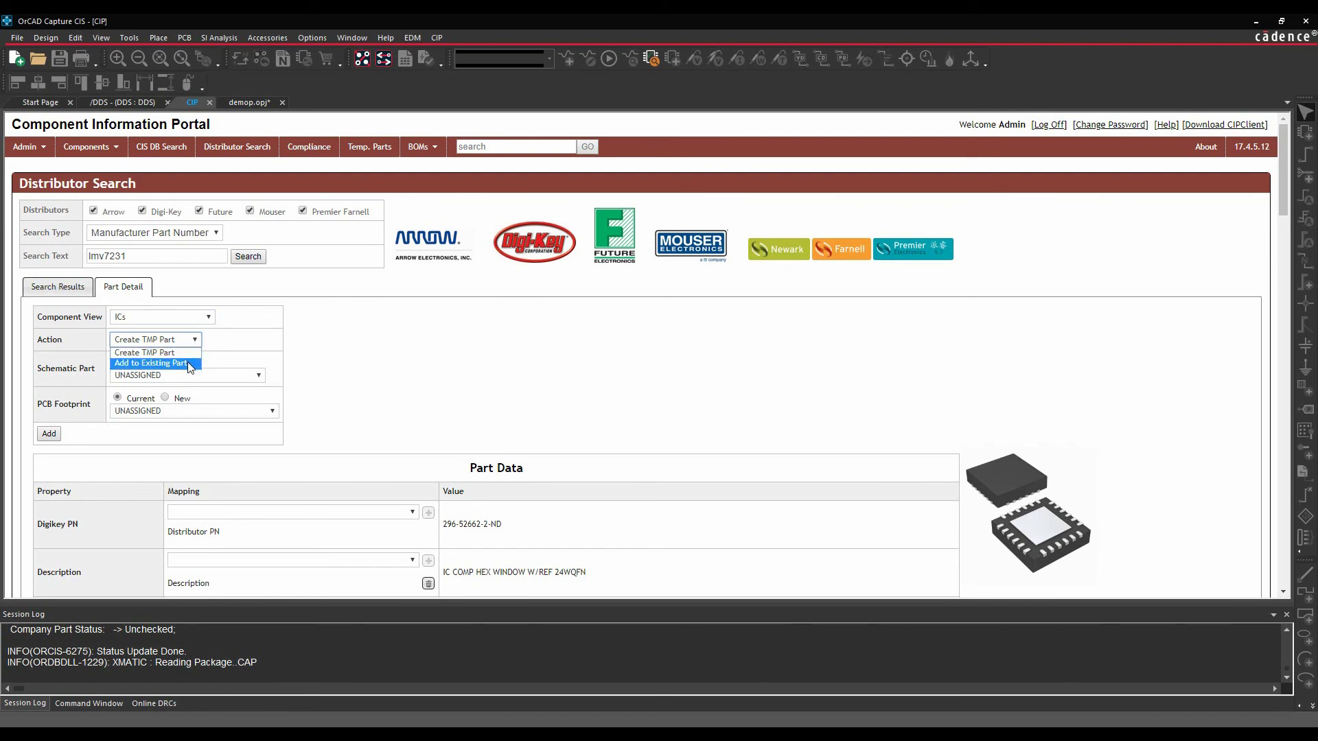
{"action": "left_click", "coordinate": [175, 353]}
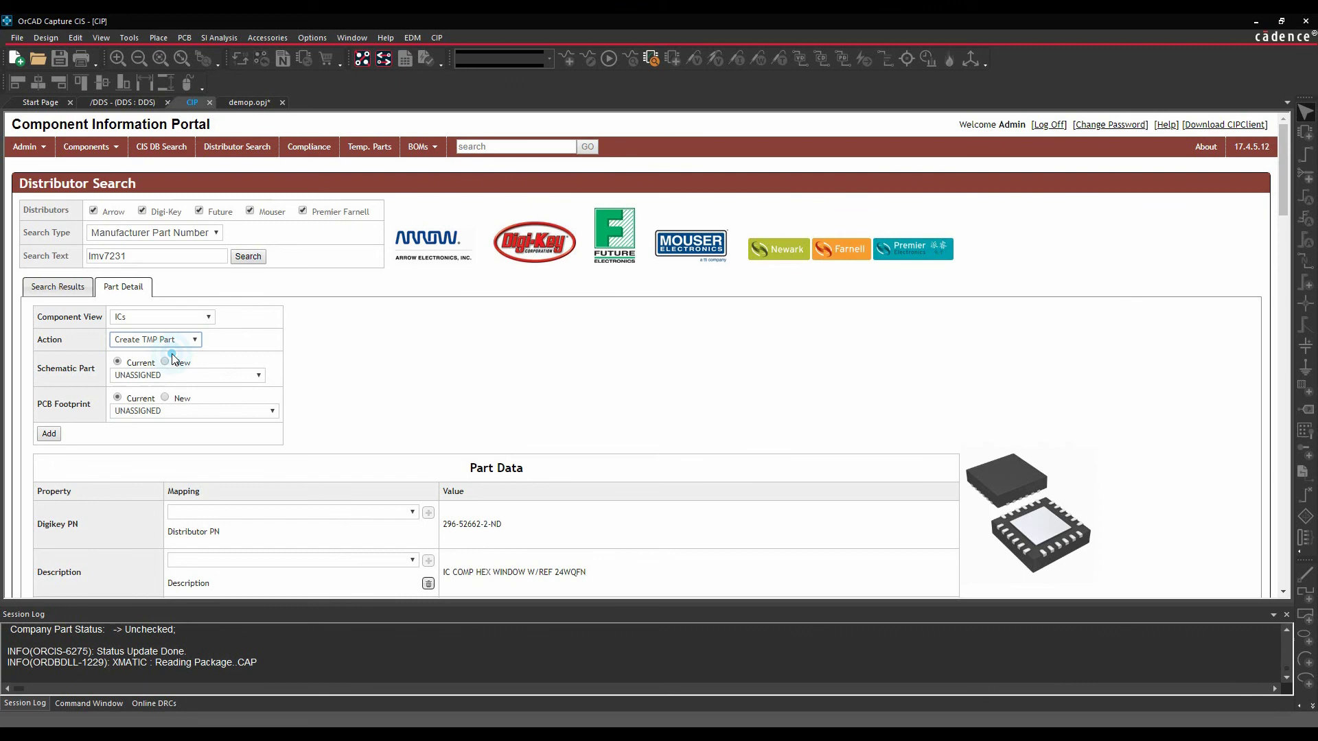
{"action": "left_click", "coordinate": [259, 376]}
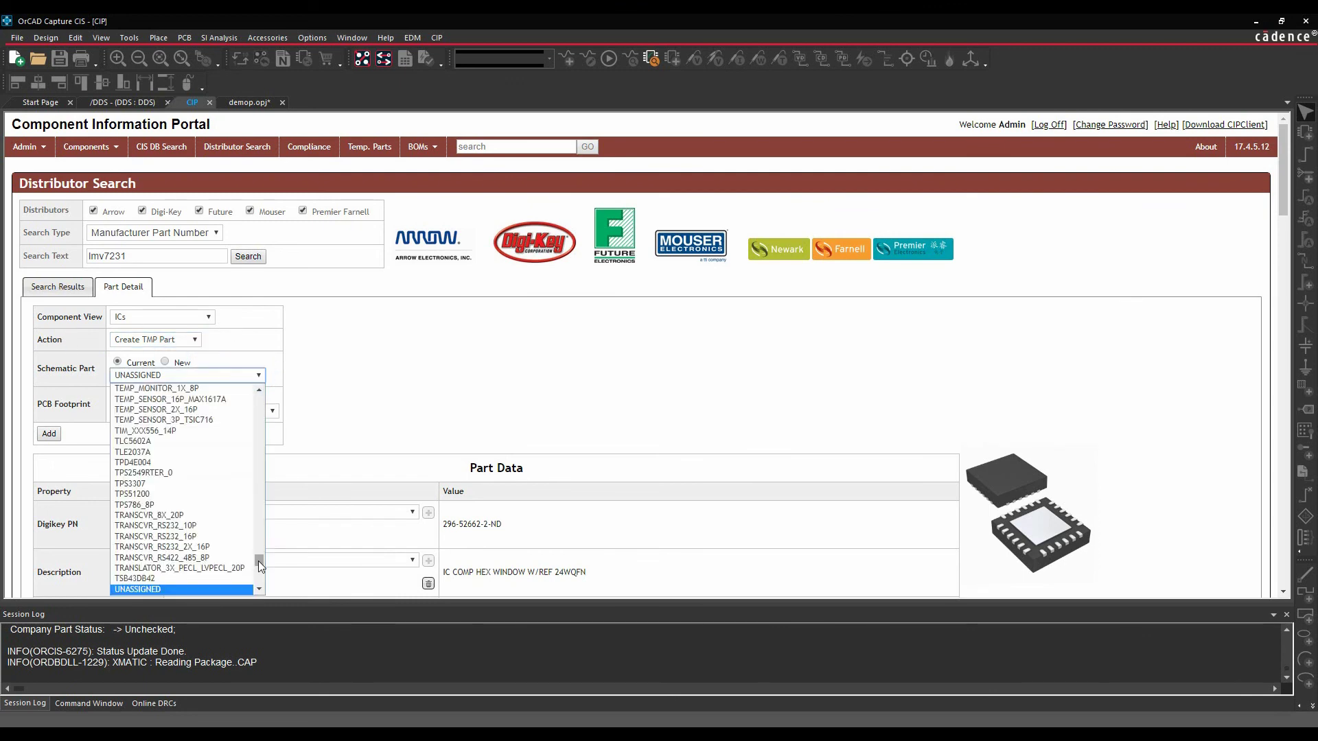
{"action": "left_click_drag", "start_coordinate": [259, 562], "coordinate": [251, 496]}
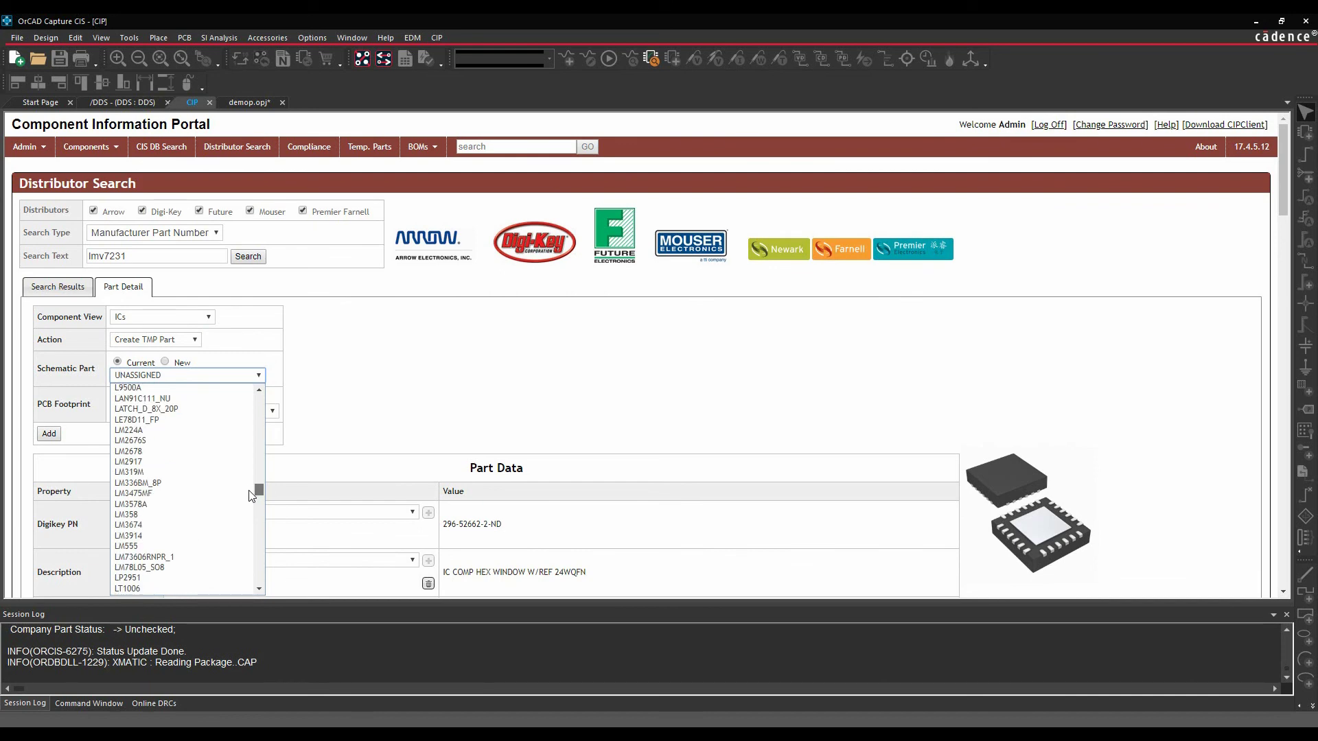
{"action": "left_click_drag", "start_coordinate": [251, 495], "coordinate": [166, 362]}
- Define a new schematic part LMV7231 and a new PCB footprint SQA24A
{"action": "left_click", "coordinate": [165, 362]}
{"action": "type", "text": "LMV"}
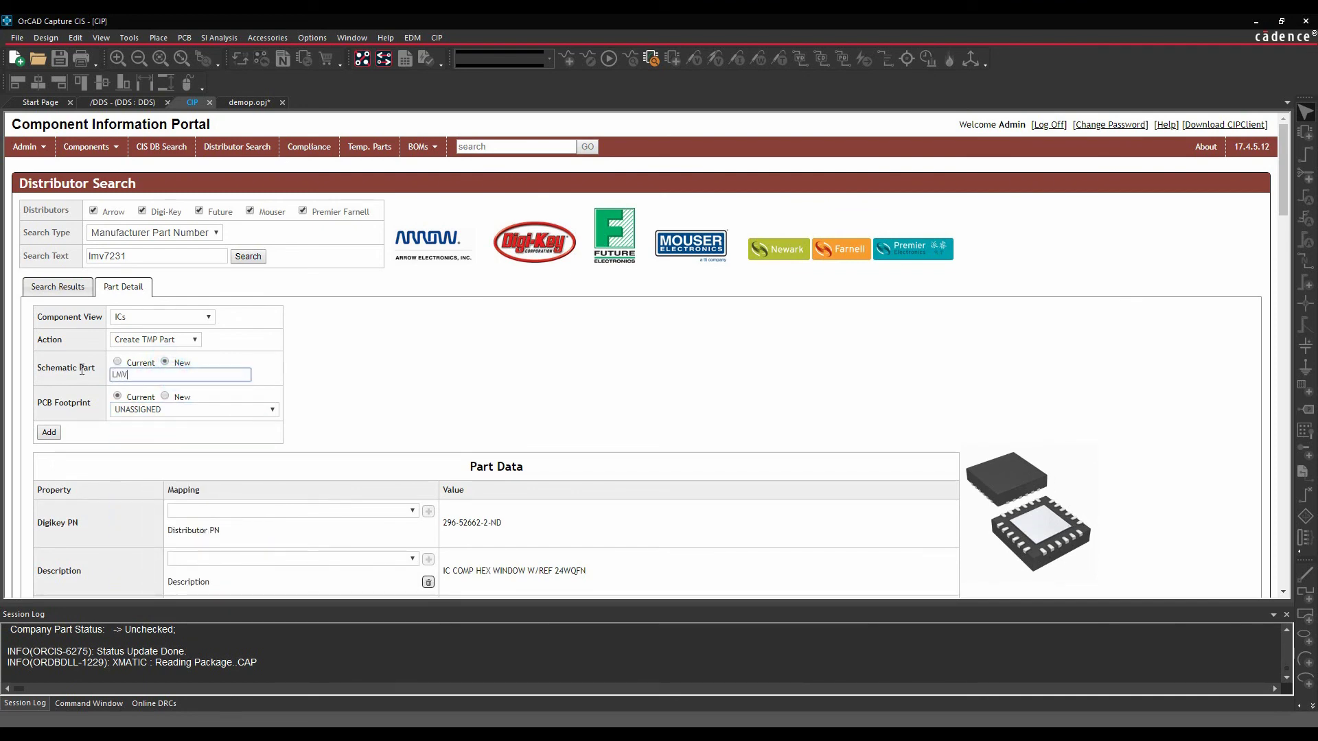
{"action": "type", "text": "7231"}
{"action": "left_click", "coordinate": [165, 396]}
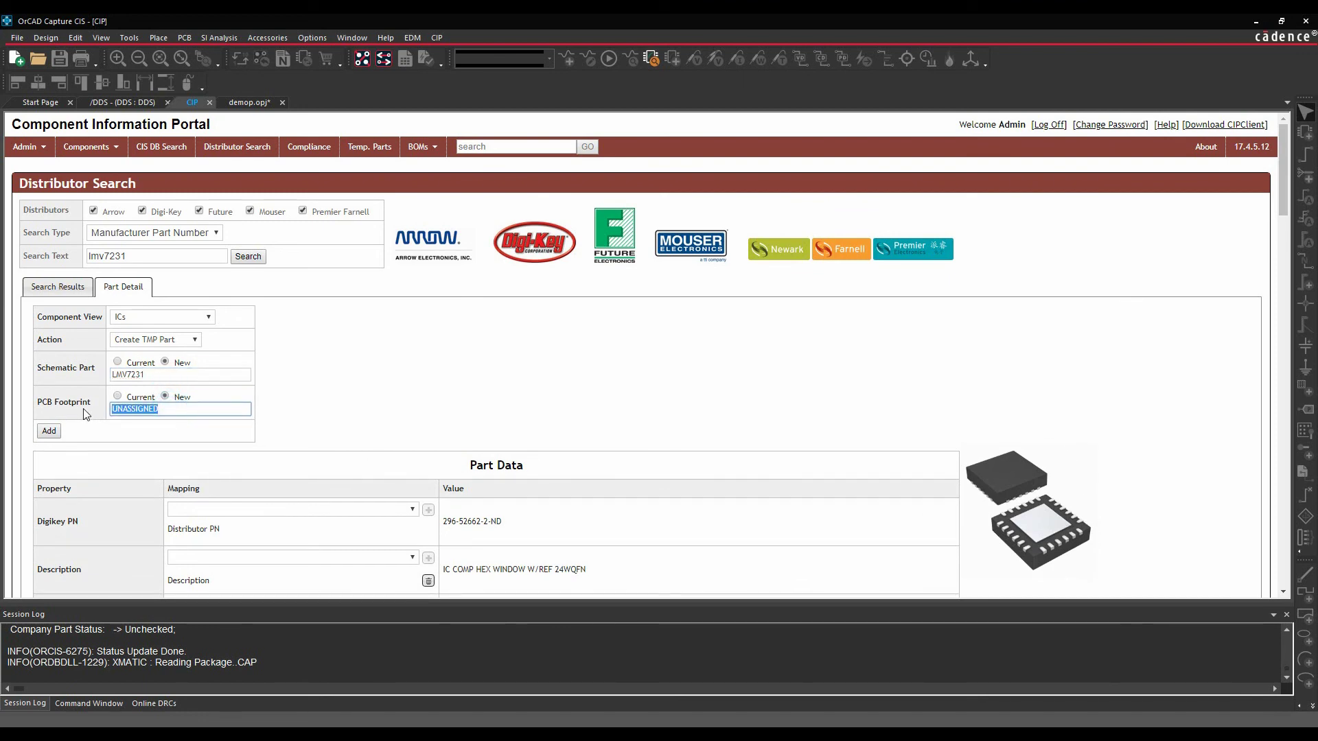
{"action": "type", "text": "SO"}
{"action": "type", "text": "A24A"}
- Leave the Digikey PN mapping unchanged and add the part as temporary part TMP-462
{"action": "scroll", "coordinate": [369, 348], "scroll_direction": "down", "scroll_amount": 1}
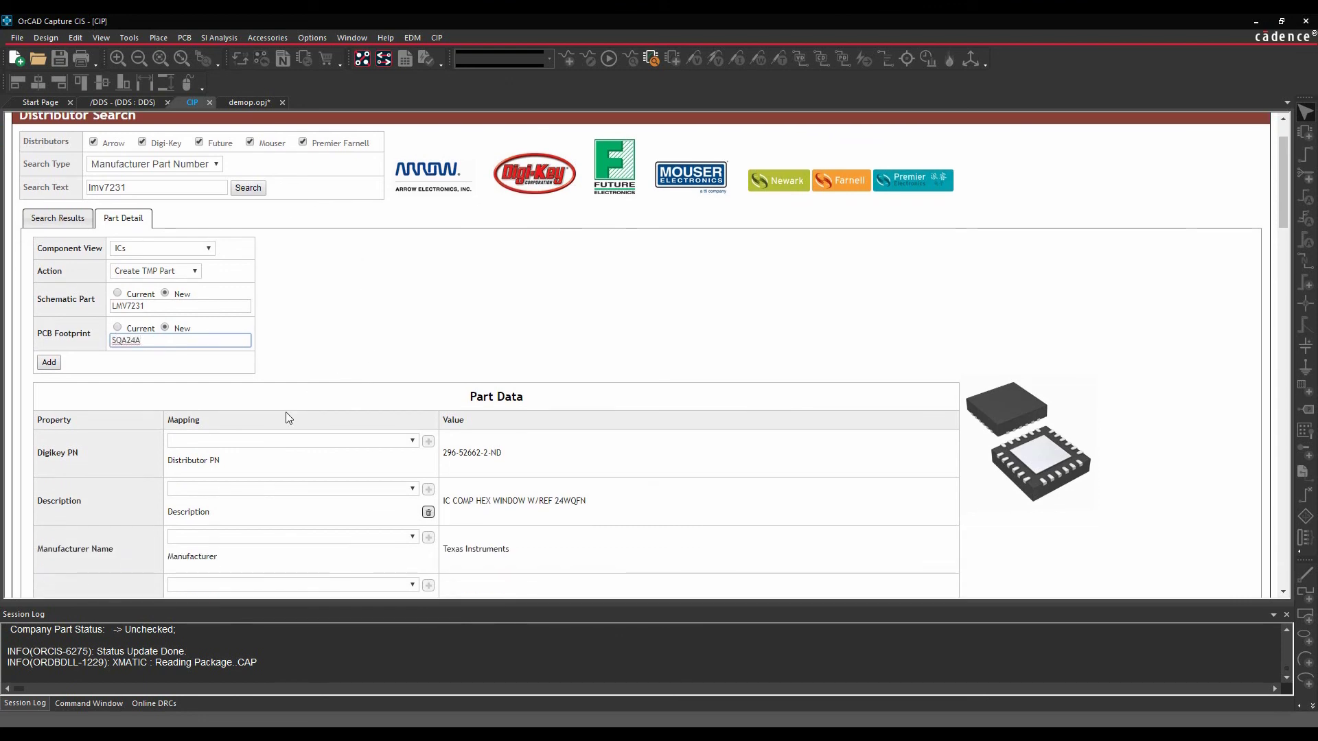
{"action": "scroll", "coordinate": [286, 418], "scroll_direction": "down", "scroll_amount": 1}
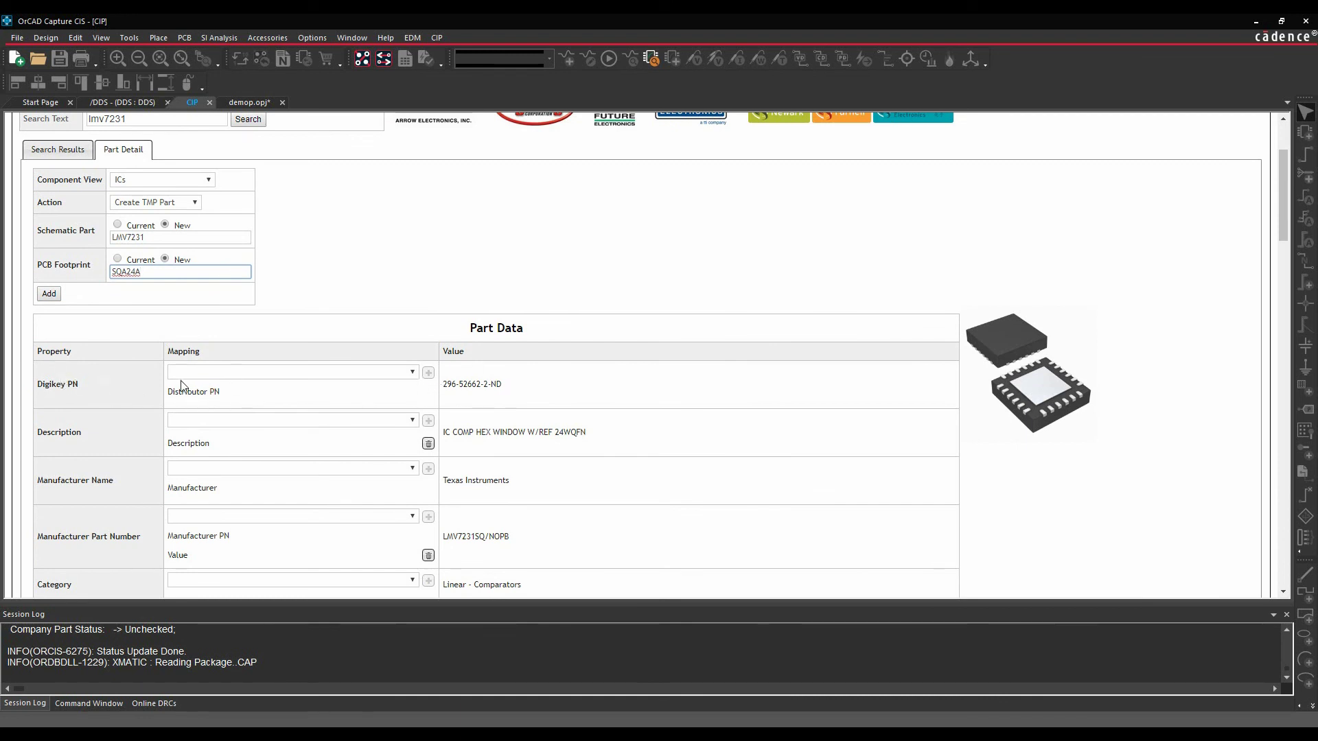
{"action": "left_click", "coordinate": [412, 372]}
{"action": "mouse_move", "coordinate": [414, 402]}
{"action": "left_mouse_down"}
{"action": "mouse_move", "coordinate": [437, 595]}
{"action": "mouse_move", "coordinate": [418, 386]}
{"action": "left_mouse_up"}
{"action": "left_click", "coordinate": [354, 351]}
{"action": "scroll", "coordinate": [274, 397], "scroll_direction": "down", "scroll_amount": 1}
{"action": "scroll", "coordinate": [274, 397], "scroll_direction": "down", "scroll_amount": 3}
{"action": "scroll", "coordinate": [274, 395], "scroll_direction": "up", "scroll_amount": 6}
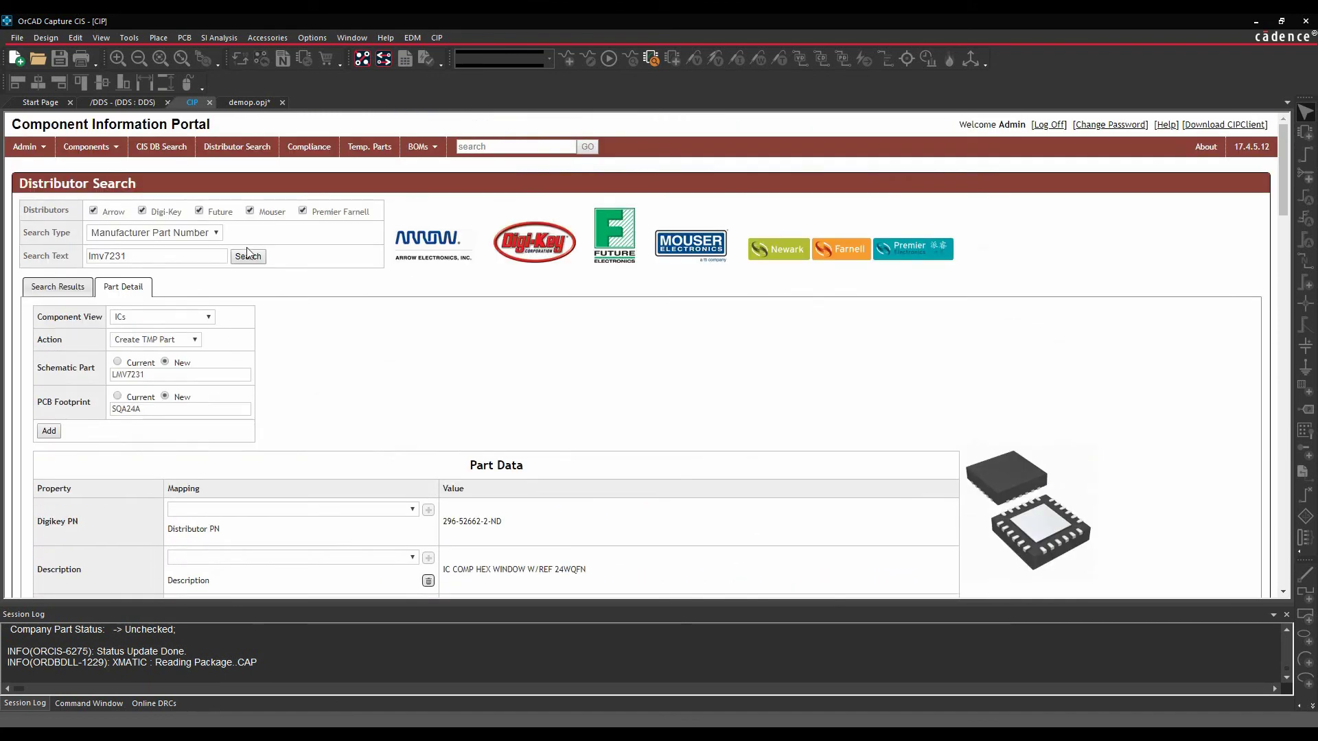
{"action": "left_click", "coordinate": [51, 431]}
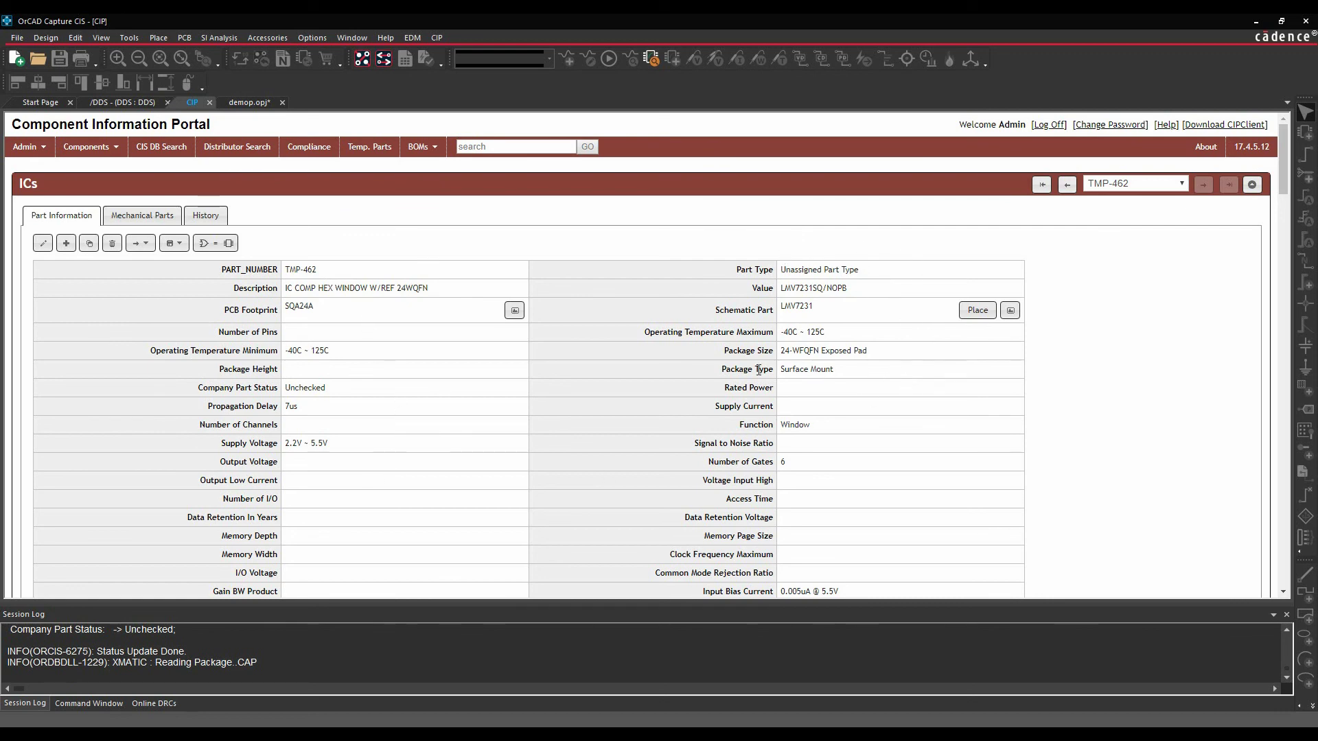
- From the DDS schematic, browse CIP-E_CIS_DB > ICs > Unassigned Part Type and preview TMP-462
{"action": "left_click", "coordinate": [256, 106]}
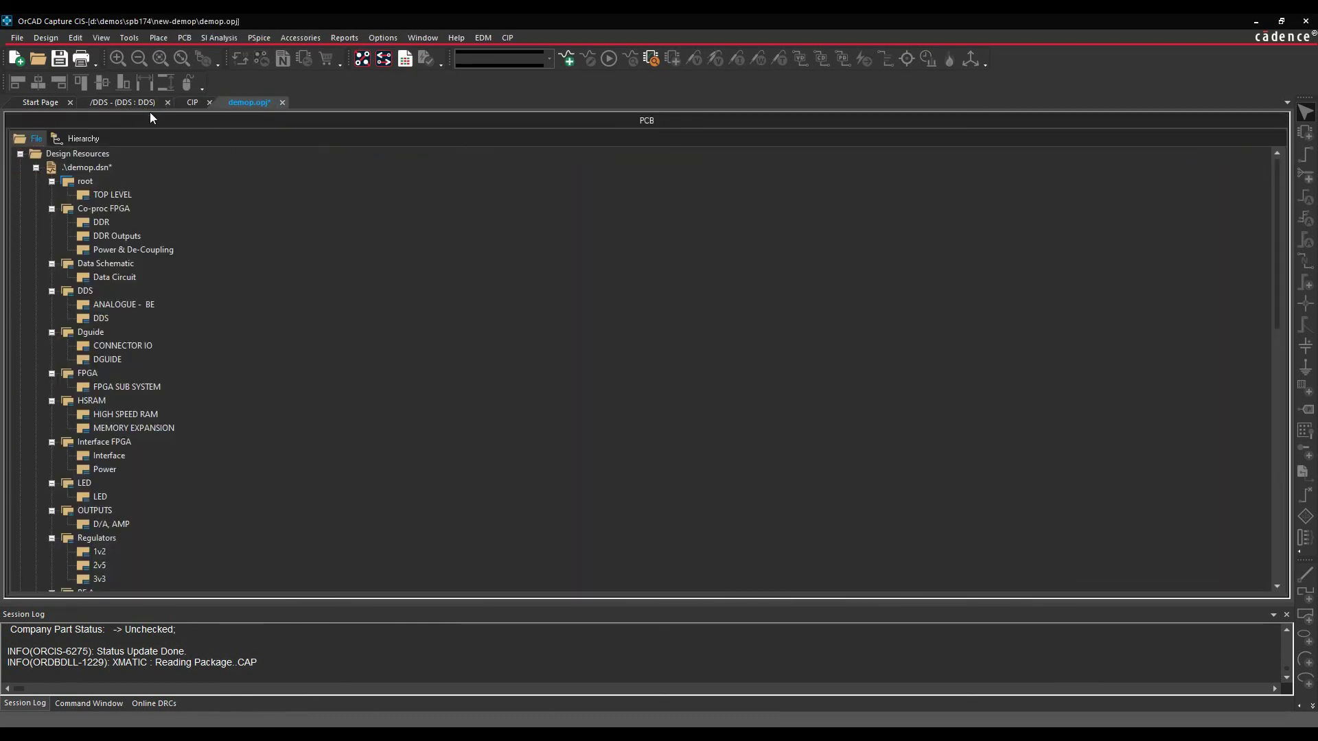
{"action": "left_click", "coordinate": [131, 104]}
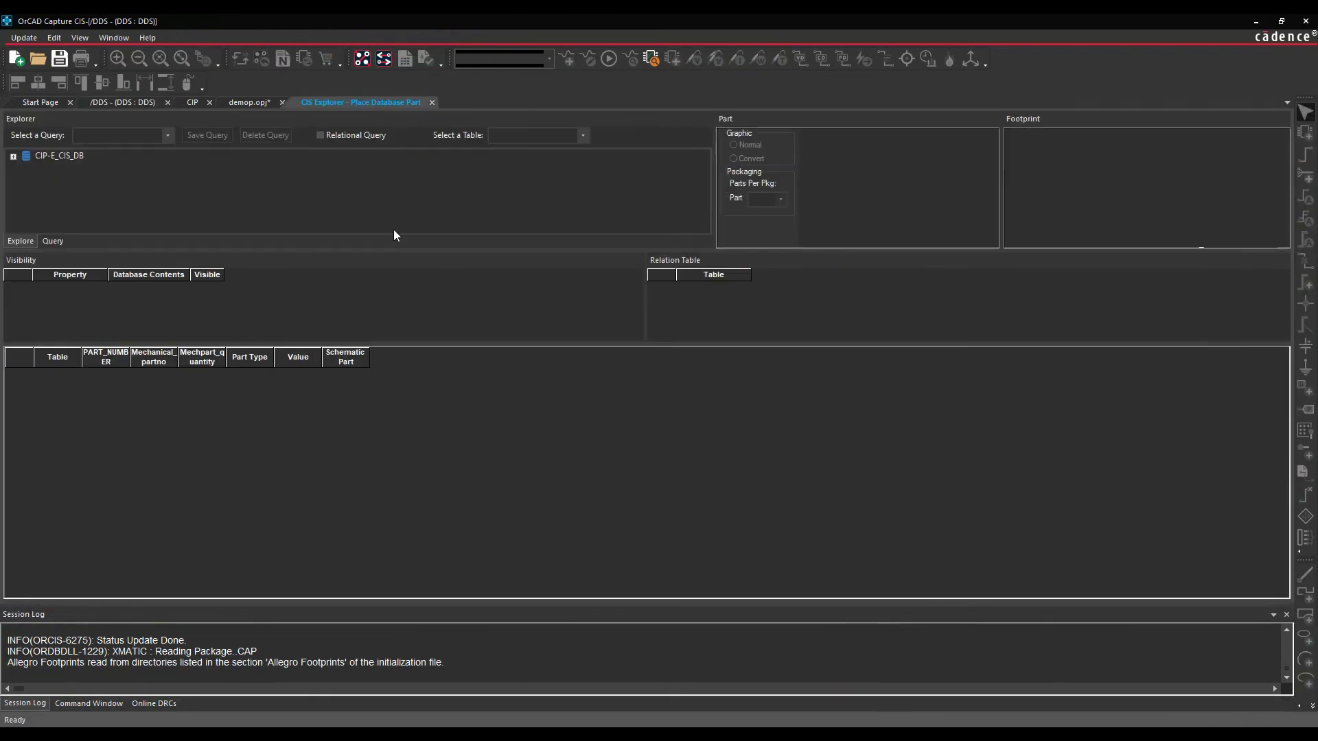
{"action": "left_click", "coordinate": [13, 156]}
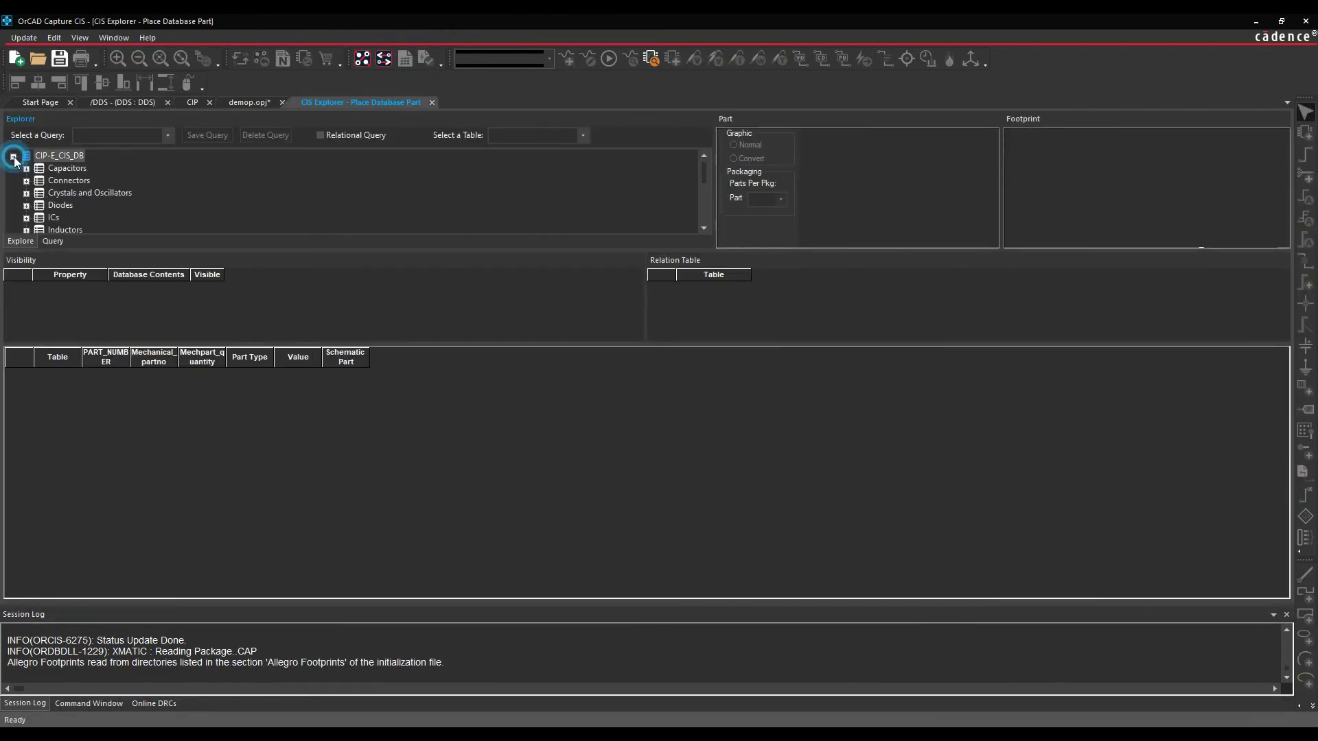
{"action": "left_click", "coordinate": [26, 218]}
{"action": "left_click", "coordinate": [93, 218]}
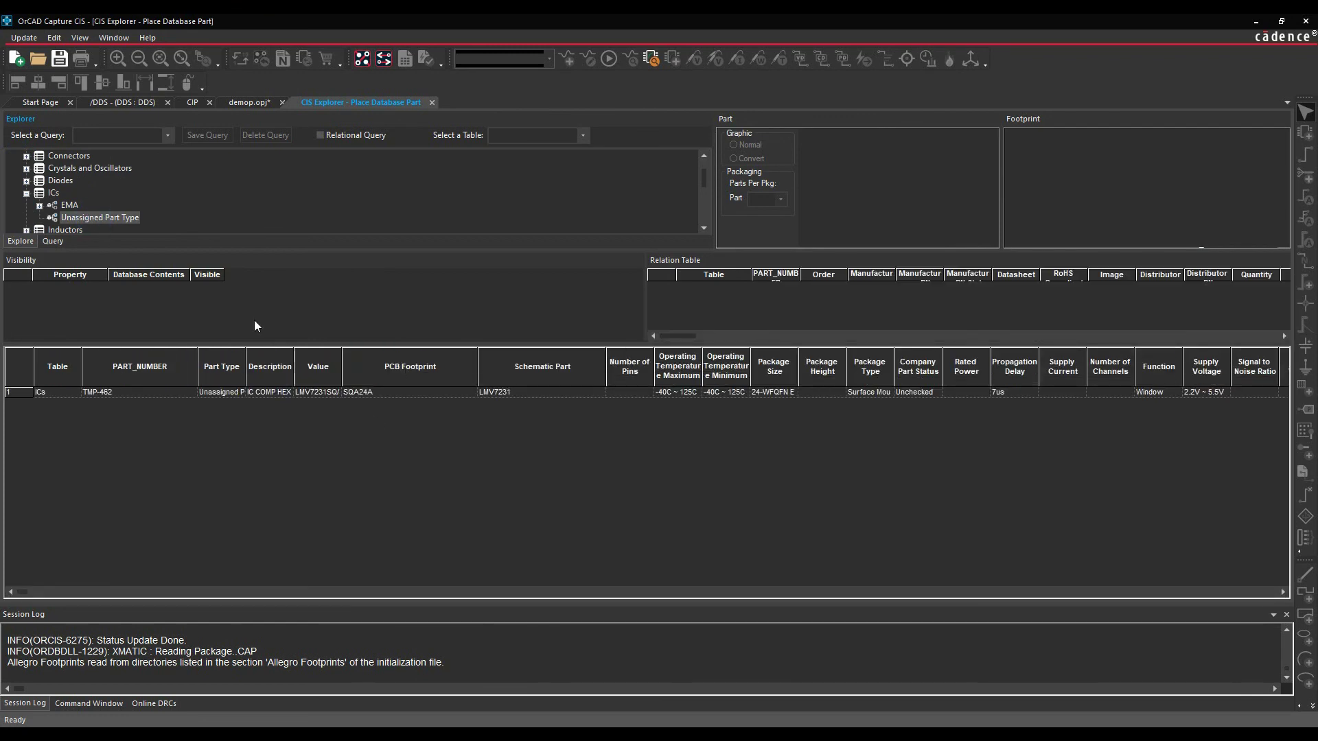
{"action": "left_click", "coordinate": [348, 391]}
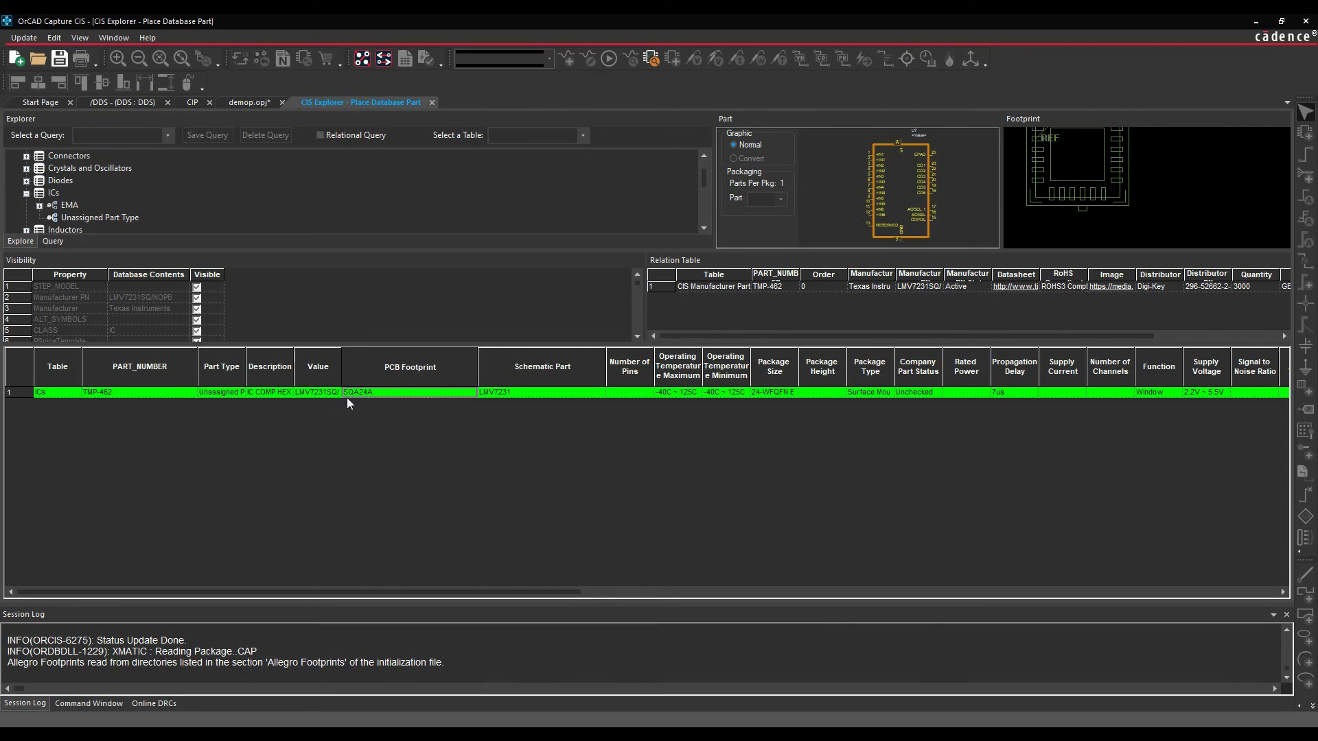
- Close the database part explorer and return to TMP-462's ICs record in the CIP portal
{"action": "left_click", "coordinate": [434, 103]}
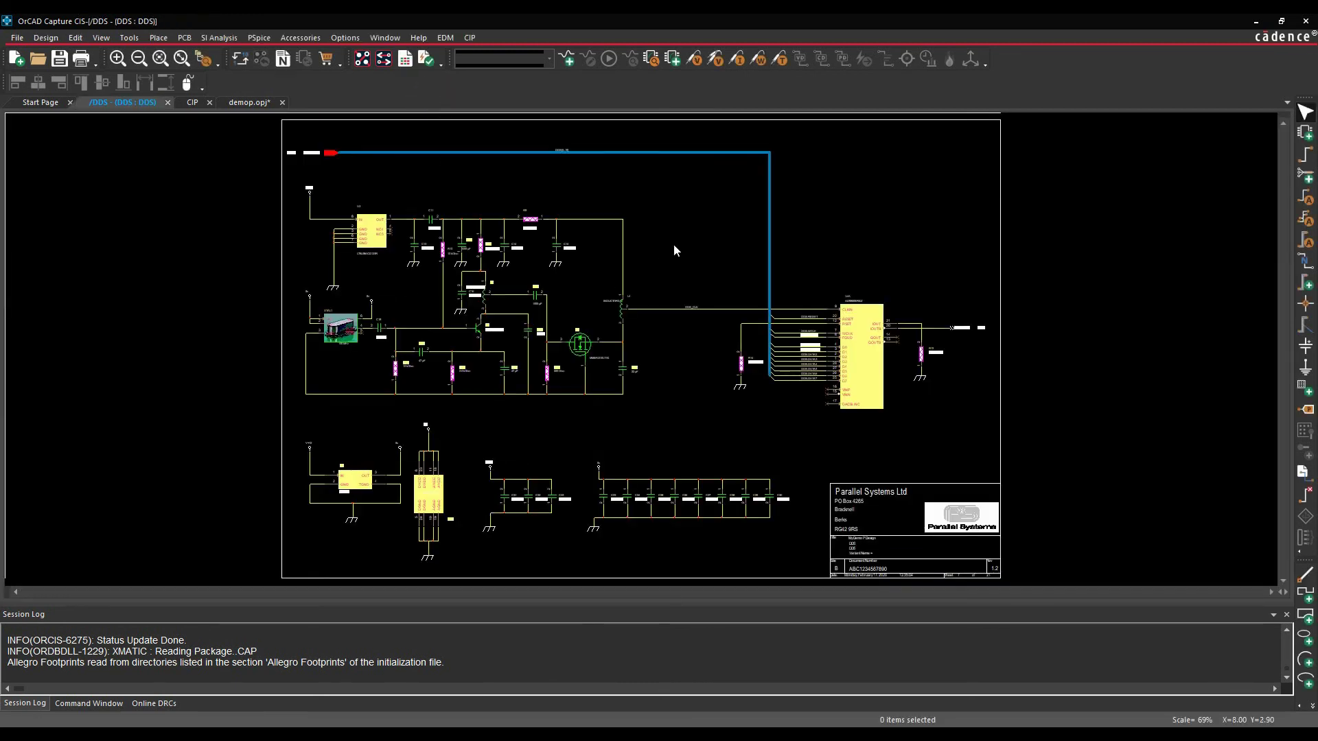
{"action": "left_click", "coordinate": [192, 102]}
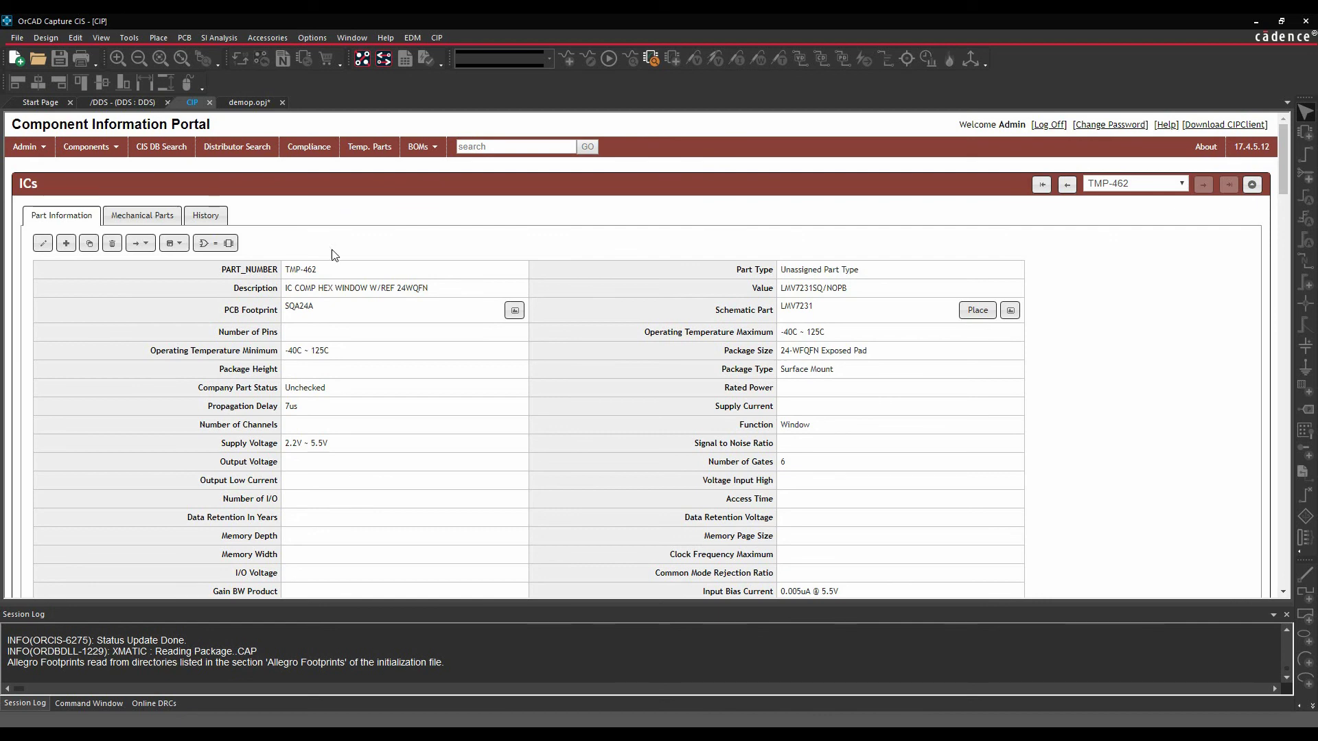
- Put the LMV7231 record in edit mode and generate company part number PSL-00000062
{"action": "left_click", "coordinate": [43, 245]}
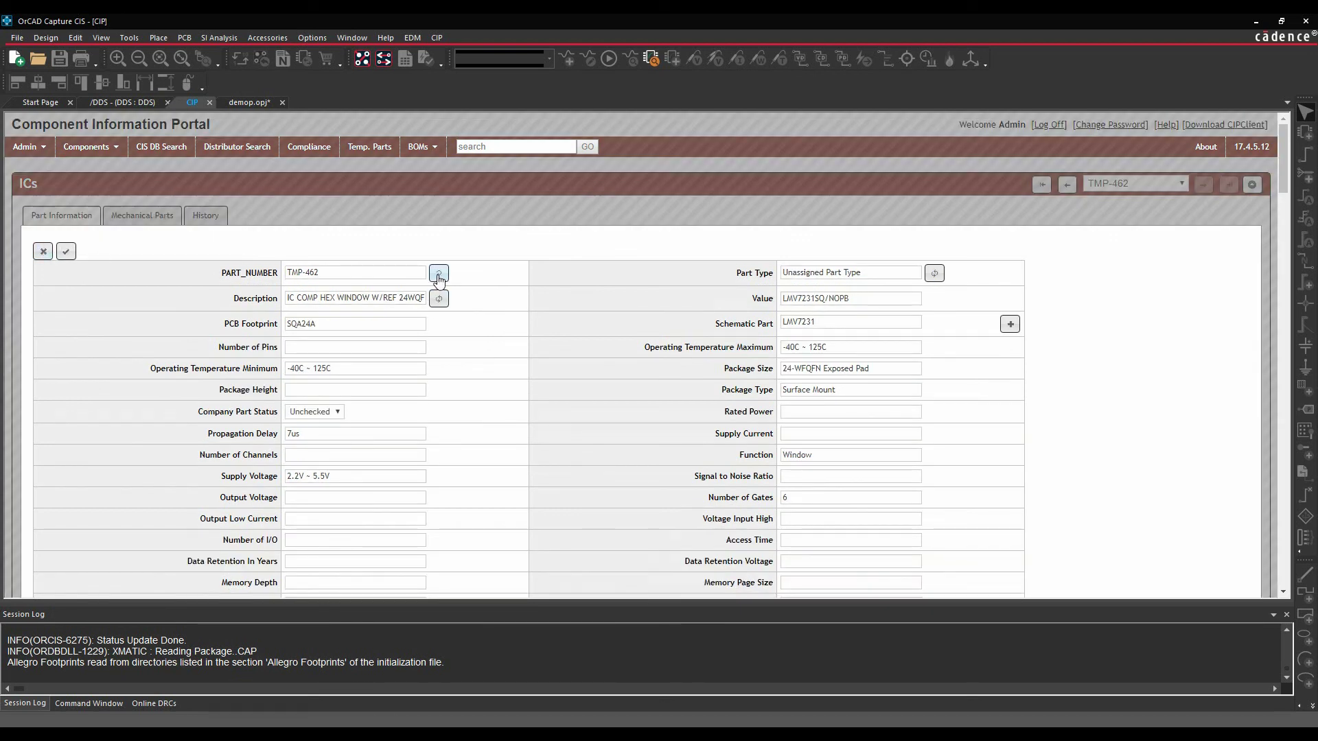
{"action": "left_click", "coordinate": [439, 274]}
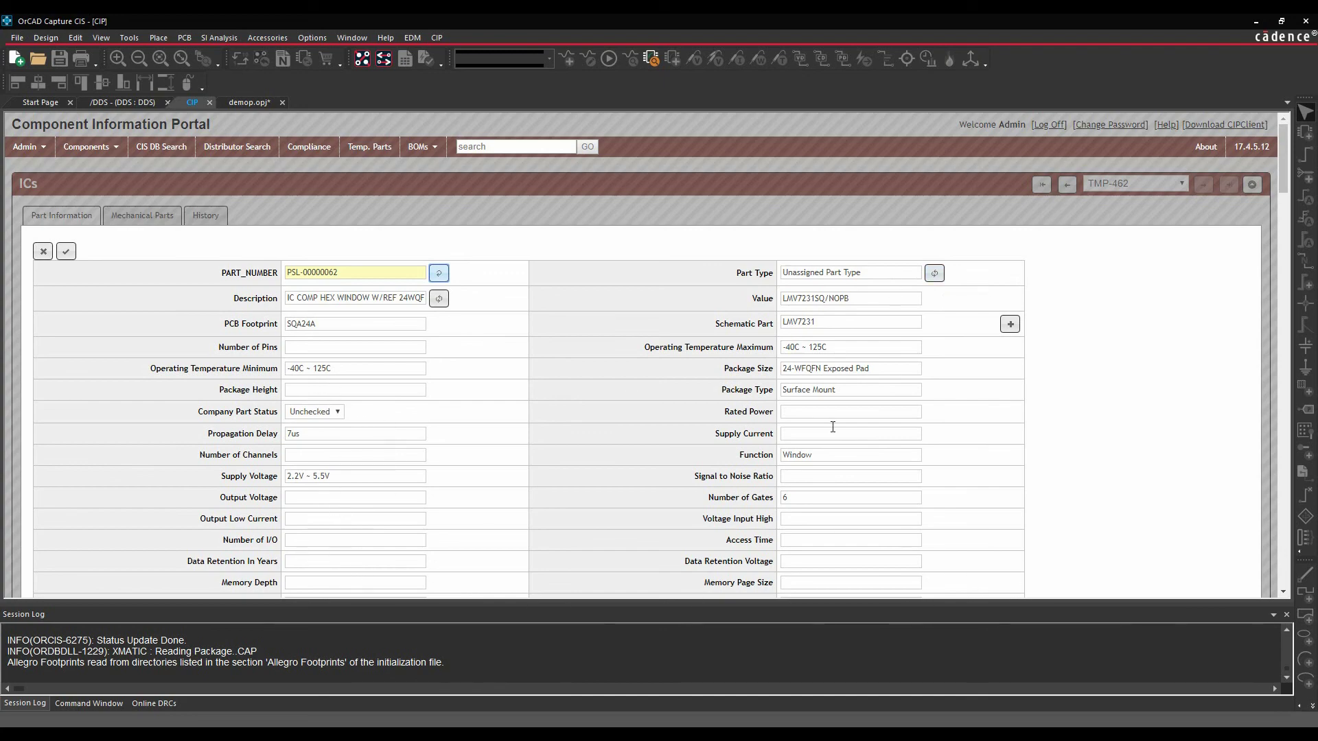
{"action": "scroll", "coordinate": [821, 476], "scroll_direction": "down", "scroll_amount": 5}
{"action": "scroll", "coordinate": [821, 476], "scroll_direction": "up", "scroll_amount": 5}
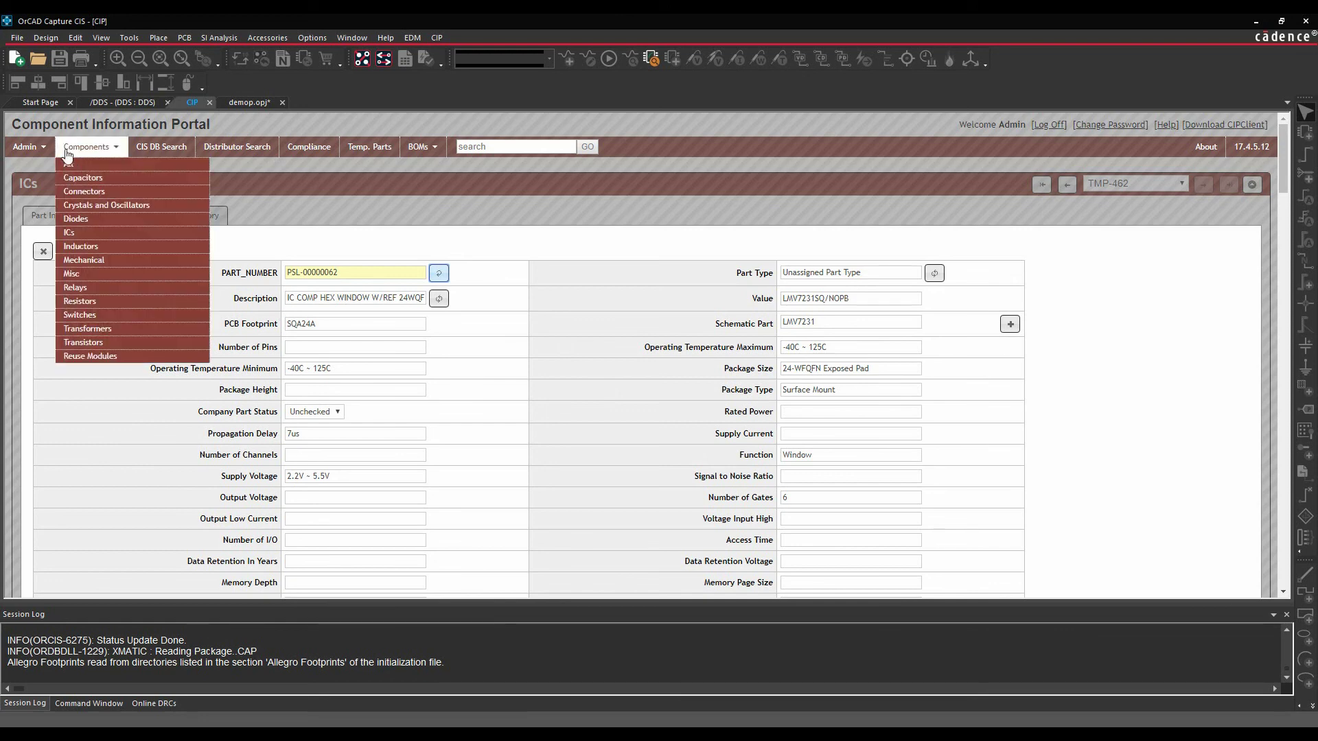
- Enter 24 for Number of Pins and choose 2.10 mm as the Package Height
{"action": "mouse_move", "coordinate": [43, 151]}
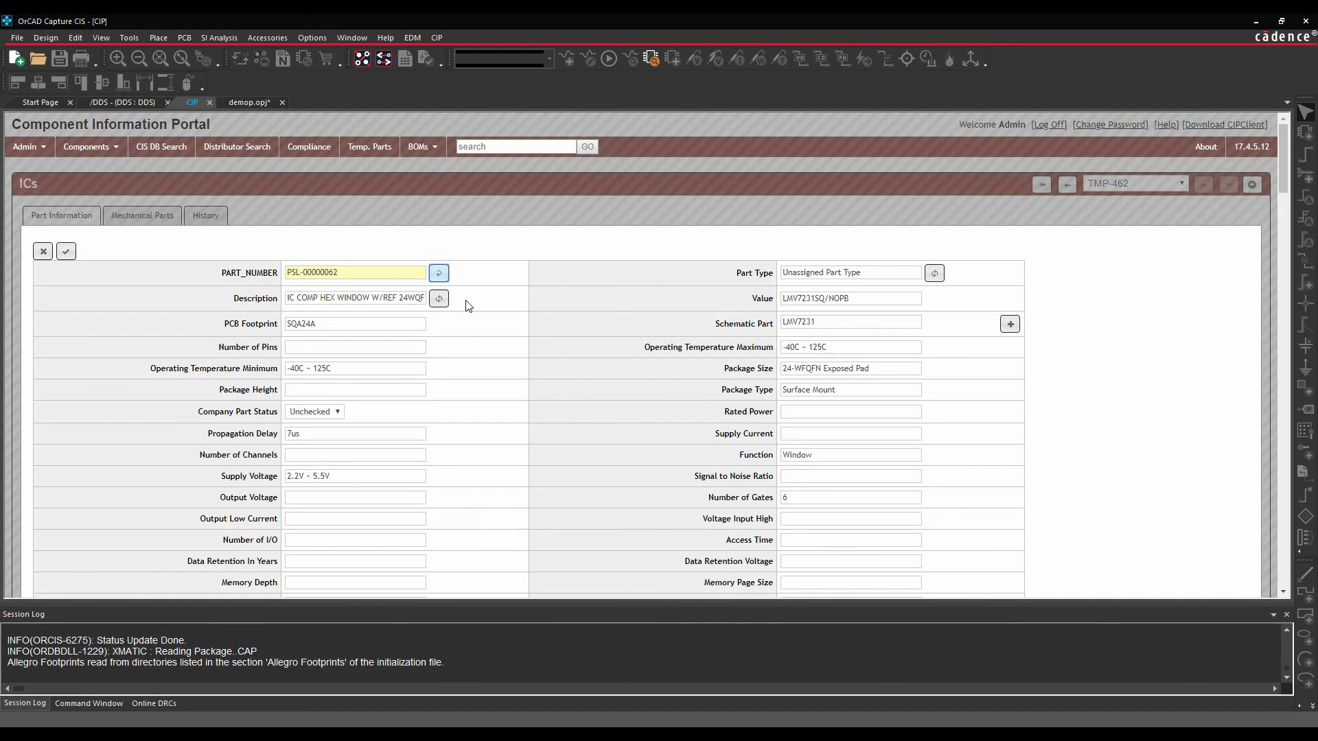
{"action": "left_click", "coordinate": [316, 349]}
{"action": "type", "text": "24"}
{"action": "left_click", "coordinate": [521, 443]}
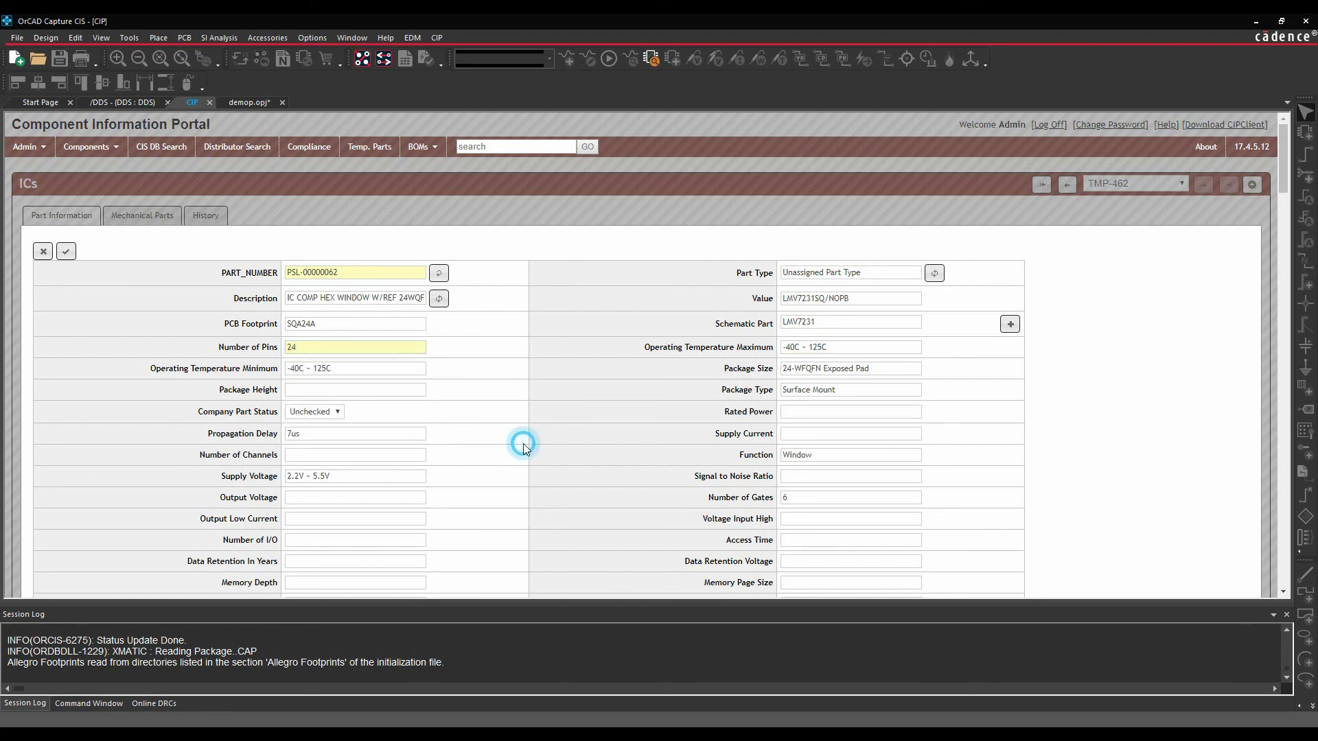
{"action": "left_click", "coordinate": [313, 389]}
{"action": "type", "text": "2."}
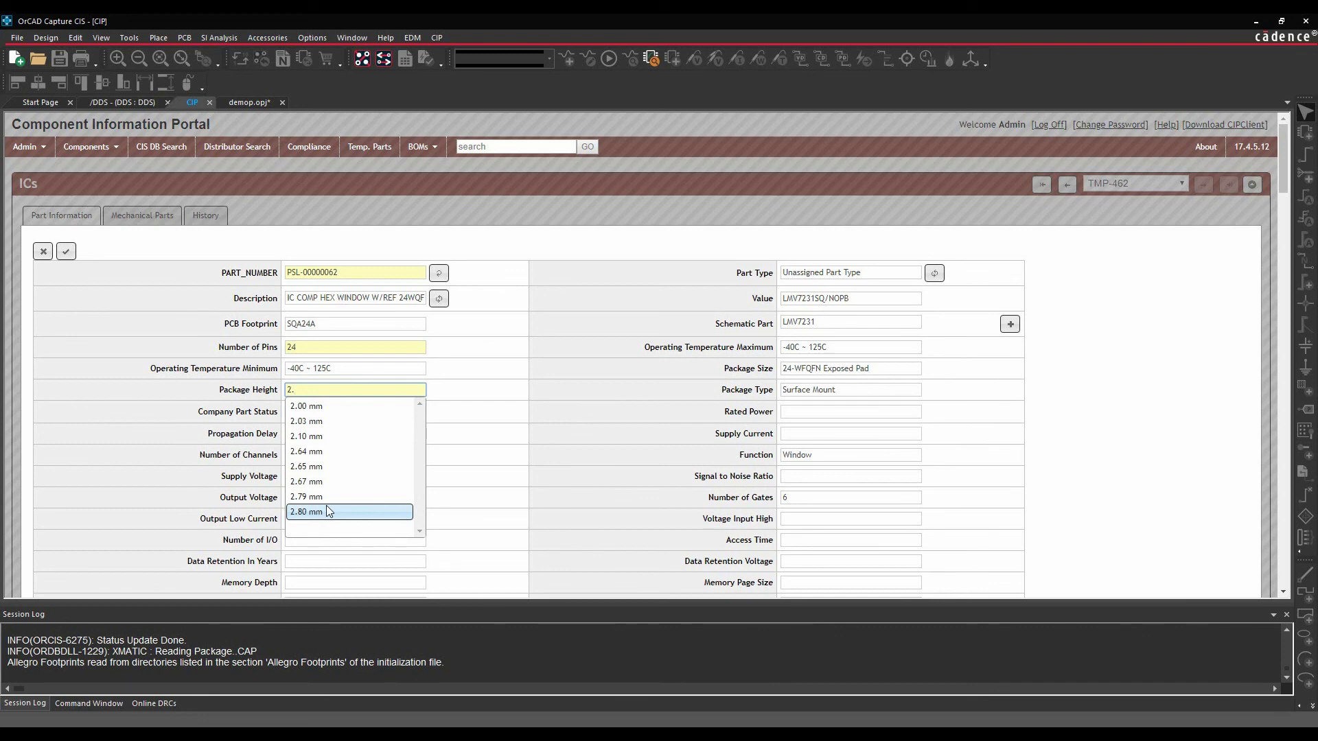
{"action": "left_click", "coordinate": [310, 437]}
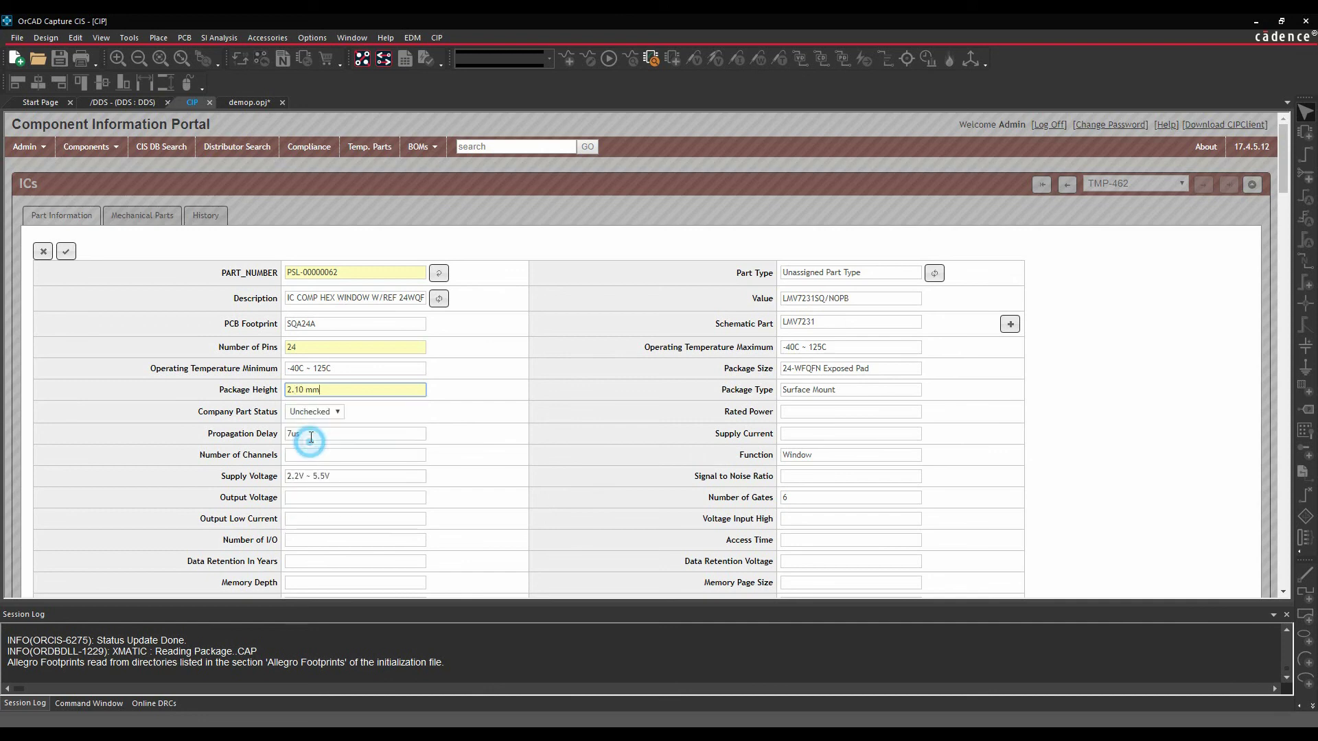
- Set the Company Part Status to Checked
{"action": "left_click", "coordinate": [336, 411]}
{"action": "left_click", "coordinate": [307, 425]}
{"action": "scroll", "coordinate": [327, 440], "scroll_direction": "down", "scroll_amount": 3}
{"action": "scroll", "coordinate": [326, 486], "scroll_direction": "up", "scroll_amount": 3}
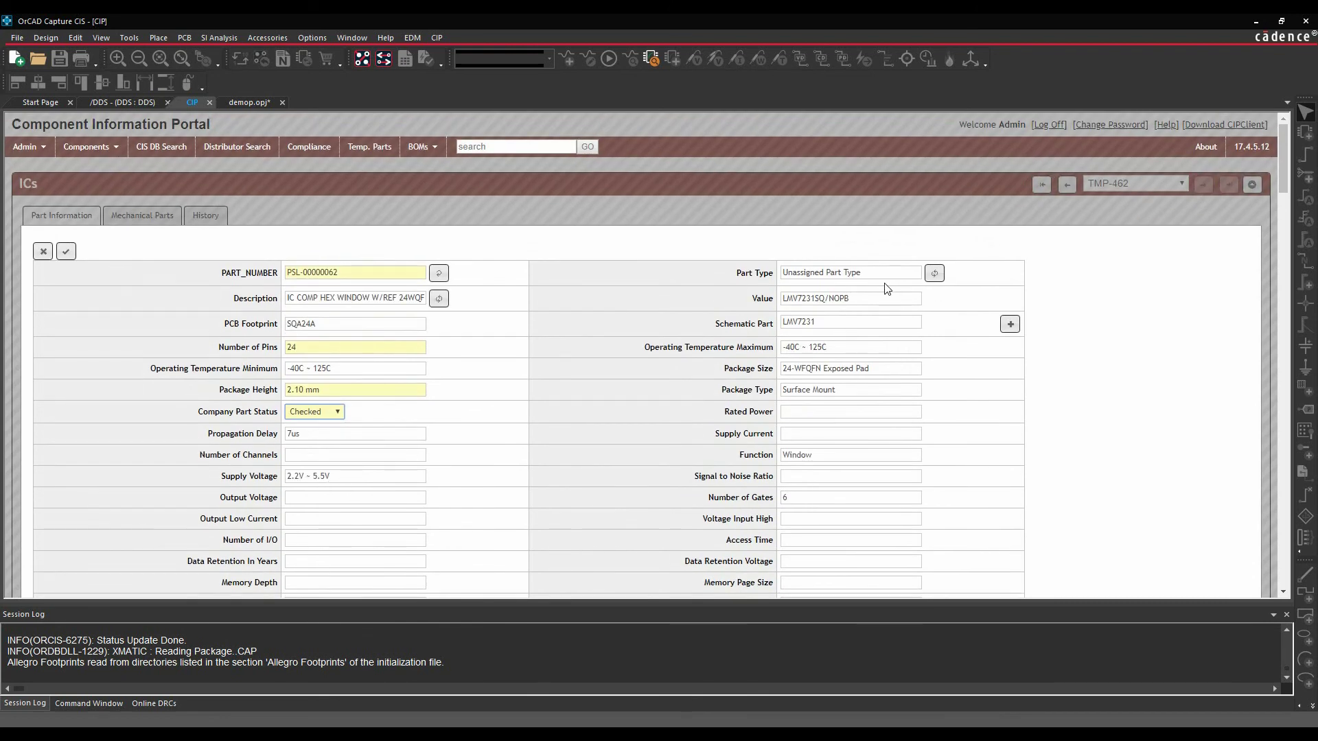
- Replace Part Type with MYCOMPANY\SMD\HEX and Package Type with SMD, then save the record
{"action": "left_click_drag", "start_coordinate": [919, 273], "coordinate": [763, 273]}
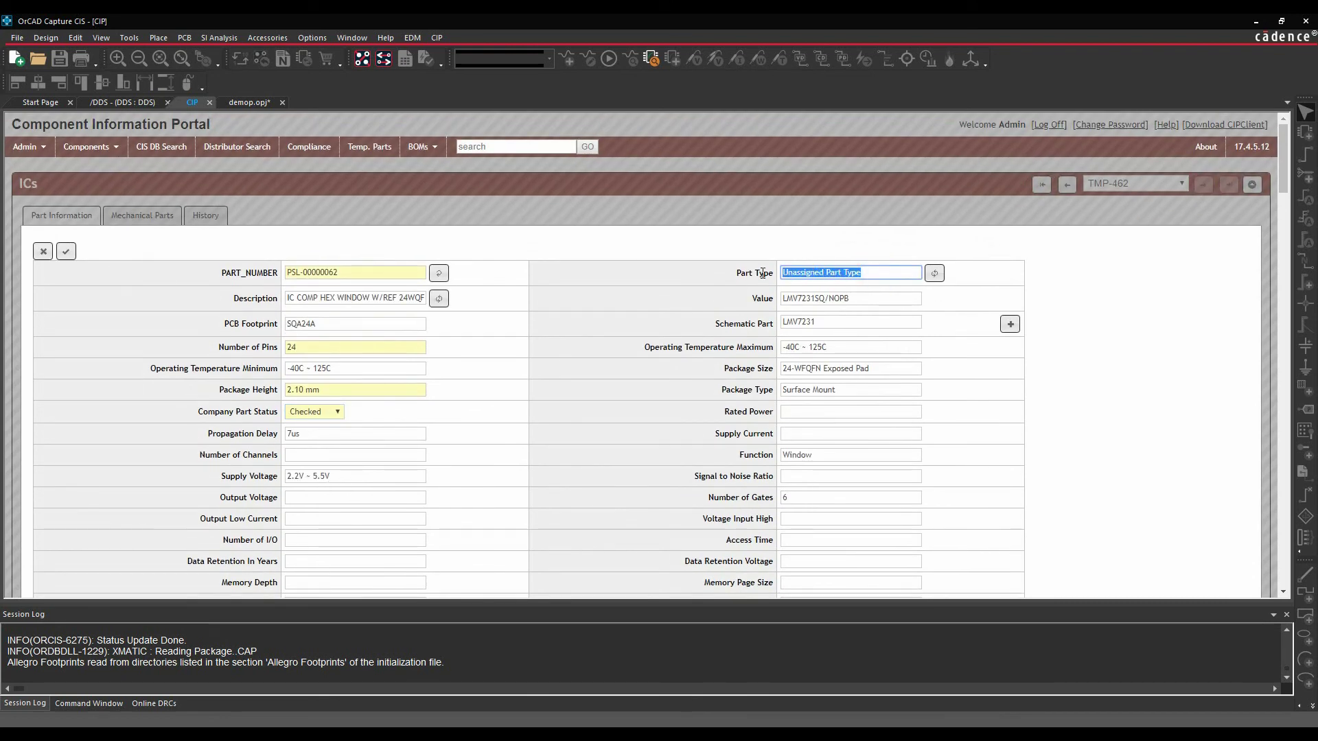
{"action": "type", "text": "MY"}
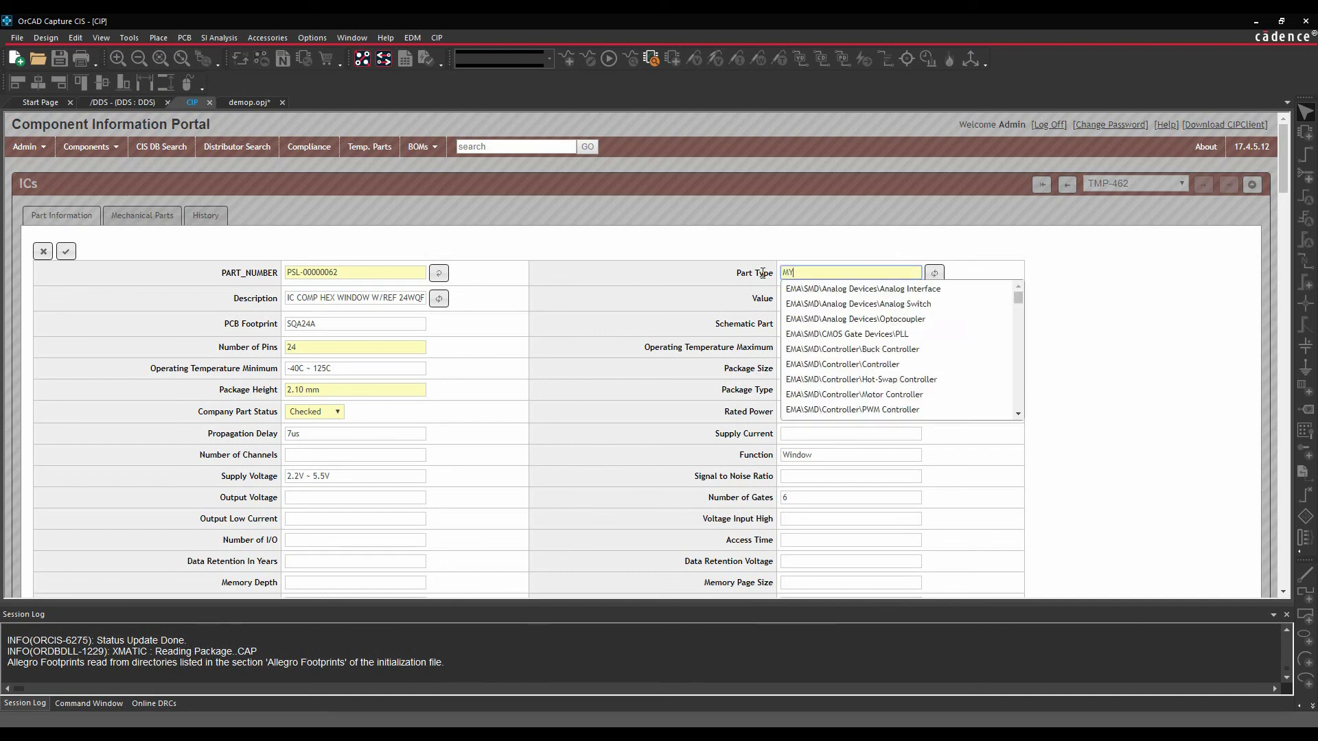
{"action": "type", "text": "COMPANY"}
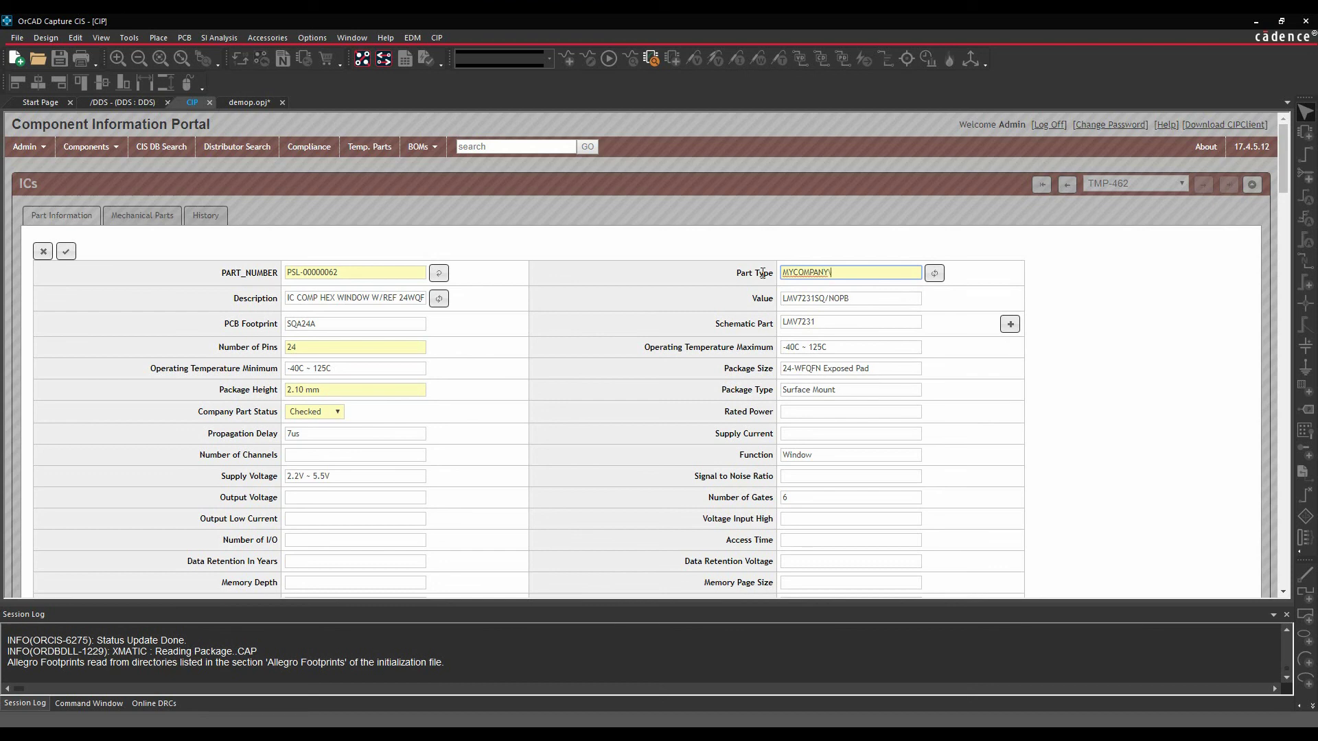
{"action": "type", "text": "\\SMD\\HEX"}
{"action": "left_click_drag", "start_coordinate": [853, 388], "coordinate": [766, 385]}
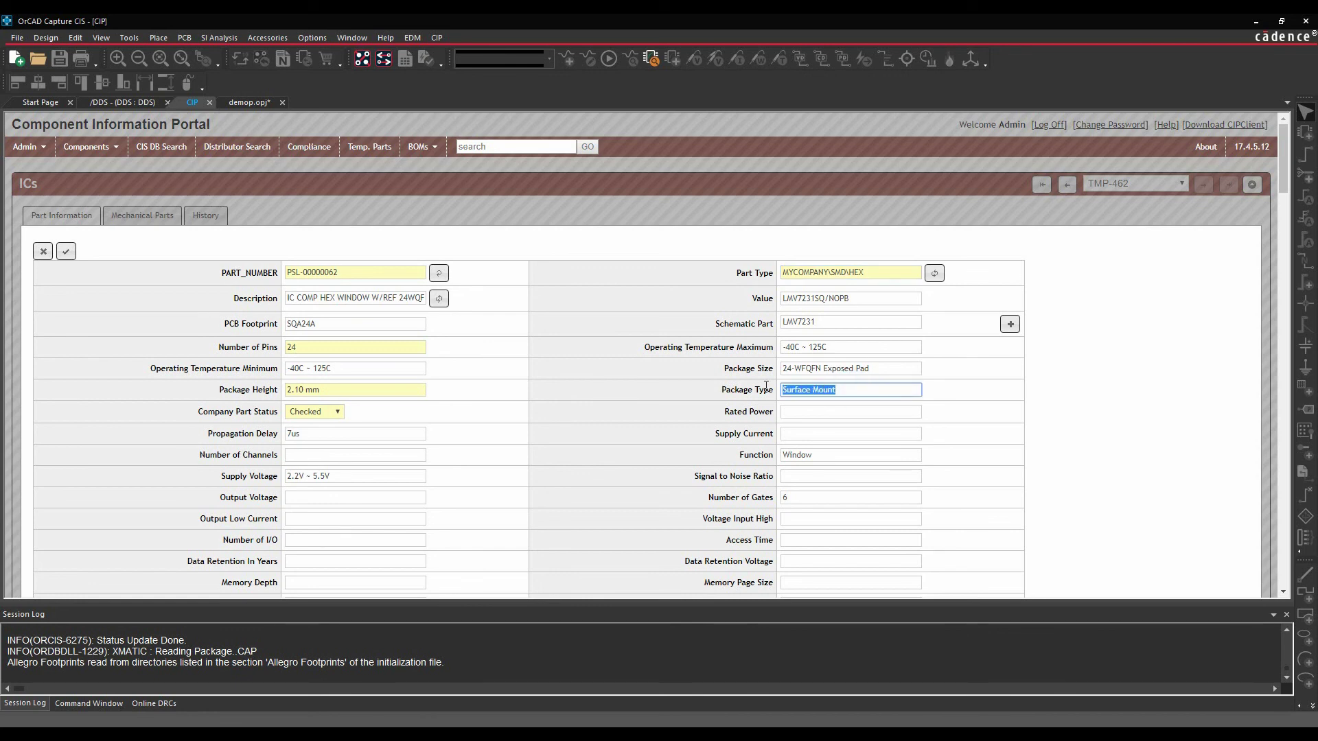
{"action": "type", "text": "SMD"}
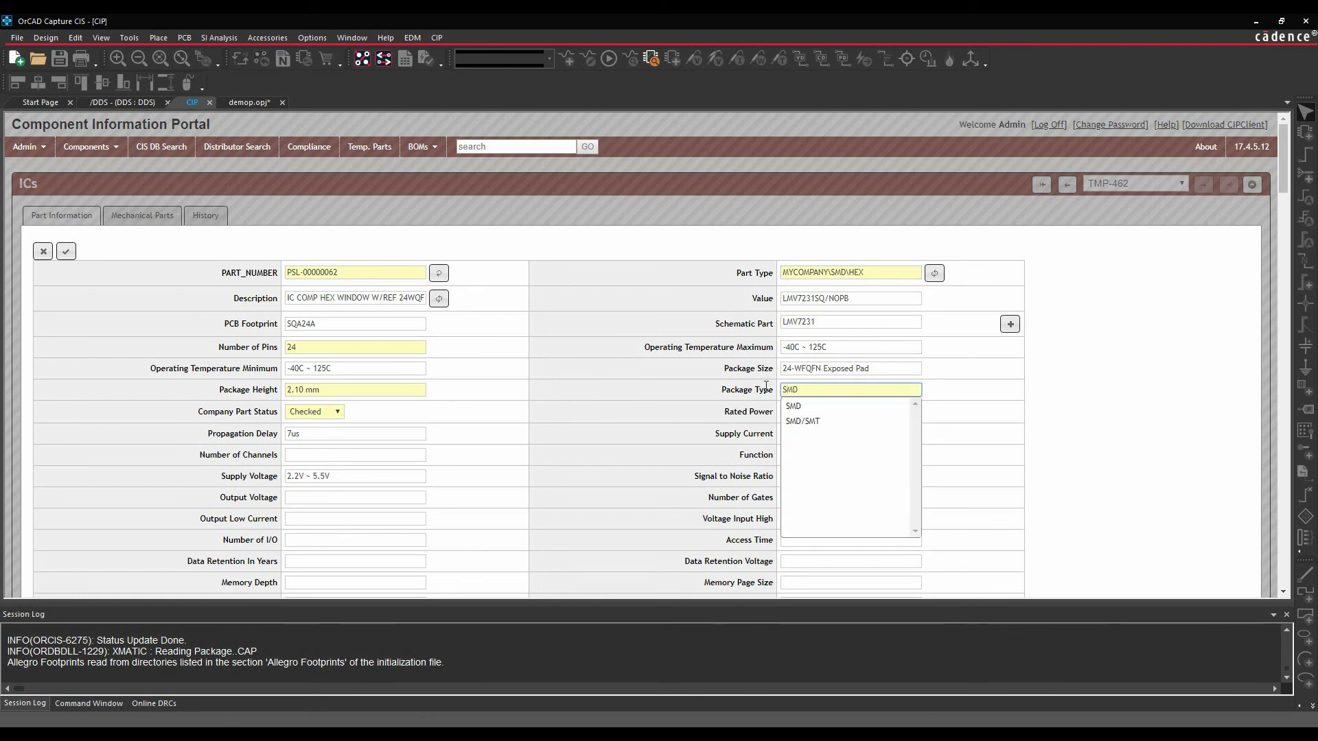
{"action": "key", "text": "Escape"}
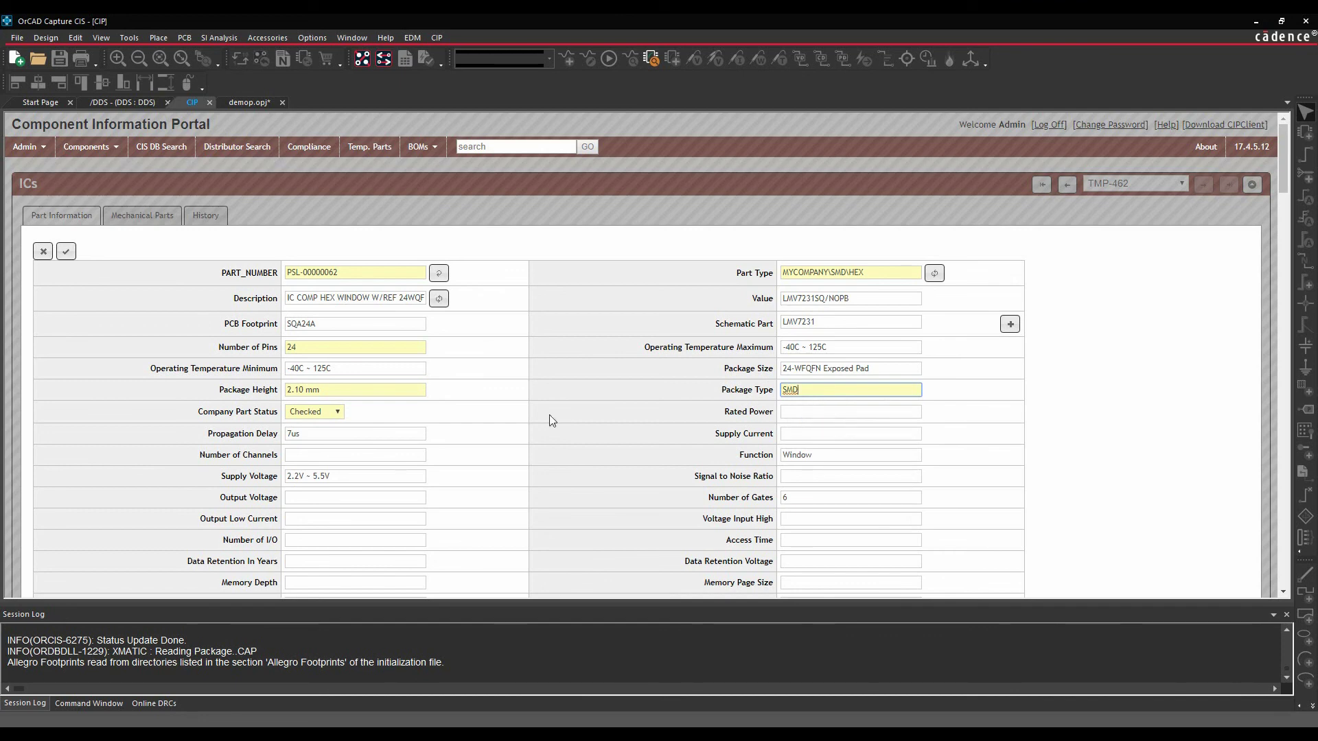
{"action": "left_click", "coordinate": [66, 254]}
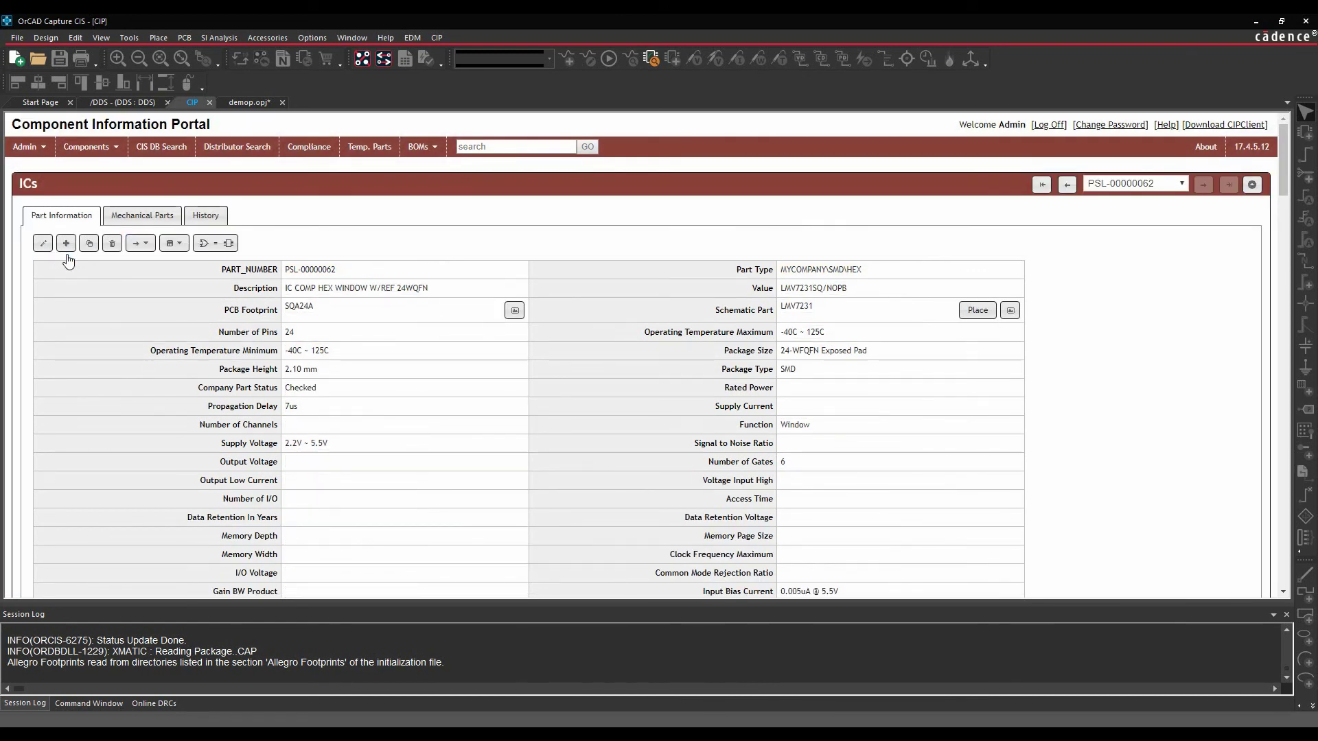
- On the DDS page, browse the database parts to the ICs > MYCOMPANY > SMD > HEX category
{"action": "left_click", "coordinate": [249, 102]}
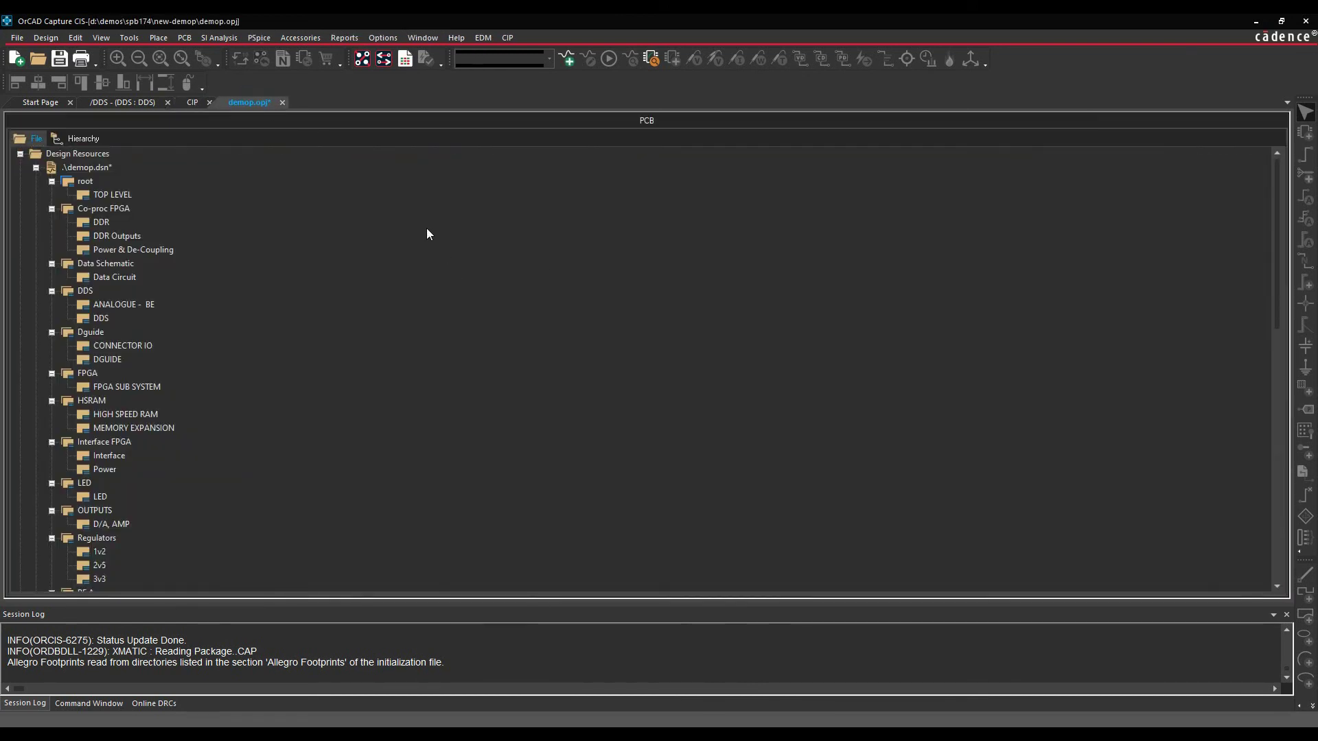
{"action": "left_click", "coordinate": [123, 103]}
{"action": "key", "text": "z"}
{"action": "double_click", "coordinate": [15, 157]}
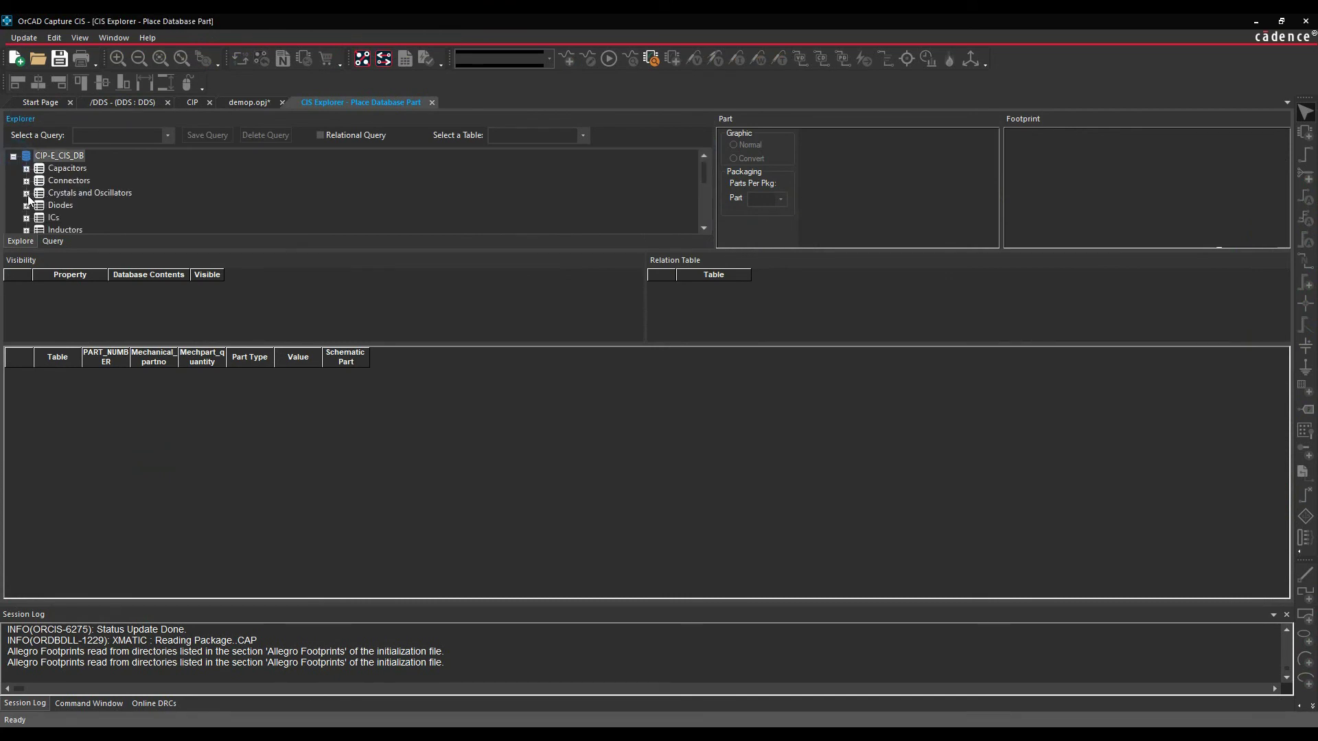
{"action": "left_click", "coordinate": [26, 218]}
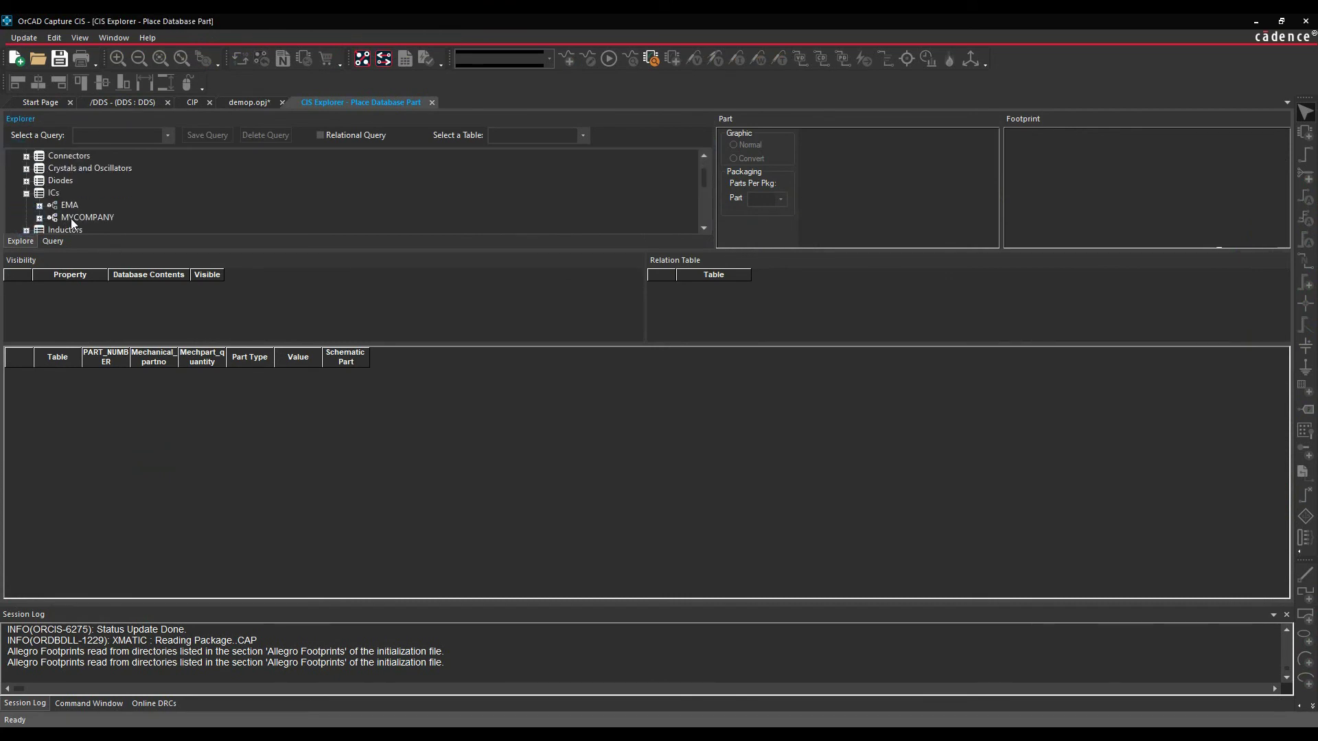
{"action": "left_click", "coordinate": [39, 218]}
{"action": "left_click", "coordinate": [53, 218]}
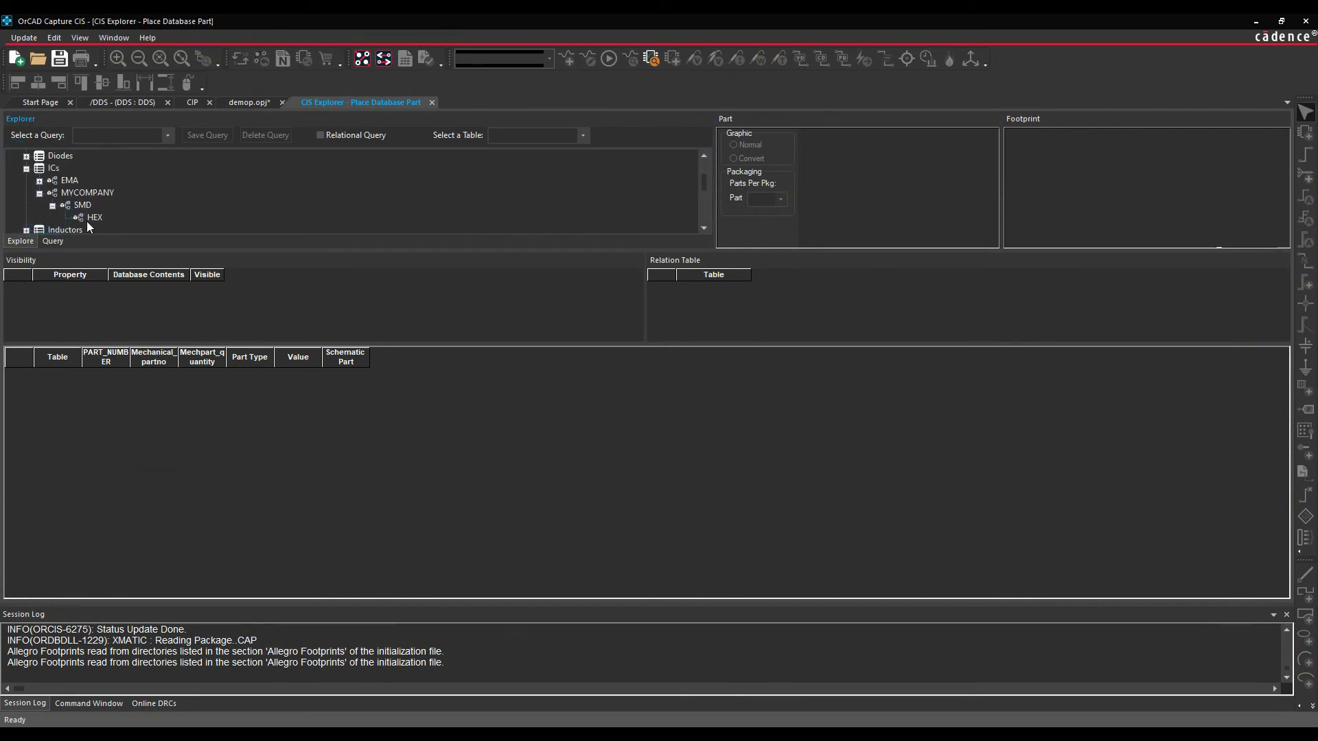
{"action": "left_click", "coordinate": [89, 219]}
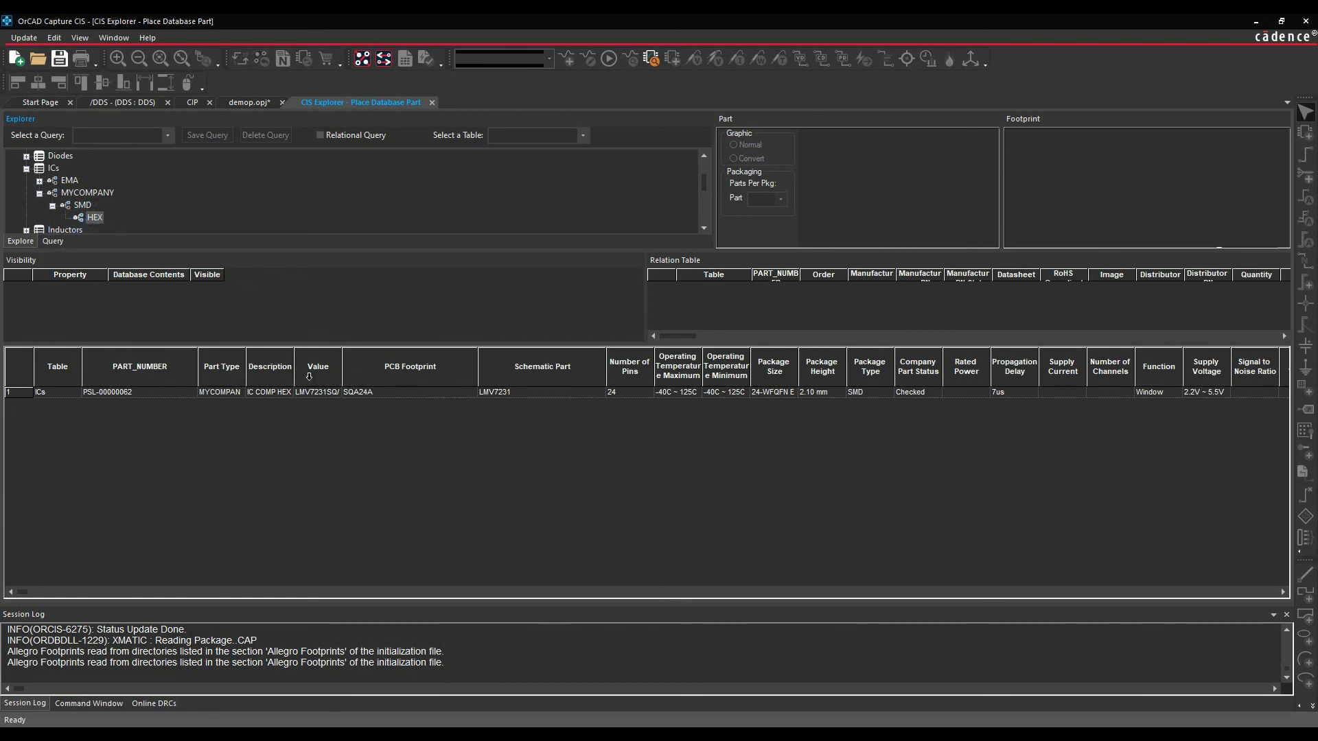
- Place PSL-00000062 (LMV7231) in the upper right of the DDS schematic
{"action": "left_click", "coordinate": [219, 393]}
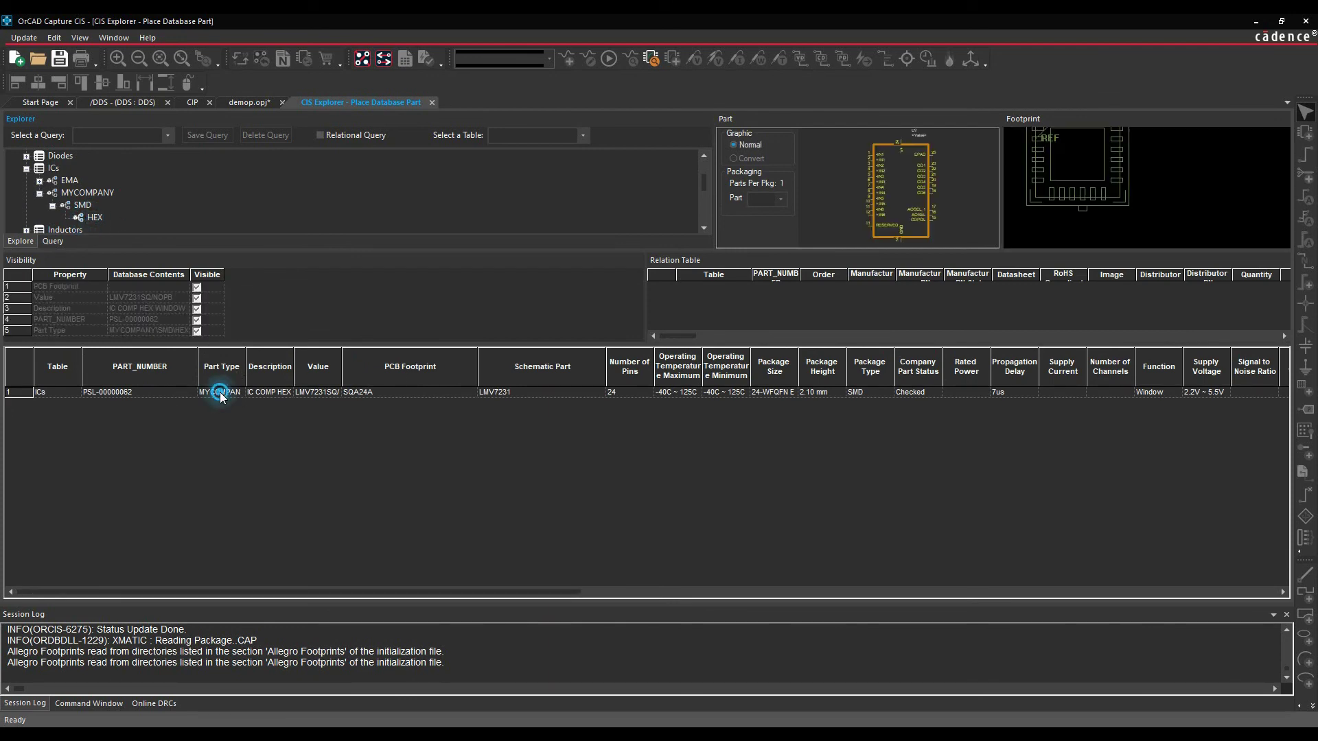
{"action": "double_click", "coordinate": [220, 393]}
{"action": "left_click", "coordinate": [831, 179]}
{"action": "key", "text": "Escape"}
{"action": "left_click", "coordinate": [900, 219]}
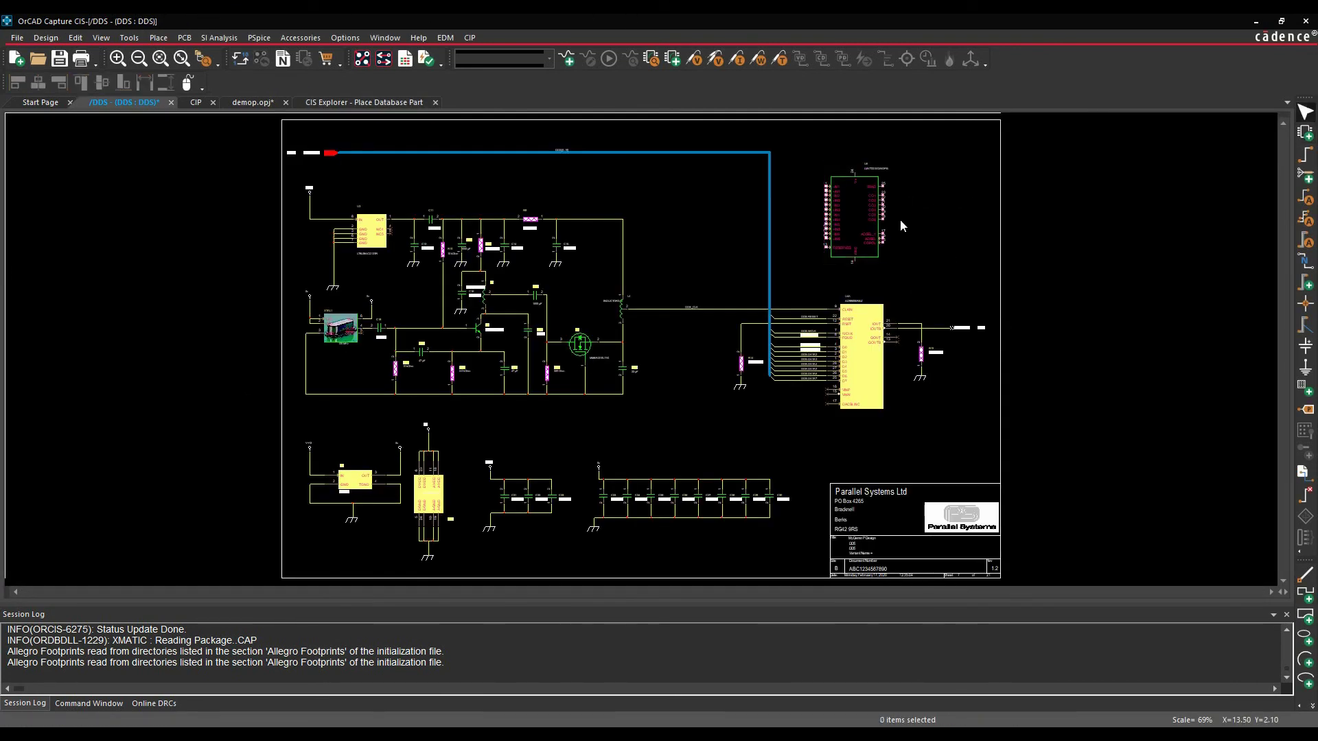
{"action": "double_click", "coordinate": [854, 216]}
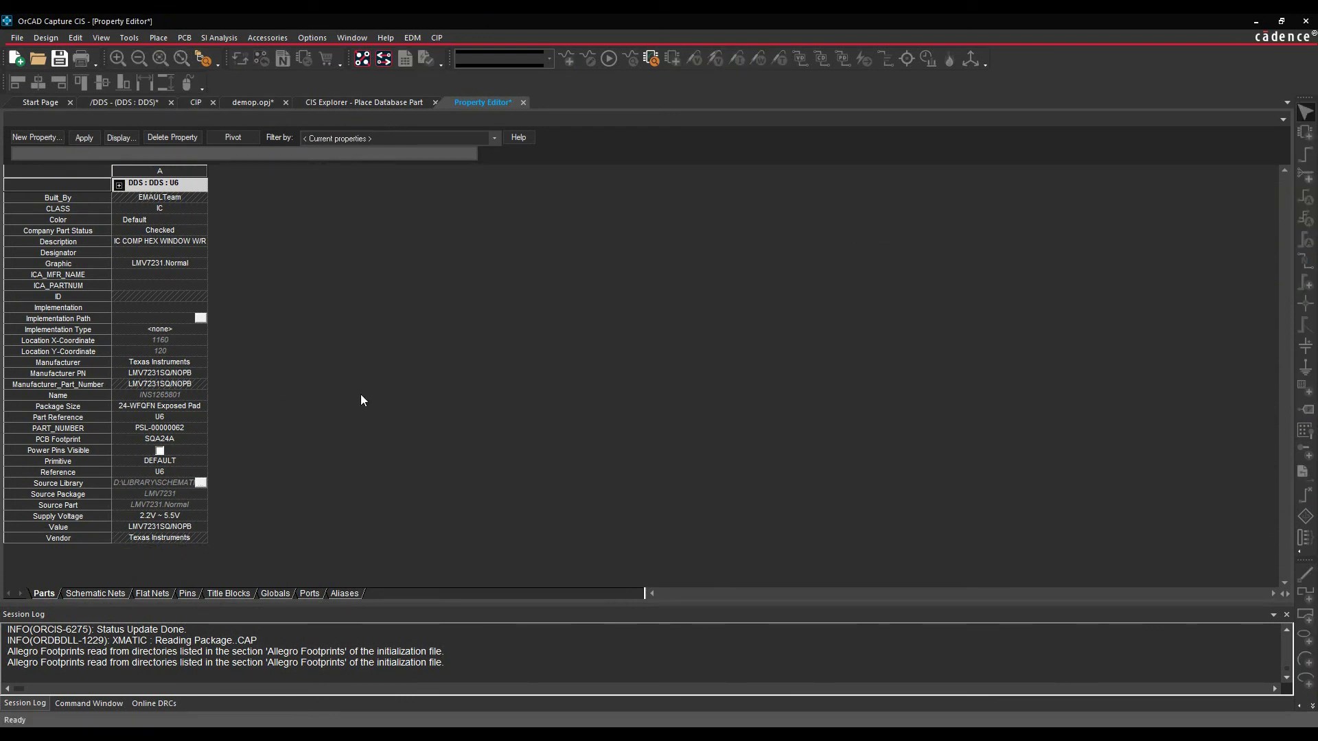
{"action": "left_click", "coordinate": [523, 104]}
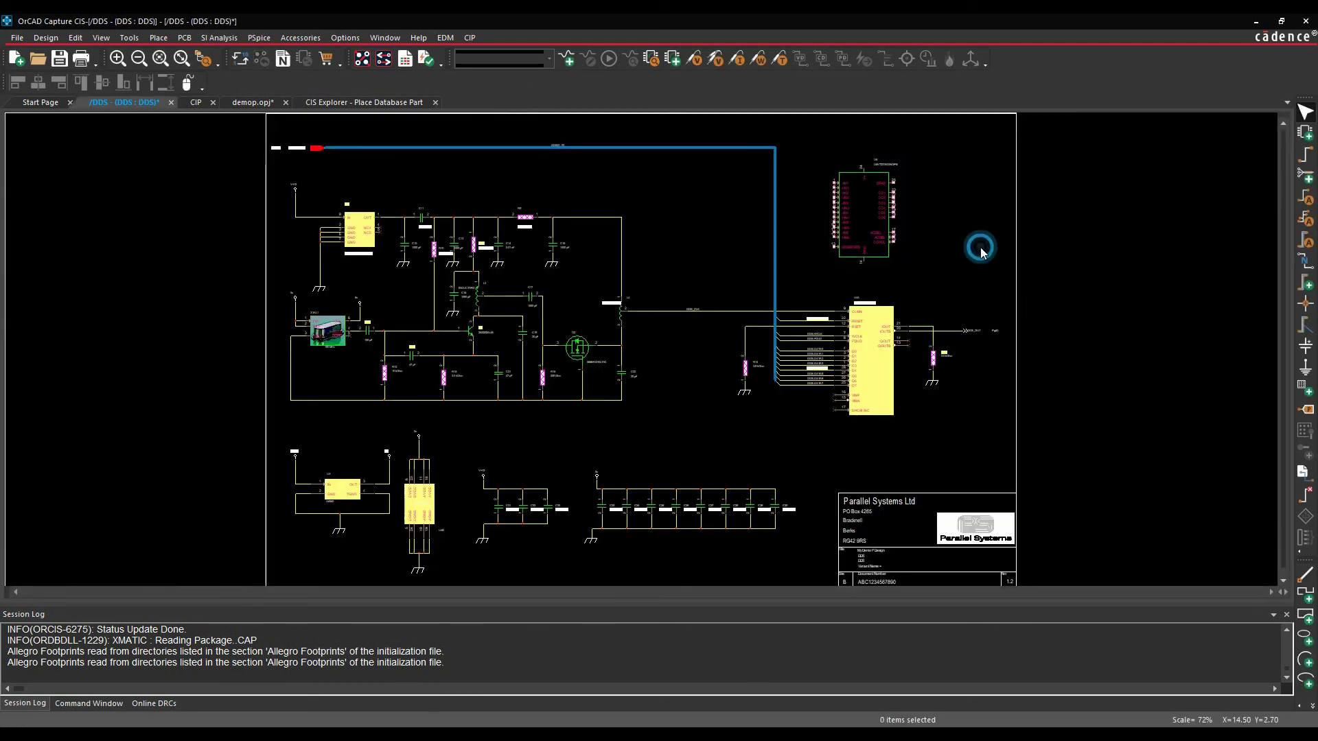